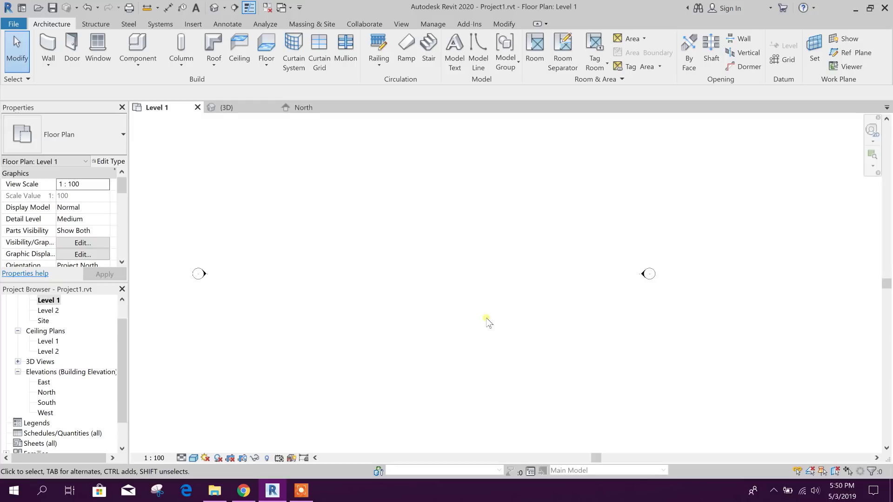
# - Check the levels in the North elevation, then return to the Level 1 plan
pyautogui.moveTo(397, 236); pyautogui.dragTo(398, 236, button='middle')
pyautogui.click(307, 108)
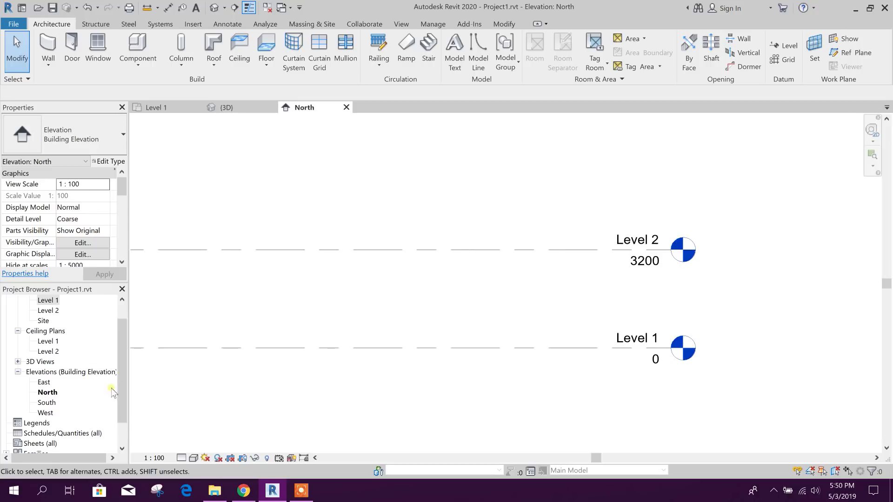
pyautogui.scroll(1, 43, 317)
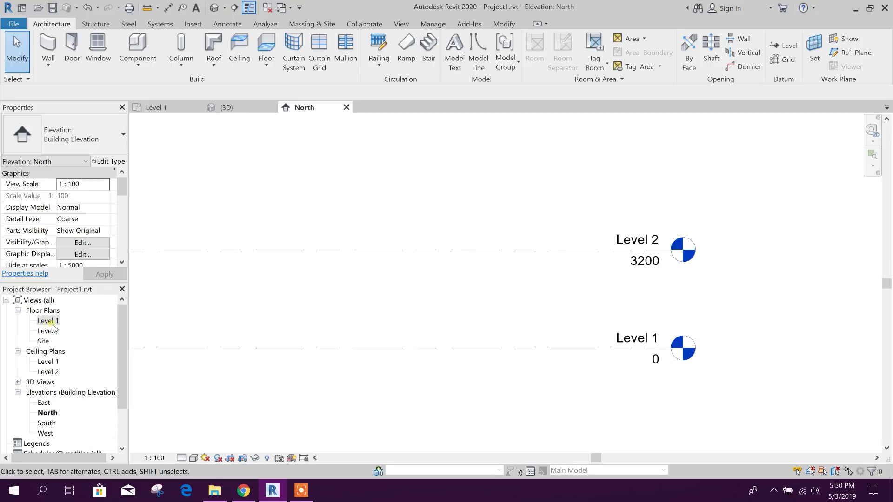
pyautogui.click(157, 107)
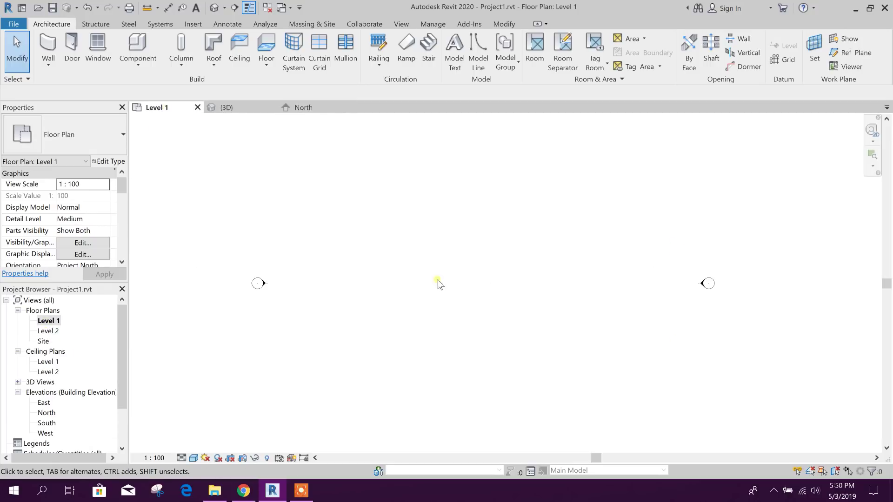
# - Place a full-step spiral stair in Level 1 by picking its centre and radius
pyautogui.click(428, 49)
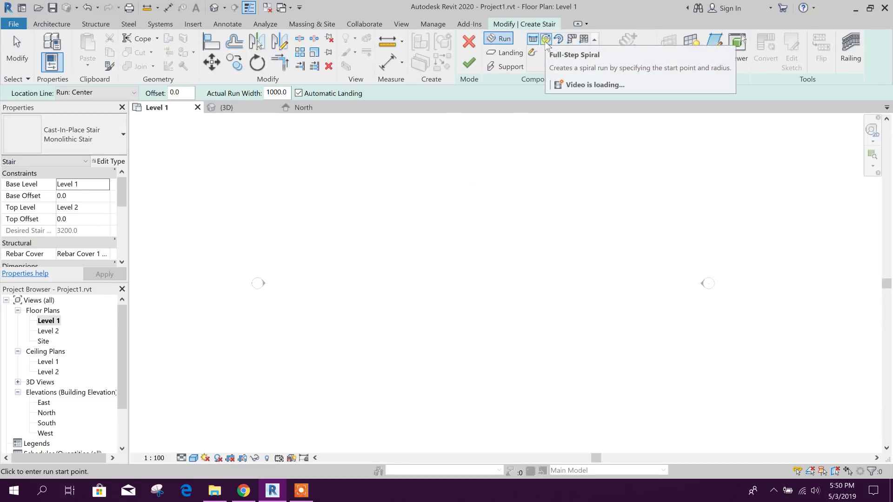
pyautogui.click(546, 39)
pyautogui.click(447, 251)
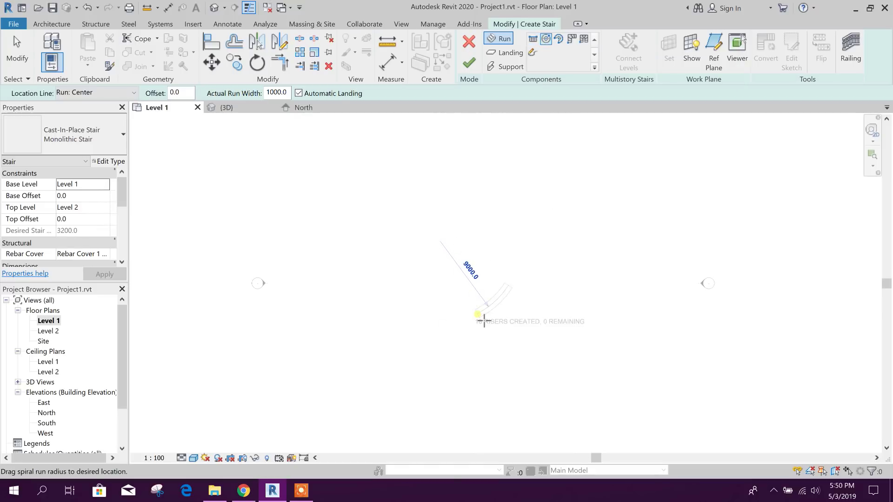
pyautogui.click(447, 256)
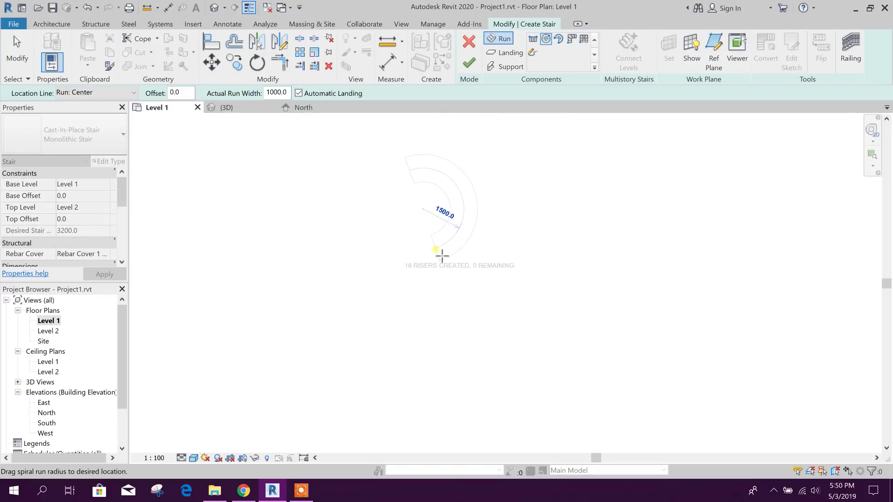
pyautogui.press('Escape')
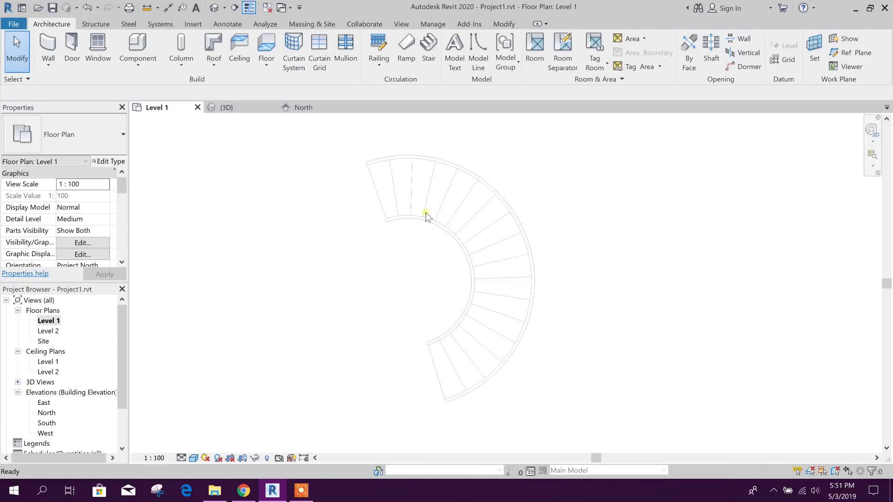
# - Switch to the 3D view and orbit around the spiral stair
pyautogui.click(227, 107)
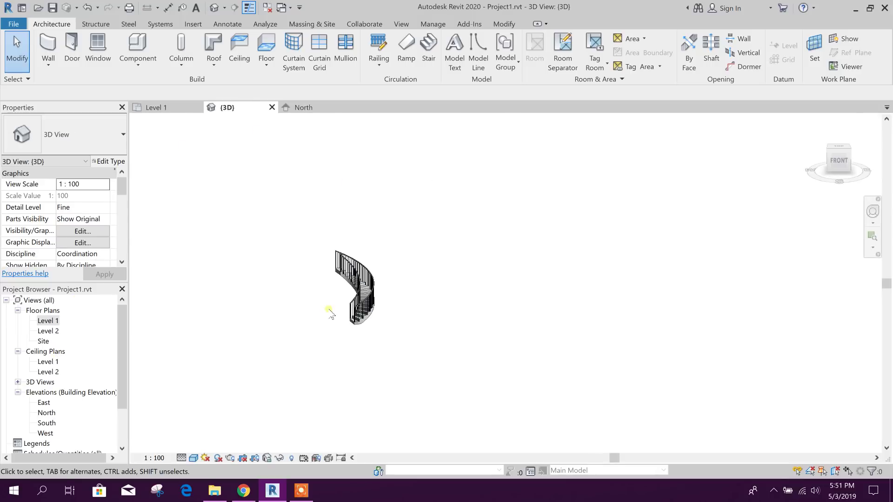
pyautogui.scroll(3, 329, 312)
pyautogui.moveTo(440, 393)
pyautogui.keyDown('shift'); pyautogui.mouseDown(button='middle')
pyautogui.moveTo(606, 369)
pyautogui.moveTo(409, 309)
pyautogui.moveTo(567, 355)
pyautogui.moveTo(448, 319)
pyautogui.mouseUp(button='middle'); pyautogui.keyUp('shift')
pyautogui.scroll(3, 403, 320)
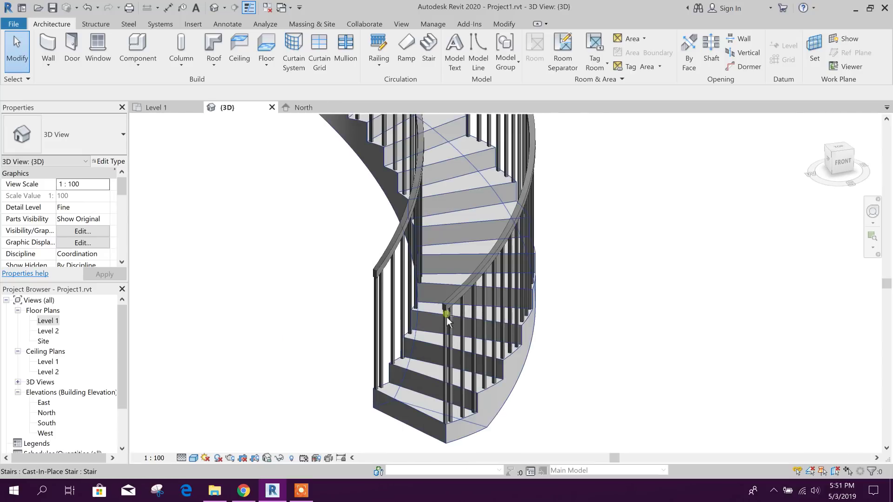
pyautogui.moveTo(447, 320)
pyautogui.keyDown('shift'); pyautogui.mouseDown(button='middle')
pyautogui.moveTo(182, 335)
pyautogui.moveTo(555, 337)
pyautogui.moveTo(551, 299)
pyautogui.mouseUp(button='middle'); pyautogui.keyUp('shift')
pyautogui.scroll(-2, 503, 319)
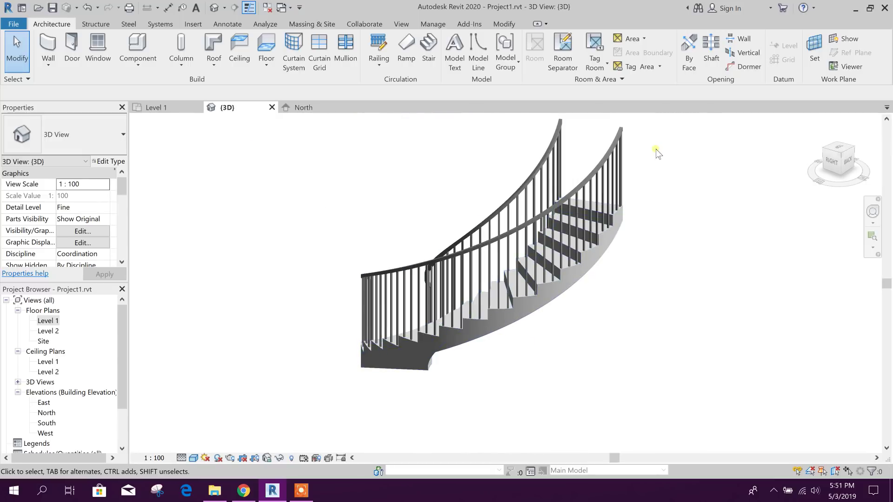
# - Hide both stair railings in this view with Hide in View > Elements
pyautogui.moveTo(656, 149); pyautogui.dragTo(529, 123)
pyautogui.rightClick(550, 138)
pyautogui.moveTo(584, 192)
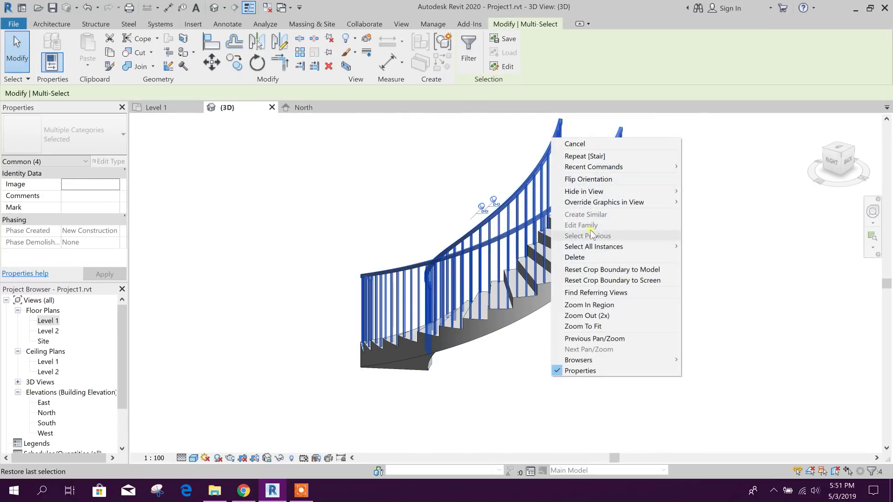
pyautogui.click(707, 191)
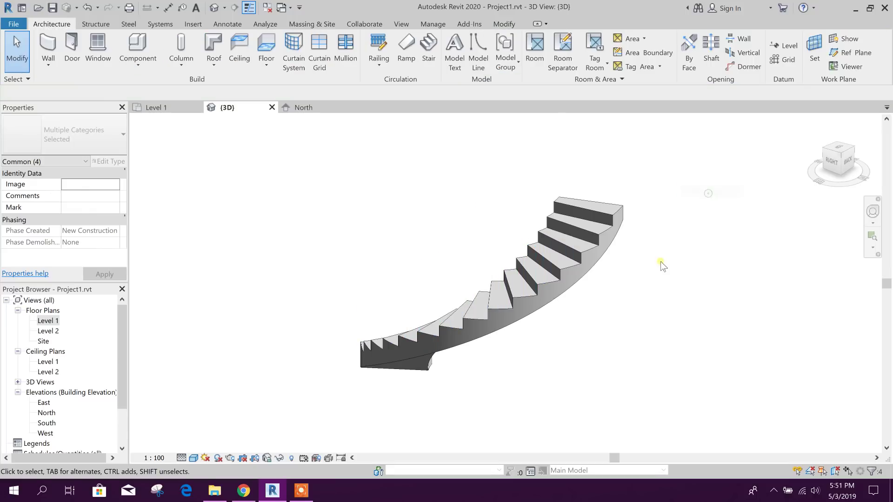
pyautogui.moveTo(507, 358)
pyautogui.keyDown('shift'); pyautogui.mouseDown(button='middle')
pyautogui.moveTo(604, 386)
pyautogui.moveTo(652, 378)
pyautogui.mouseUp(button='middle'); pyautogui.keyUp('shift')
pyautogui.scroll(1, 502, 339)
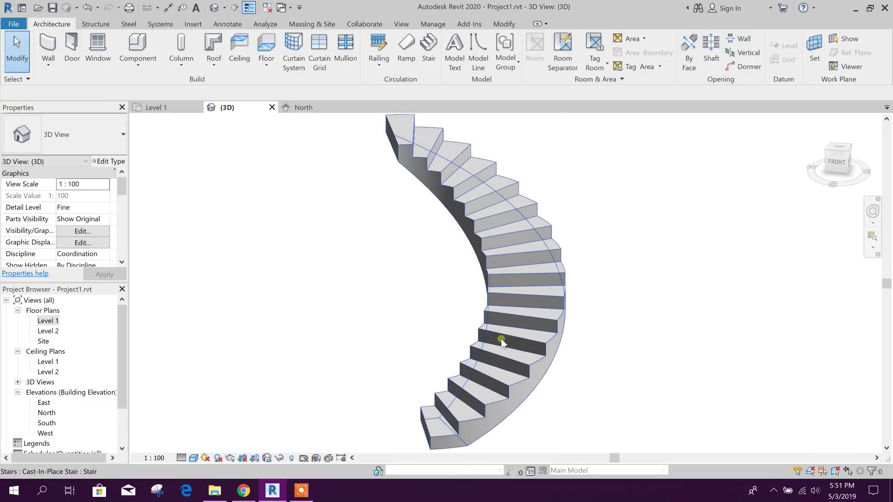
pyautogui.scroll(2, 576, 379)
pyautogui.scroll(1, 527, 368)
pyautogui.click(527, 368)
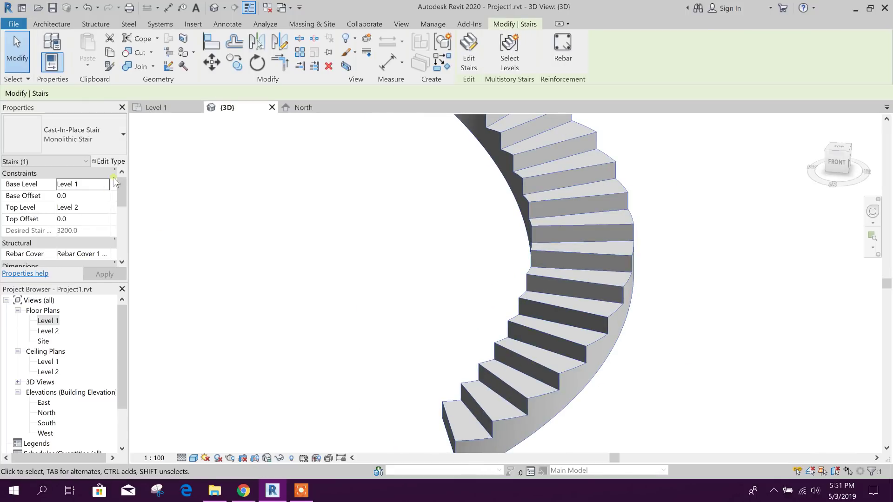
pyautogui.click(109, 161)
pyautogui.click(698, 85)
pyautogui.click(123, 134)
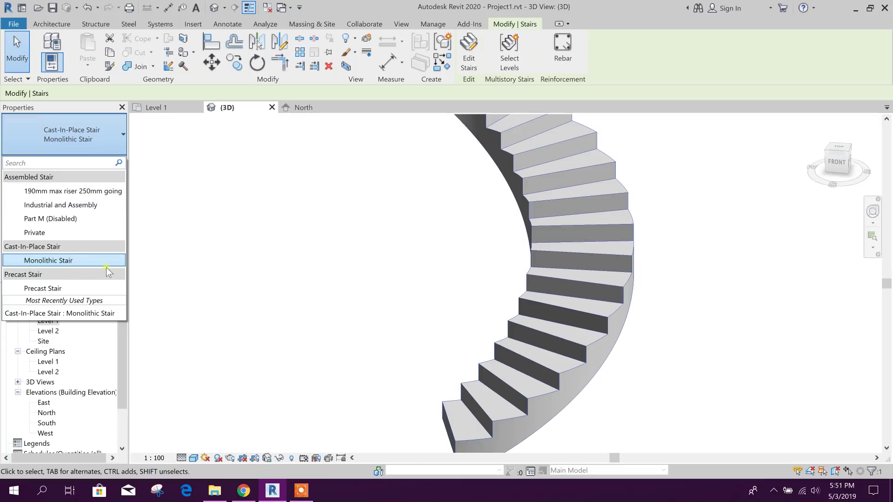
pyautogui.click(183, 242)
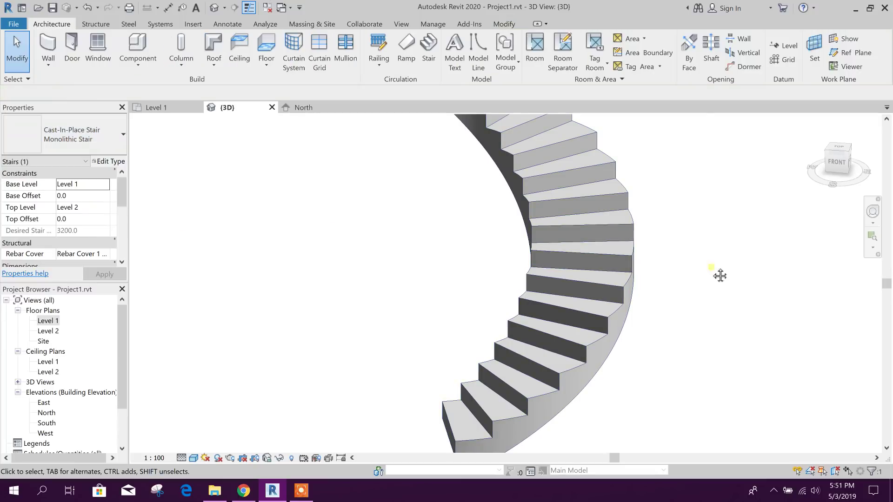
pyautogui.keyDown('shift'); pyautogui.moveTo(719, 273); pyautogui.dragTo(699, 316, button='middle'); pyautogui.keyUp('shift')
pyautogui.doubleClick(489, 210)
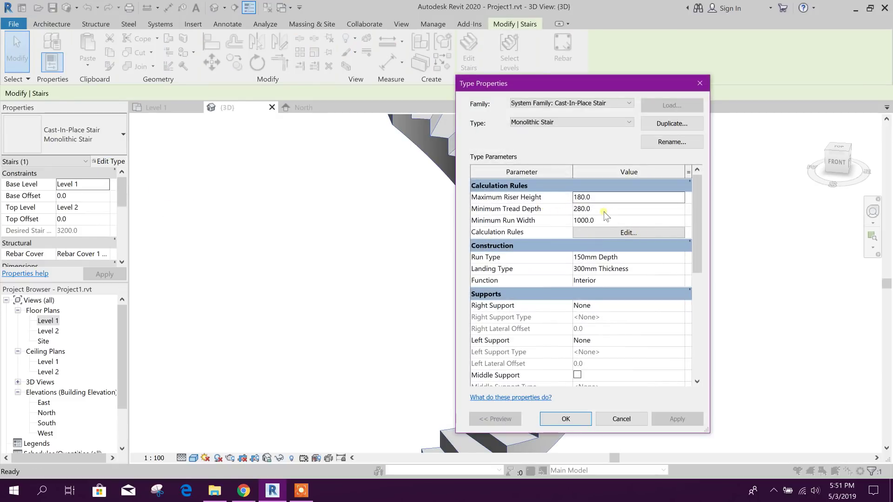
pyautogui.click(595, 257)
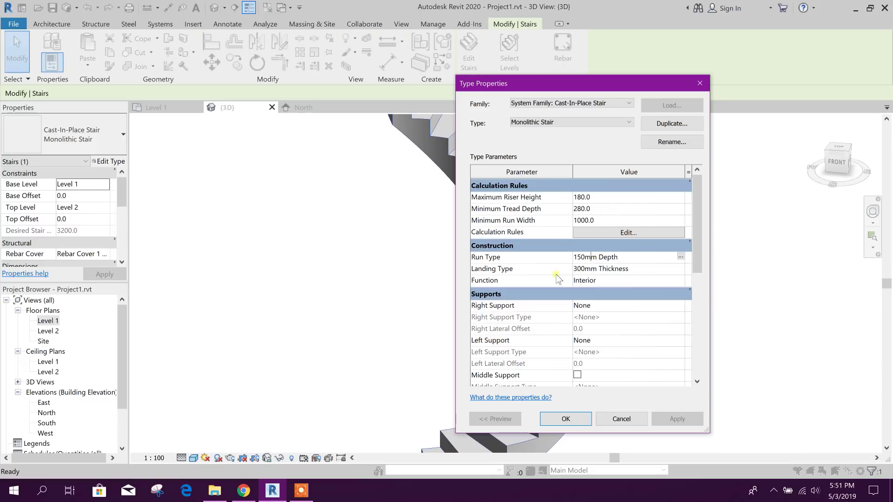
pyautogui.click(679, 258)
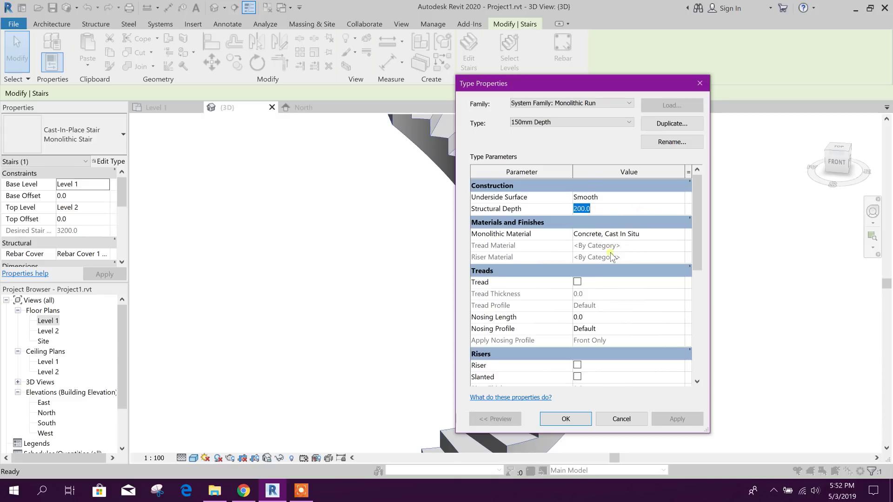
pyautogui.scroll(-3, 609, 318)
pyautogui.scroll(3, 641, 349)
pyautogui.click(566, 418)
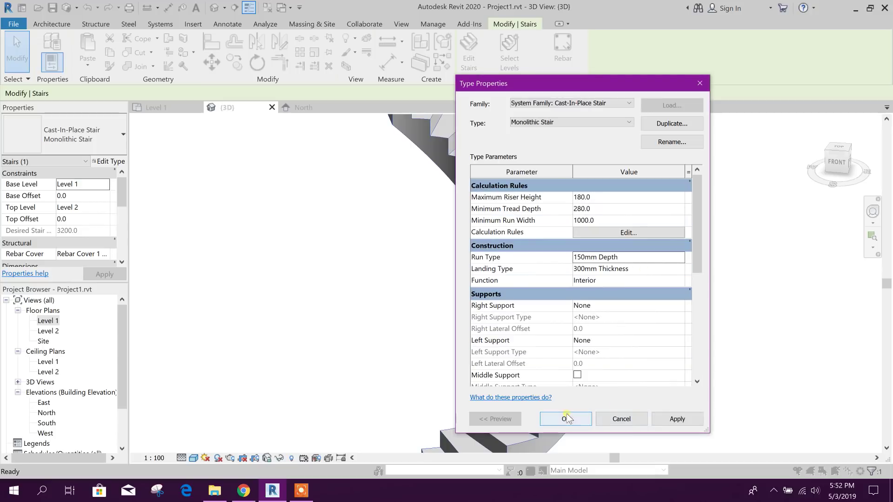
pyautogui.click(590, 419)
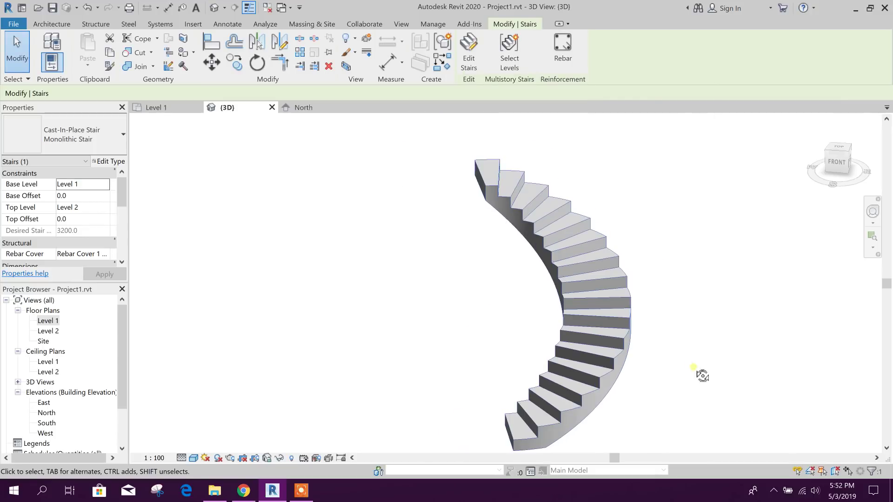
pyautogui.scroll(2, 399, 279)
# - Orbit the stair to view it from the right, deselect it, and start Structure > Rebar
pyautogui.moveTo(400, 280)
pyautogui.keyDown('shift'); pyautogui.mouseDown(button='middle')
pyautogui.moveTo(464, 279)
pyautogui.moveTo(528, 373)
pyautogui.moveTo(434, 356)
pyautogui.moveTo(532, 347)
pyautogui.moveTo(612, 196)
pyautogui.mouseUp(button='middle'); pyautogui.keyUp('shift')
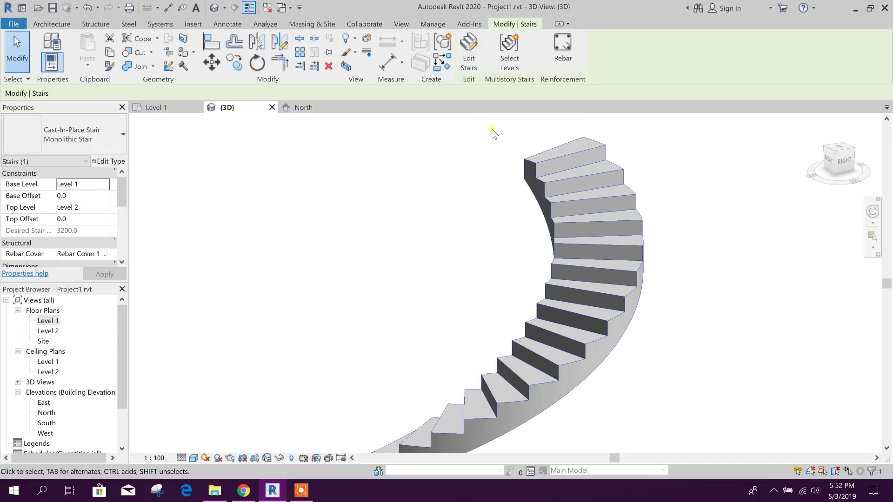
pyautogui.moveTo(456, 216); pyautogui.dragTo(467, 218, button='middle')
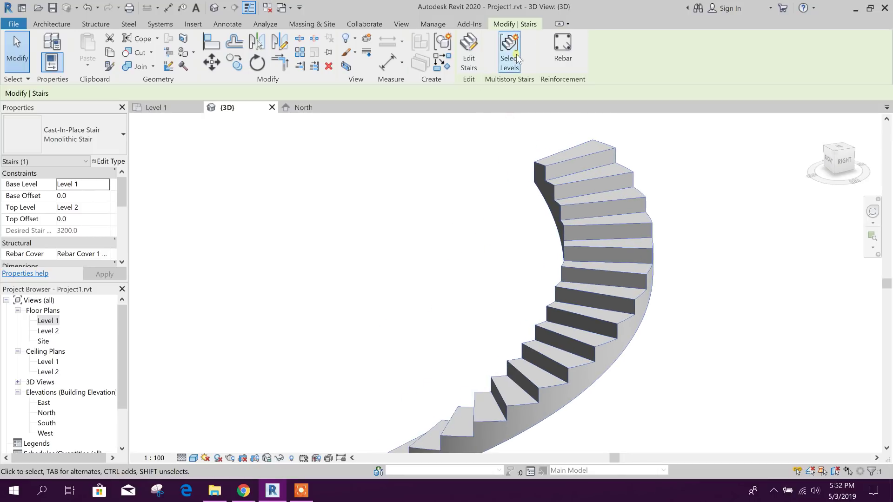
pyautogui.click(260, 180)
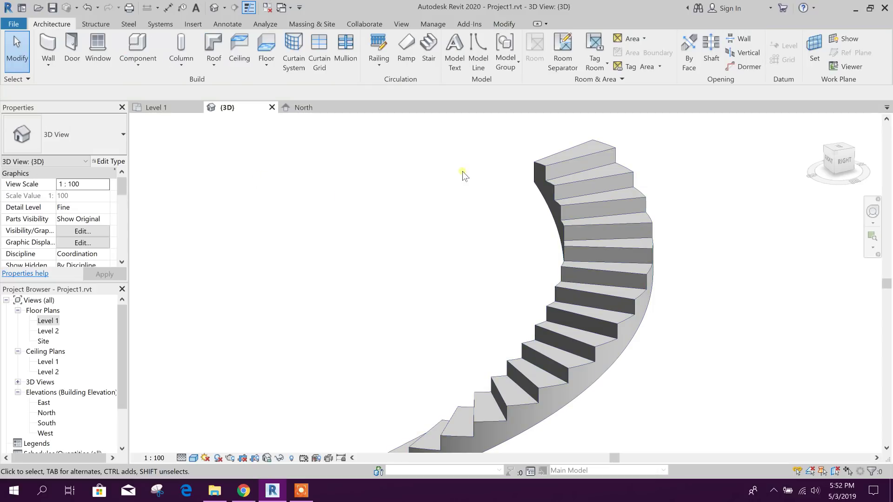
pyautogui.click(96, 24)
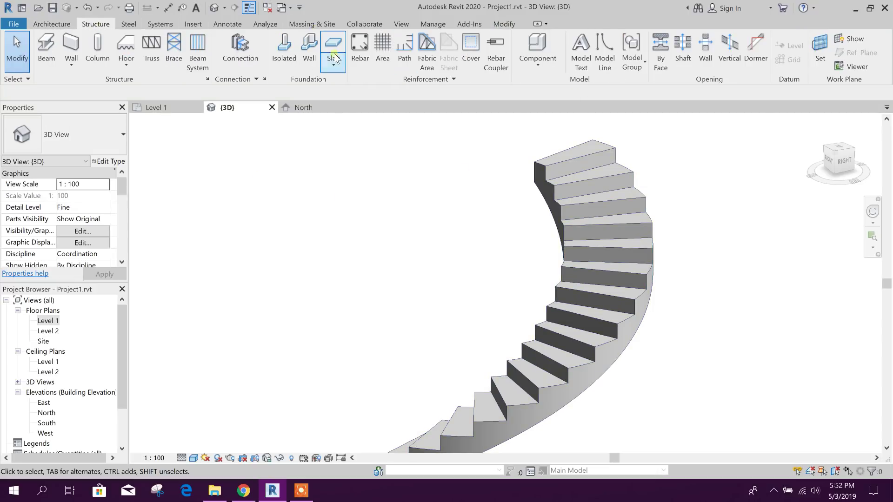
pyautogui.click(360, 48)
# - Switch the 3D view's visual style to Hidden Line
pyautogui.click(488, 268)
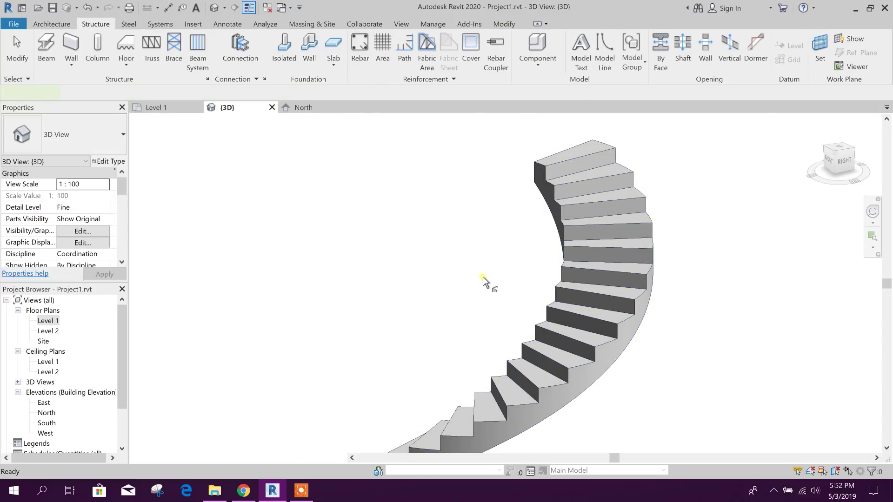
pyautogui.scroll(-1, 586, 293)
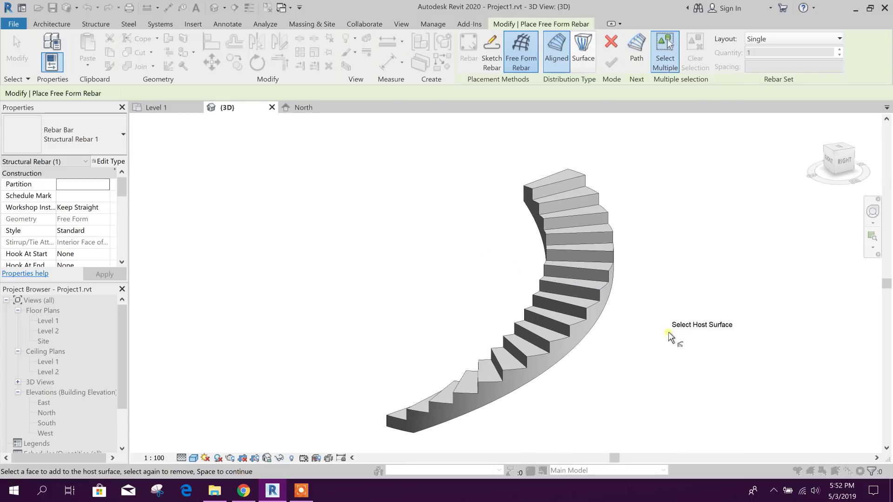
pyautogui.scroll(1, 677, 325)
pyautogui.scroll(1, 672, 323)
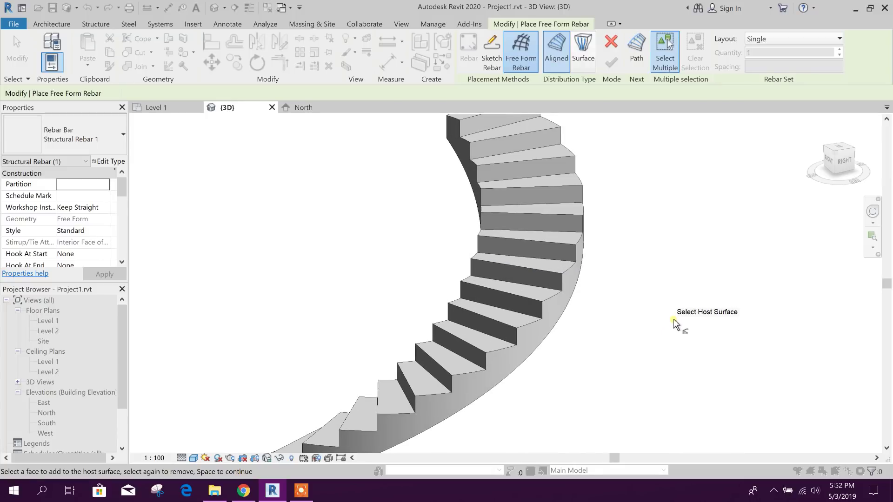
pyautogui.moveTo(674, 323)
pyautogui.keyDown('shift'); pyautogui.mouseDown(button='middle')
pyautogui.moveTo(593, 325)
pyautogui.moveTo(484, 186)
pyautogui.moveTo(453, 264)
pyautogui.mouseUp(button='middle'); pyautogui.keyUp('shift')
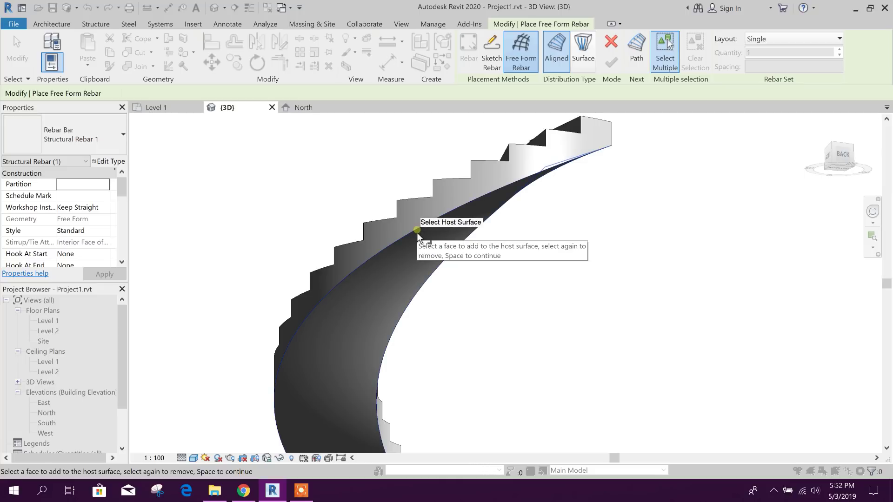
pyautogui.click(193, 458)
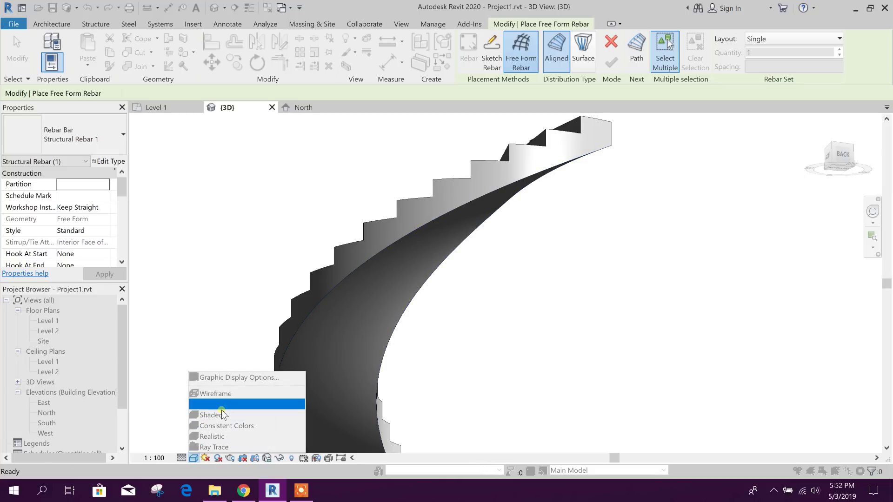
pyautogui.press('Escape')
pyautogui.press('Escape')
pyautogui.click(194, 458)
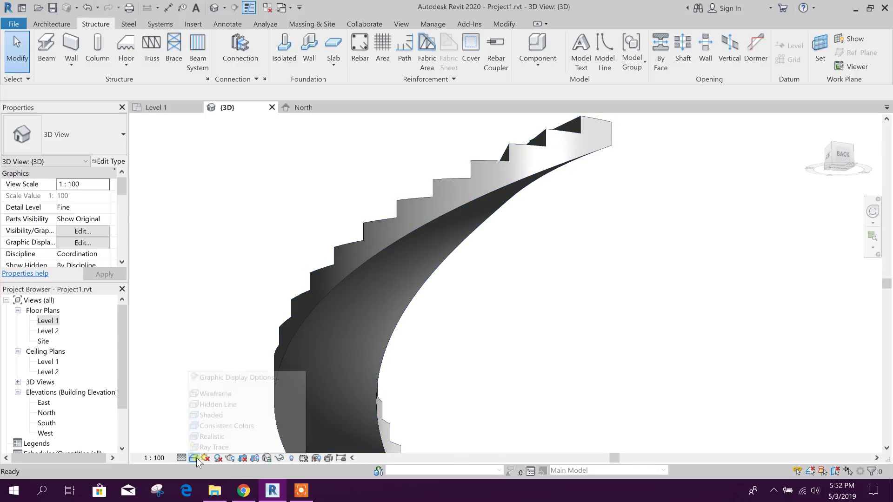
pyautogui.click(221, 404)
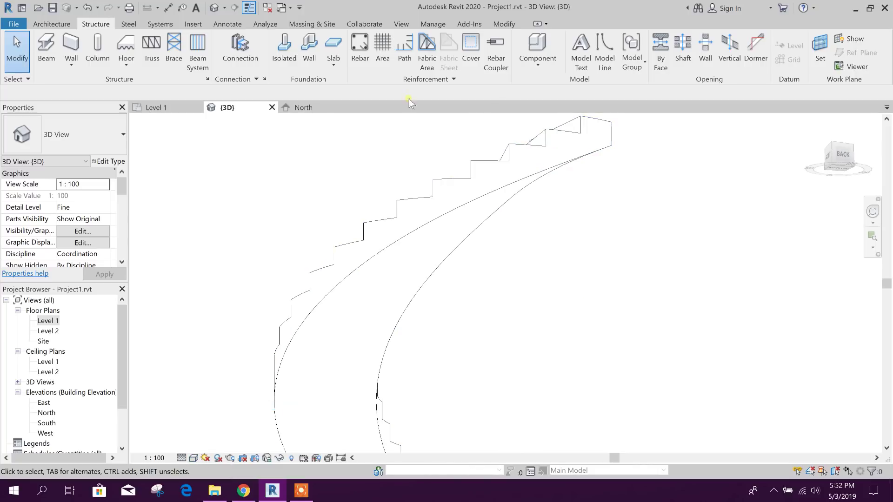
# - Start Free Form rebar and host it on the stair's curved underside
pyautogui.click(359, 49)
pyautogui.click(473, 274)
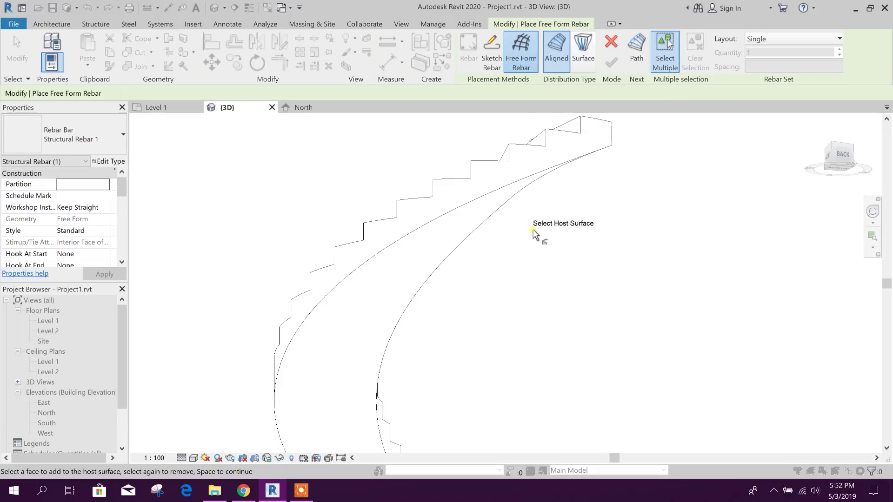
pyautogui.click(520, 198)
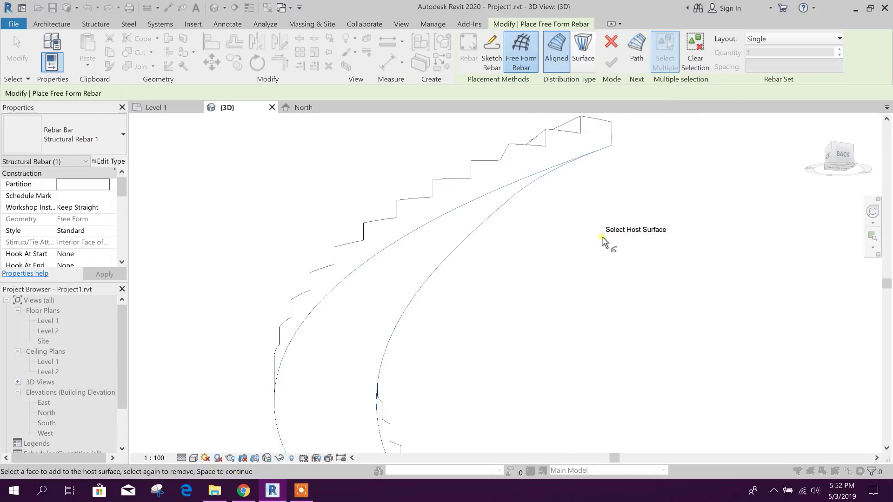
pyautogui.scroll(-1, 604, 241)
pyautogui.moveTo(637, 285)
pyautogui.keyDown('shift'); pyautogui.mouseDown(button='middle')
pyautogui.moveTo(589, 339)
pyautogui.moveTo(536, 354)
pyautogui.mouseUp(button='middle'); pyautogui.keyUp('shift')
pyautogui.scroll(1, 535, 354)
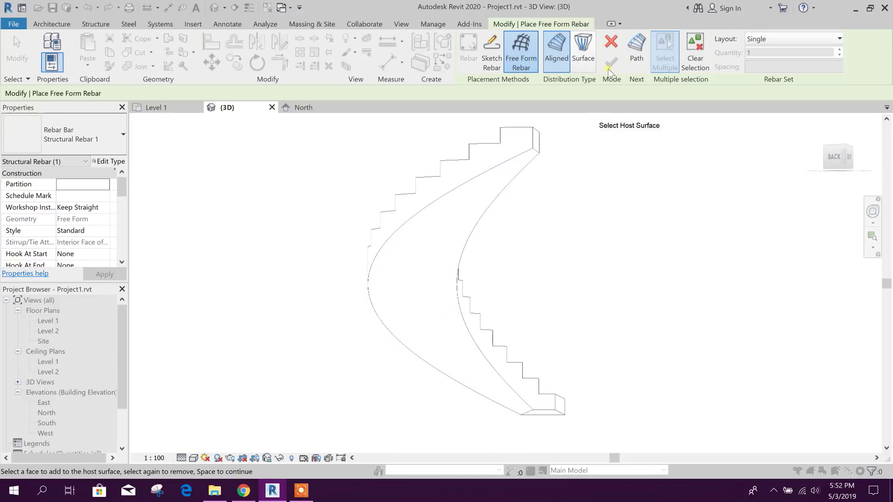
pyautogui.click(647, 65)
pyautogui.scroll(2, 514, 273)
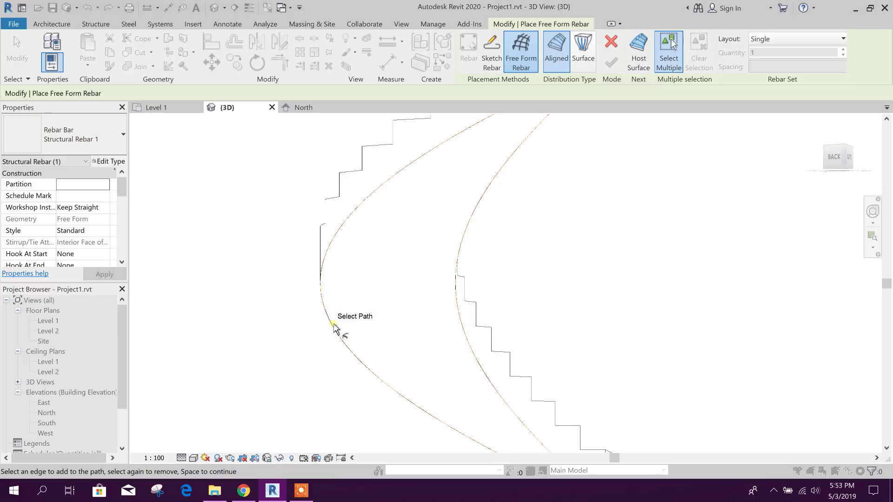
# - Use the curved stair edge as the rebar path, finish the bar, and exit the tool
pyautogui.moveTo(335, 329); pyautogui.dragTo(338, 241, button='middle')
pyautogui.click(538, 380)
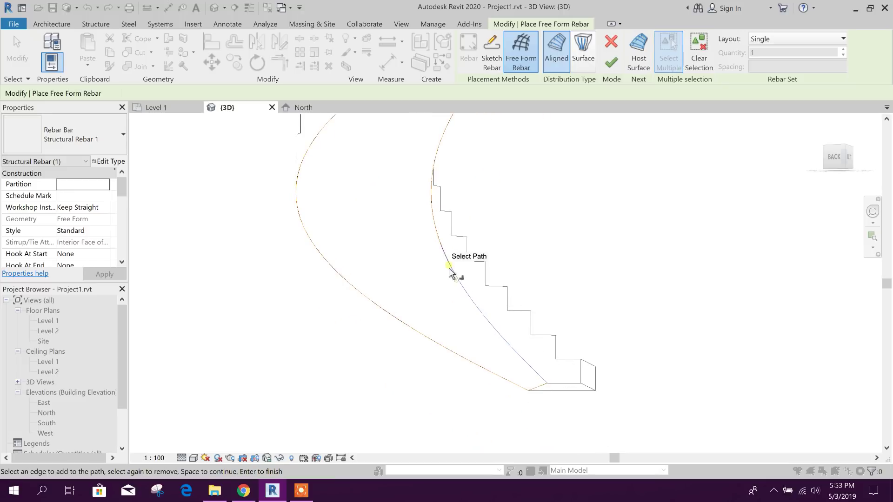
pyautogui.moveTo(444, 252); pyautogui.dragTo(451, 314, button='middle')
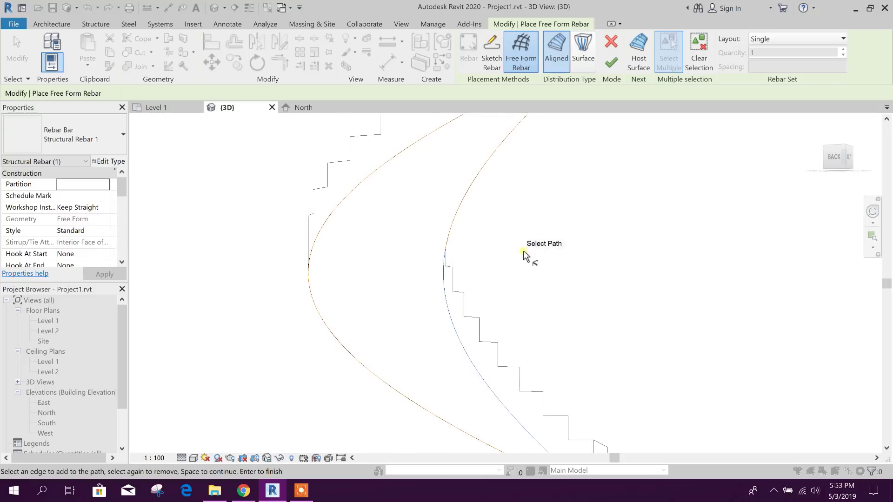
pyautogui.moveTo(583, 284)
pyautogui.keyDown('shift'); pyautogui.mouseDown(button='middle')
pyautogui.moveTo(560, 294)
pyautogui.moveTo(454, 277)
pyautogui.mouseUp(button='middle'); pyautogui.keyUp('shift')
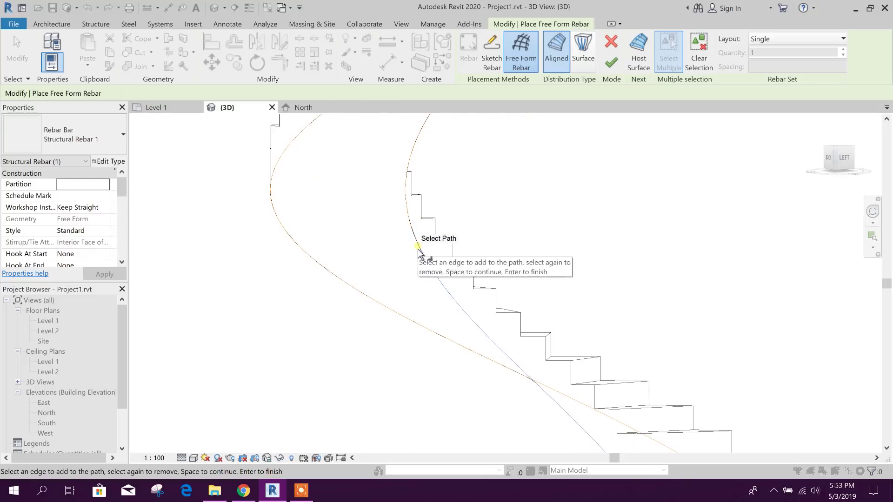
pyautogui.scroll(-3, 530, 237)
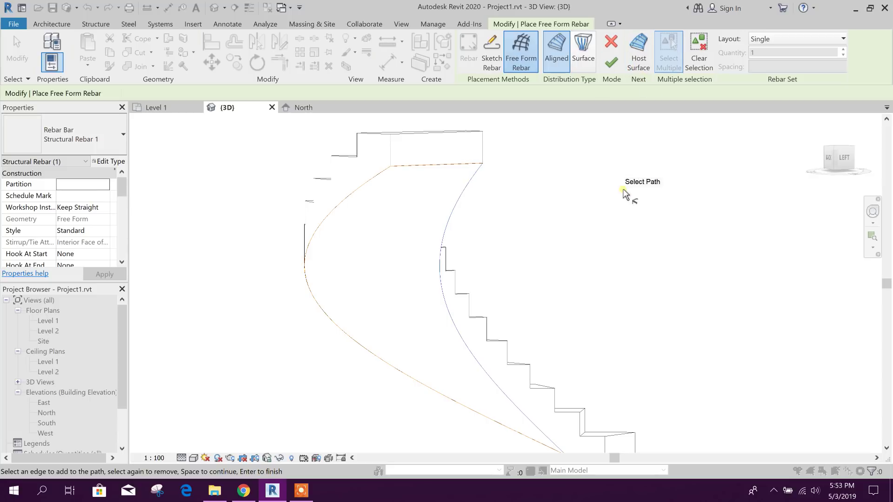
pyautogui.press('space')
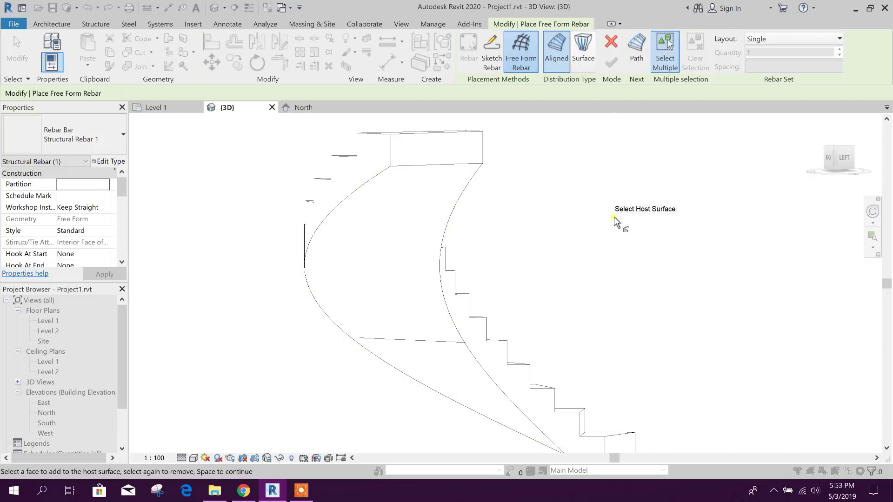
pyautogui.press('Escape')
pyautogui.keyDown('shift'); pyautogui.moveTo(595, 293); pyautogui.dragTo(583, 366, button='middle'); pyautogui.keyUp('shift')
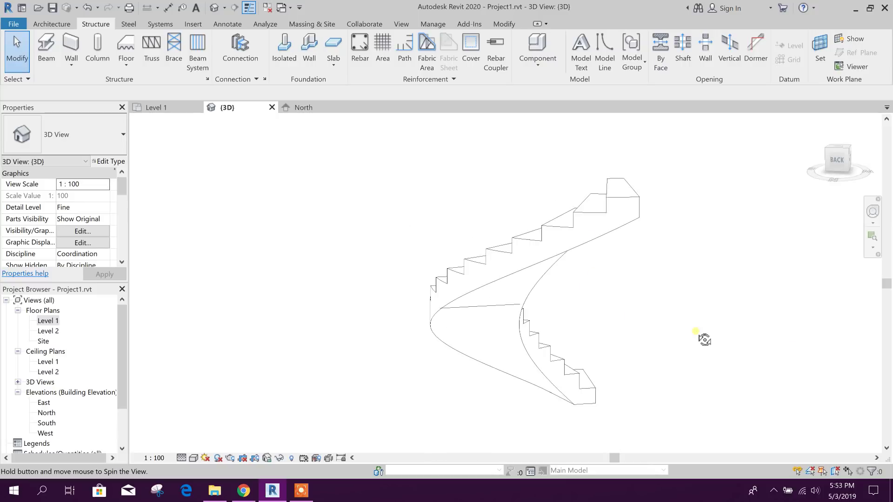
pyautogui.scroll(2, 584, 366)
pyautogui.scroll(2, 602, 369)
pyautogui.scroll(2, 642, 369)
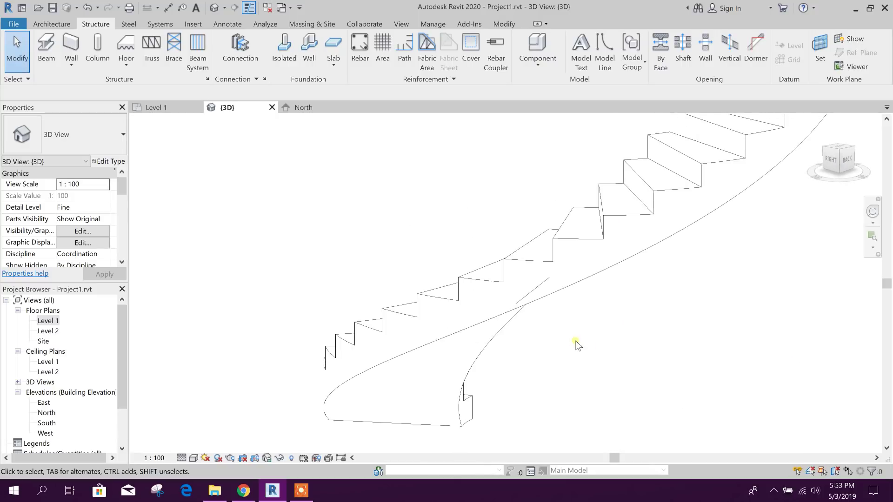
pyautogui.scroll(3, 528, 313)
# - Change the new rebar's type to Rebar Bar 10M
pyautogui.click(515, 287)
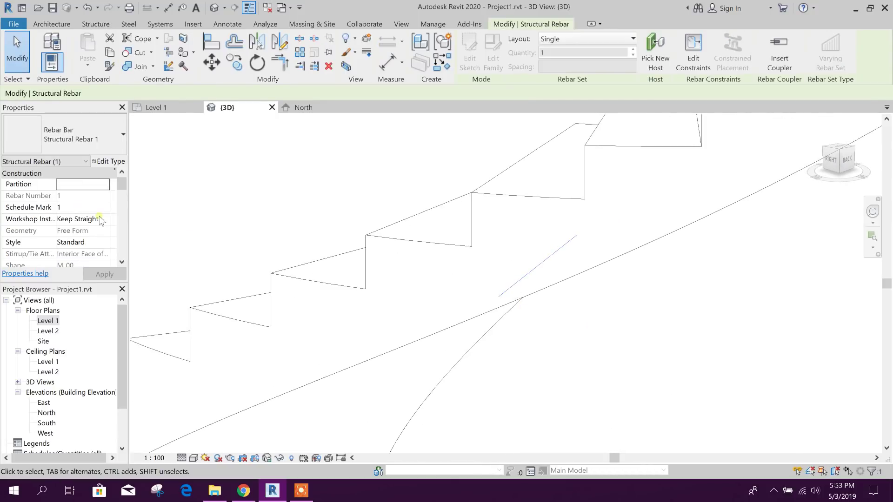
pyautogui.click(111, 145)
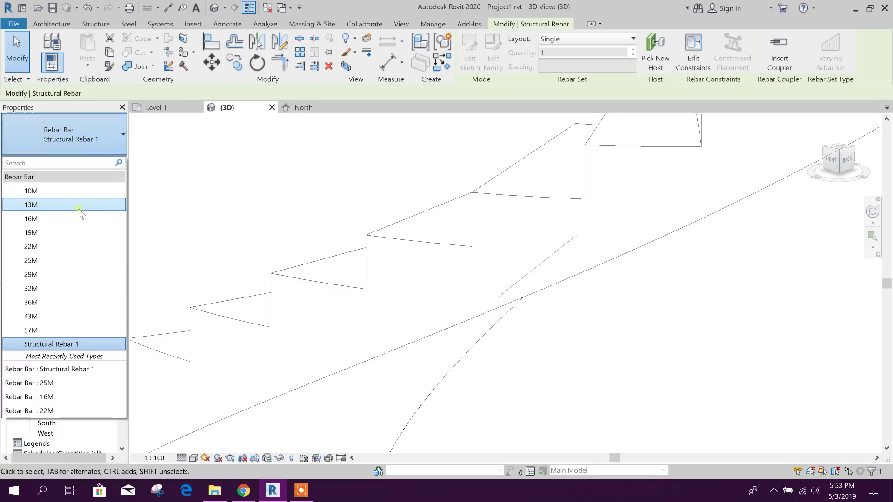
pyautogui.click(88, 192)
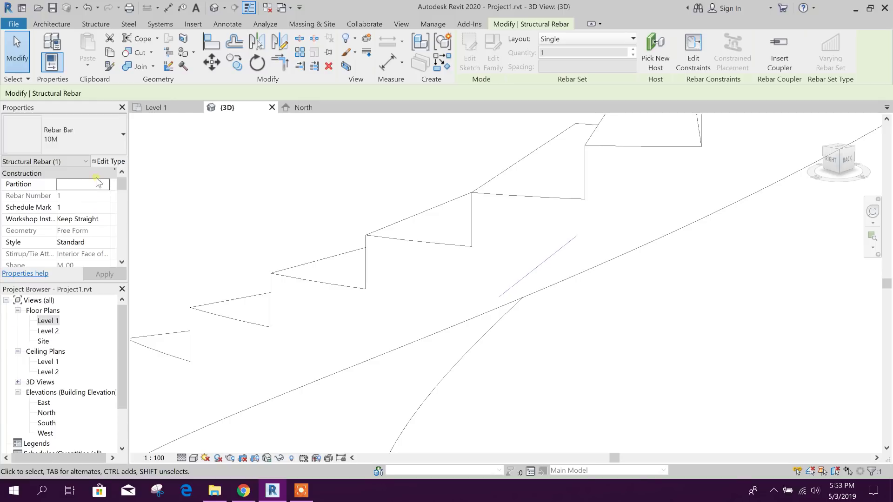
pyautogui.click(107, 148)
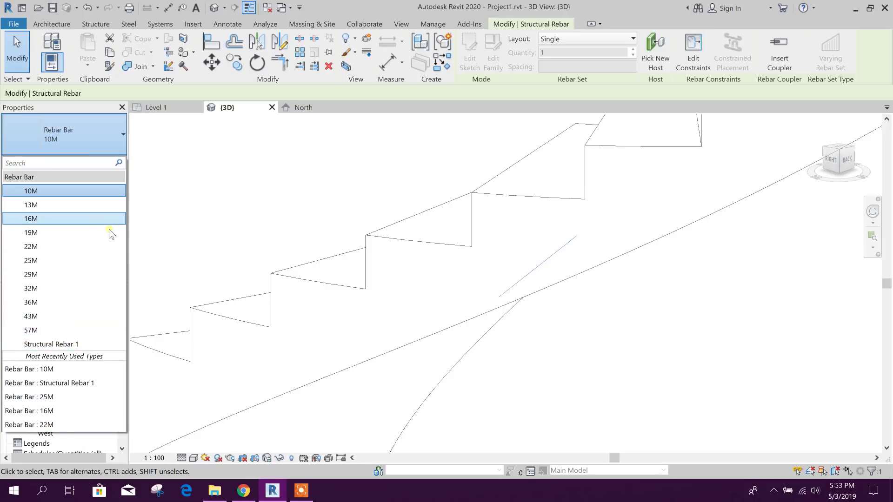
pyautogui.press('Escape')
pyautogui.press('Escape')
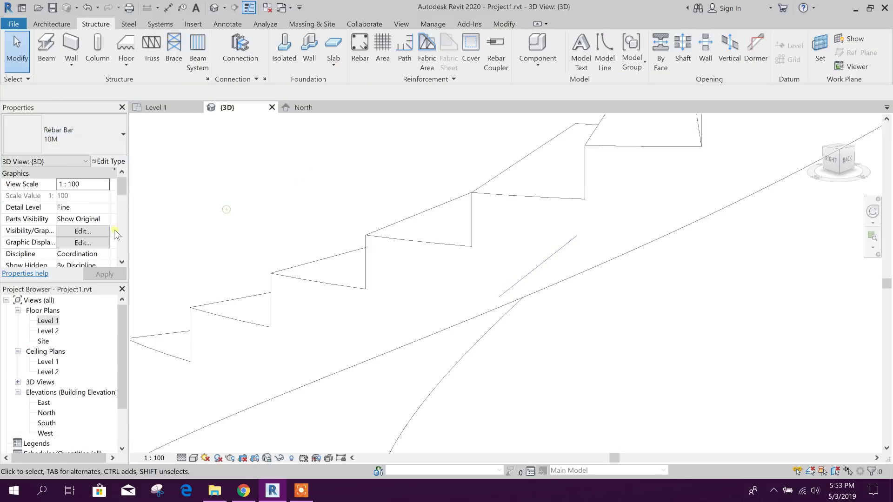
# - Give the rebar Standard - 90 deg. hooks at start and end, and apply
pyautogui.click(501, 293)
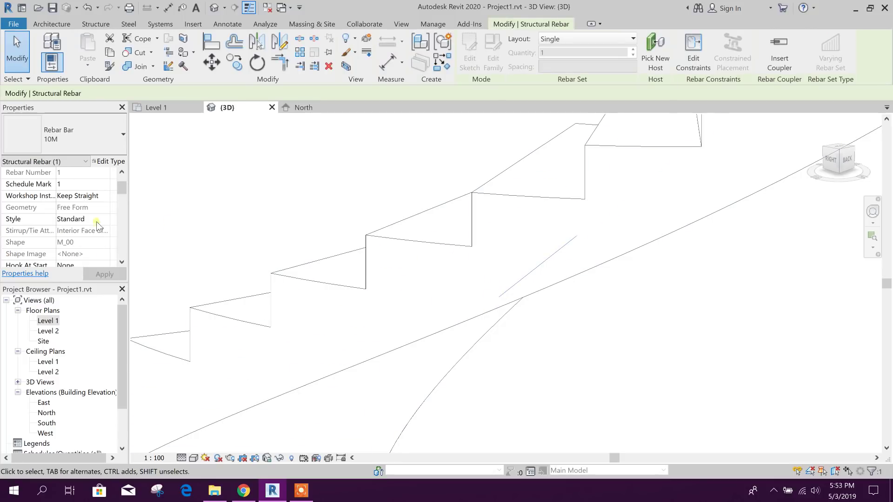
pyautogui.scroll(-2, 98, 225)
pyautogui.click(86, 197)
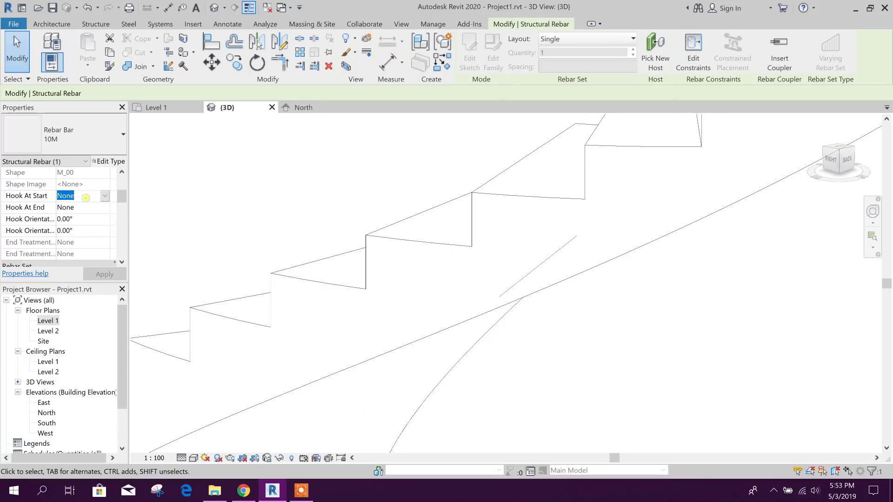
pyautogui.click(94, 226)
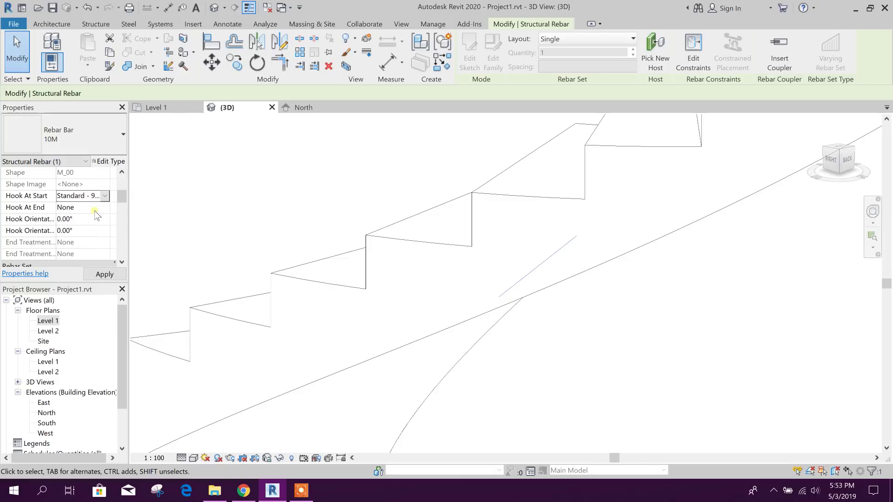
pyautogui.click(105, 209)
pyautogui.click(89, 239)
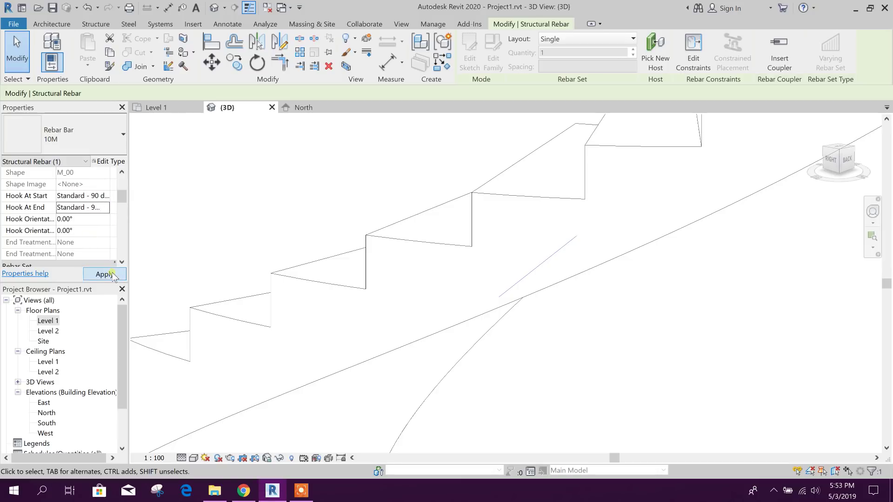
pyautogui.click(541, 369)
pyautogui.moveTo(540, 368)
pyautogui.keyDown('shift'); pyautogui.mouseDown(button='middle')
pyautogui.moveTo(598, 396)
pyautogui.moveTo(619, 378)
pyautogui.mouseUp(button='middle'); pyautogui.keyUp('shift')
pyautogui.scroll(2, 618, 348)
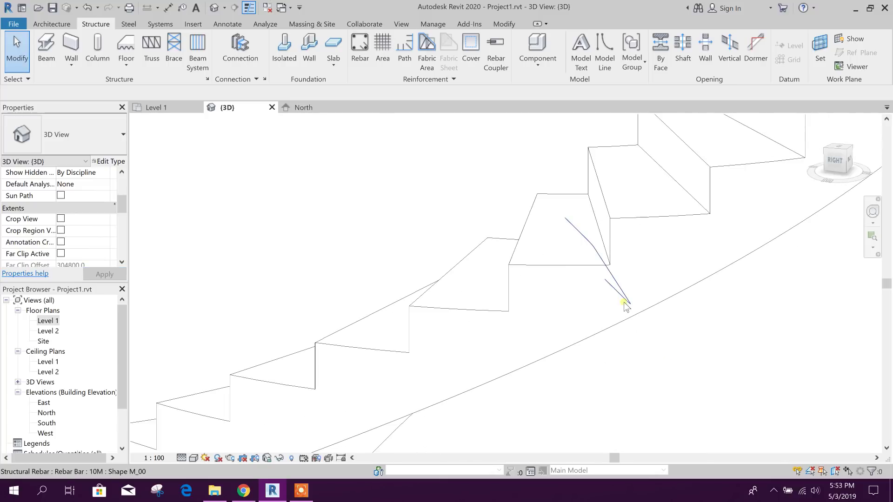
# - Check the first rebar, orbit around the stair, and start another free-form rebar
pyautogui.click(626, 306)
pyautogui.scroll(-2, 626, 306)
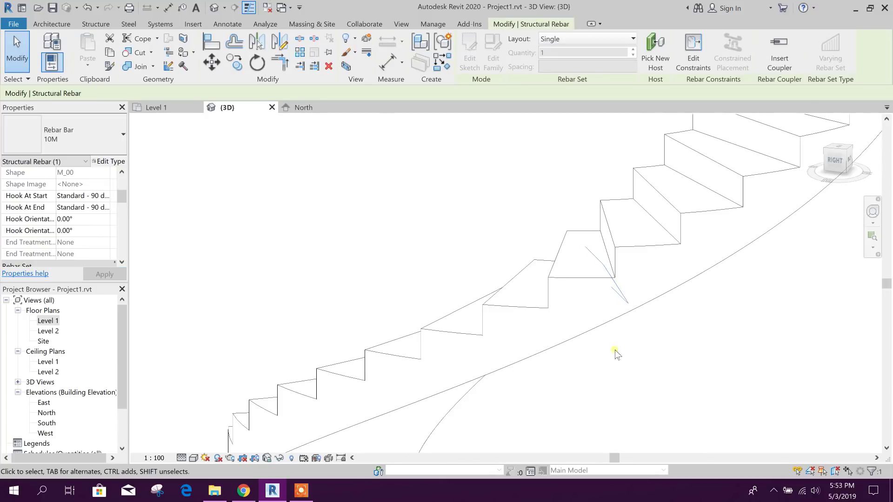
pyautogui.scroll(-2, 613, 354)
pyautogui.scroll(2, 697, 286)
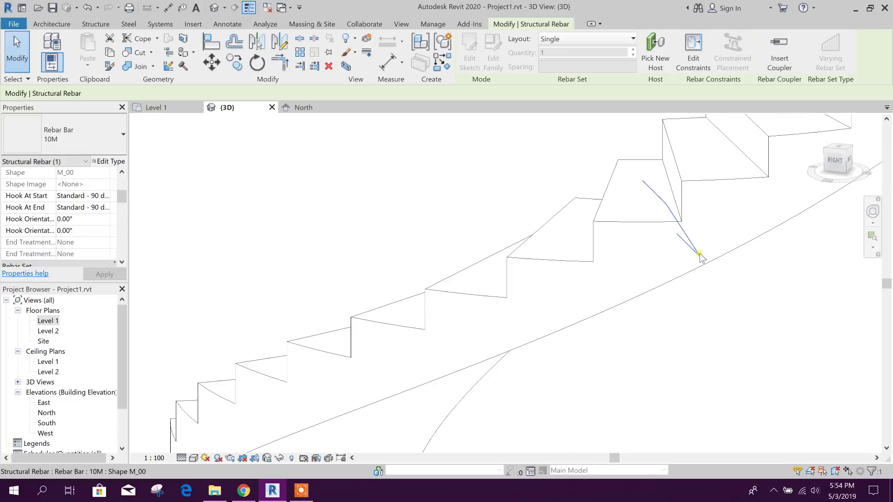
pyautogui.click(668, 371)
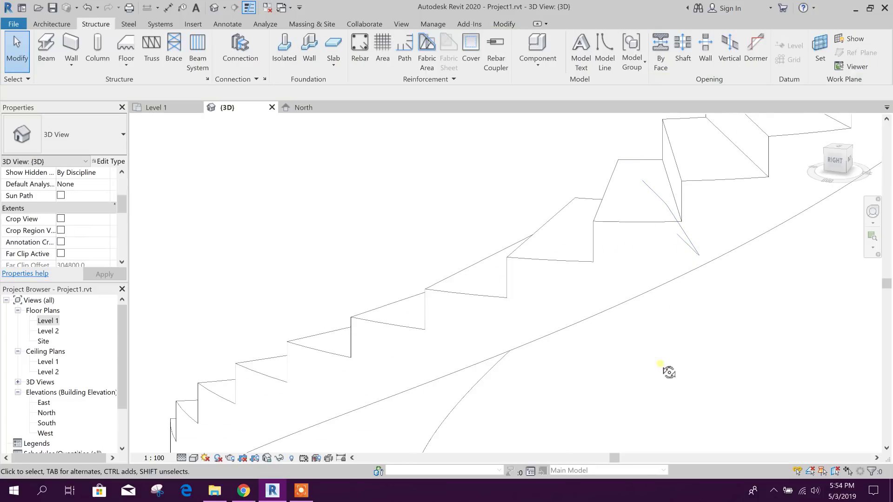
pyautogui.moveTo(668, 371)
pyautogui.keyDown('shift'); pyautogui.mouseDown(button='middle')
pyautogui.moveTo(764, 354)
pyautogui.moveTo(576, 323)
pyautogui.moveTo(649, 369)
pyautogui.mouseUp(button='middle'); pyautogui.keyUp('shift')
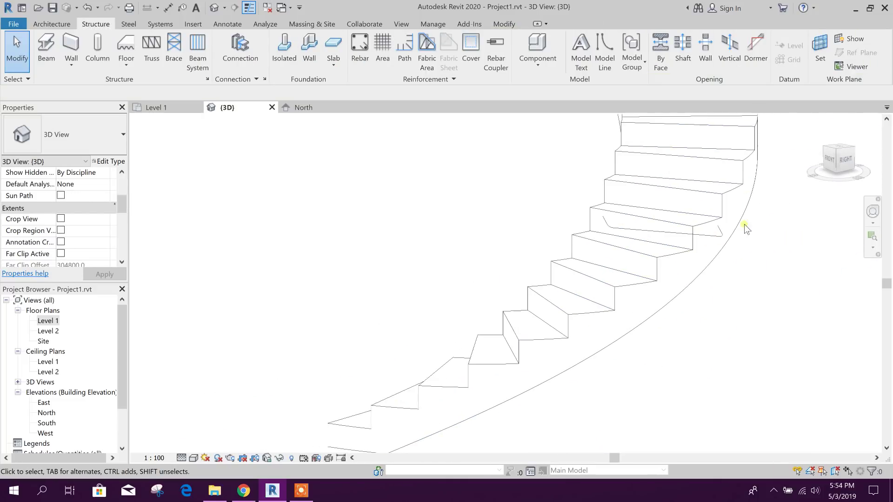
pyautogui.keyDown('shift'); pyautogui.moveTo(745, 224); pyautogui.dragTo(644, 282, button='middle'); pyautogui.keyUp('shift')
pyautogui.keyDown('shift'); pyautogui.moveTo(688, 350); pyautogui.dragTo(456, 241, button='middle'); pyautogui.keyUp('shift')
pyautogui.click(360, 49)
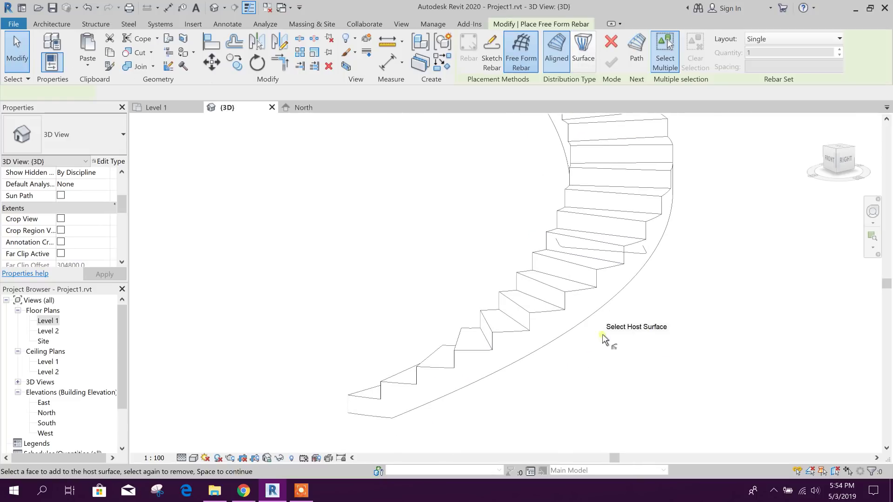
# - Set the rebar's Distribution Type to Surface and pick a curved stair face as host
pyautogui.click(583, 49)
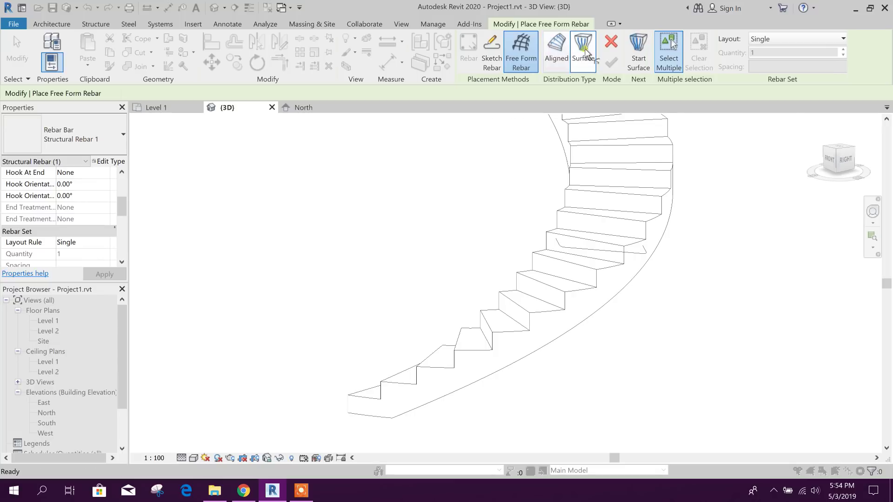
pyautogui.scroll(2, 623, 338)
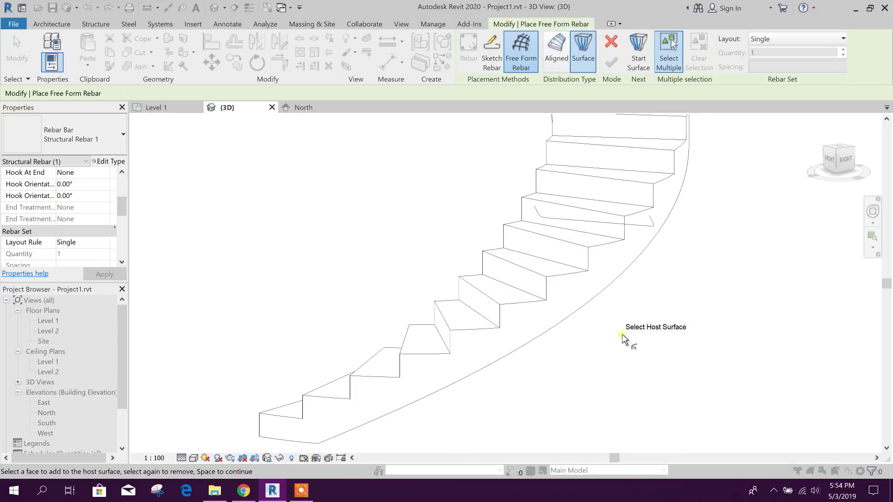
pyautogui.moveTo(595, 317)
pyautogui.keyDown('shift'); pyautogui.mouseDown(button='middle')
pyautogui.moveTo(636, 338)
pyautogui.moveTo(459, 286)
pyautogui.mouseUp(button='middle'); pyautogui.keyUp('shift')
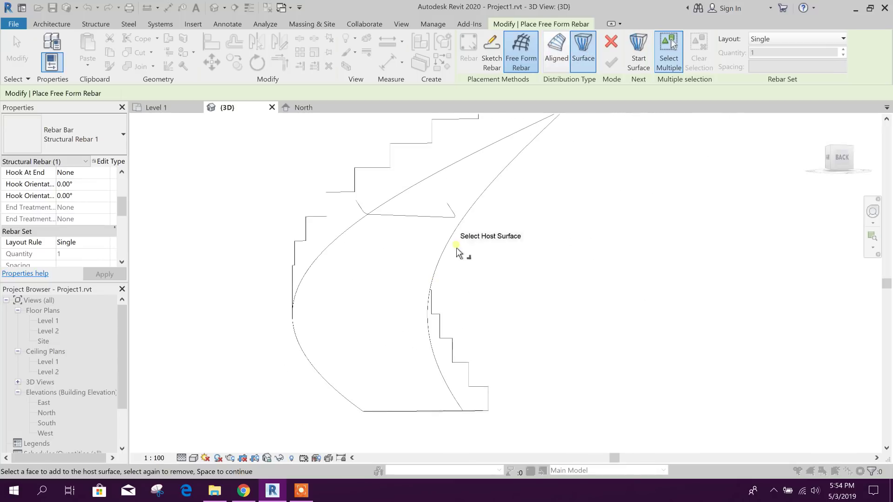
pyautogui.click(462, 220)
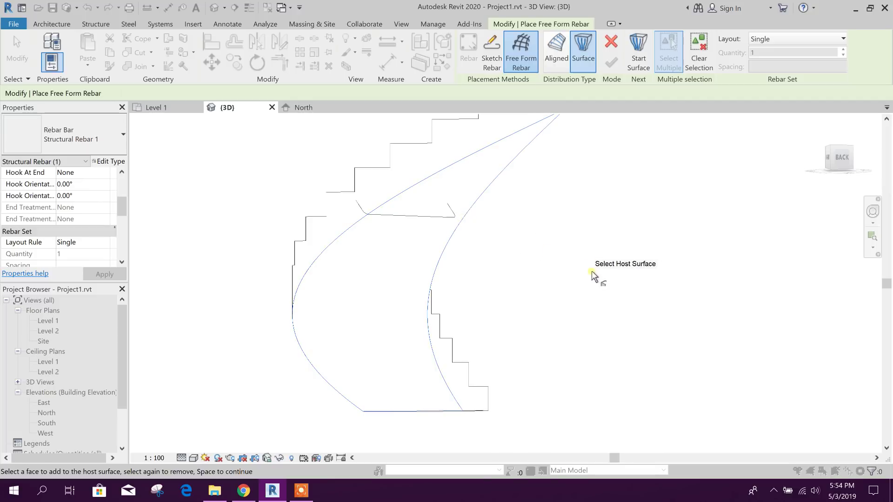
# - Pick a stair face as the free-form rebar's start surface
pyautogui.click(637, 62)
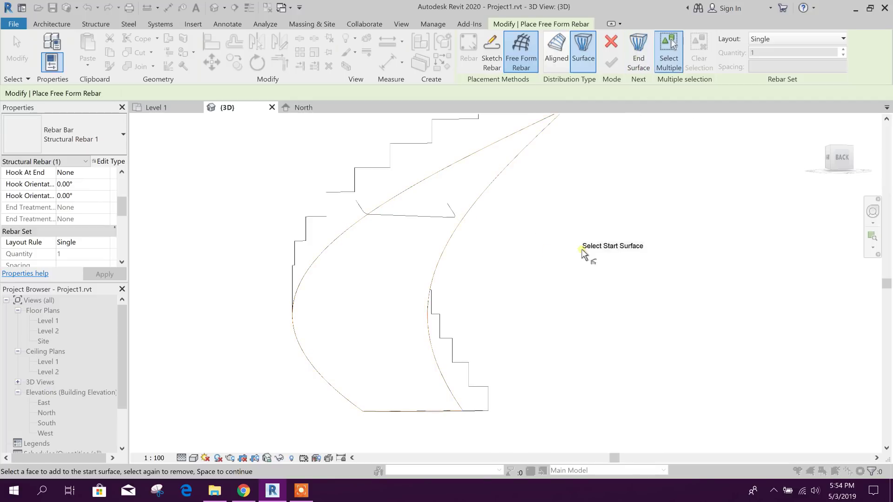
pyautogui.moveTo(643, 268)
pyautogui.keyDown('shift'); pyautogui.mouseDown(button='middle')
pyautogui.moveTo(632, 372)
pyautogui.moveTo(638, 286)
pyautogui.moveTo(668, 239)
pyautogui.mouseUp(button='middle'); pyautogui.keyUp('shift')
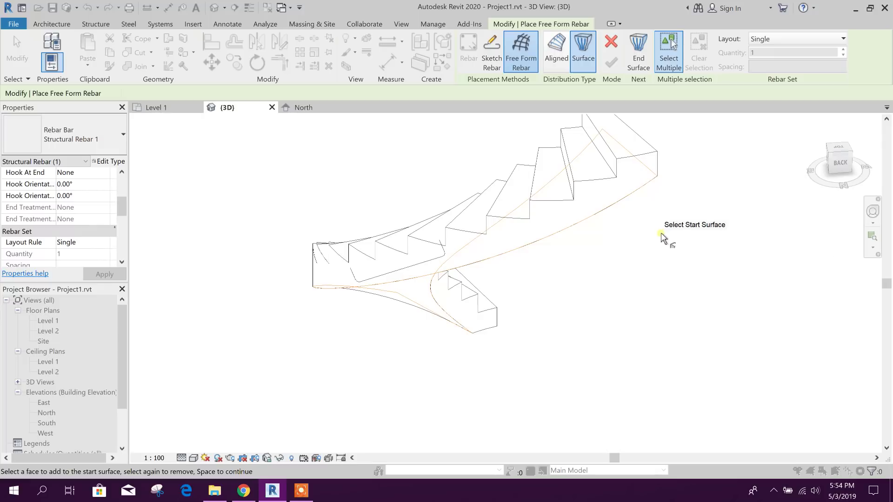
pyautogui.click(654, 174)
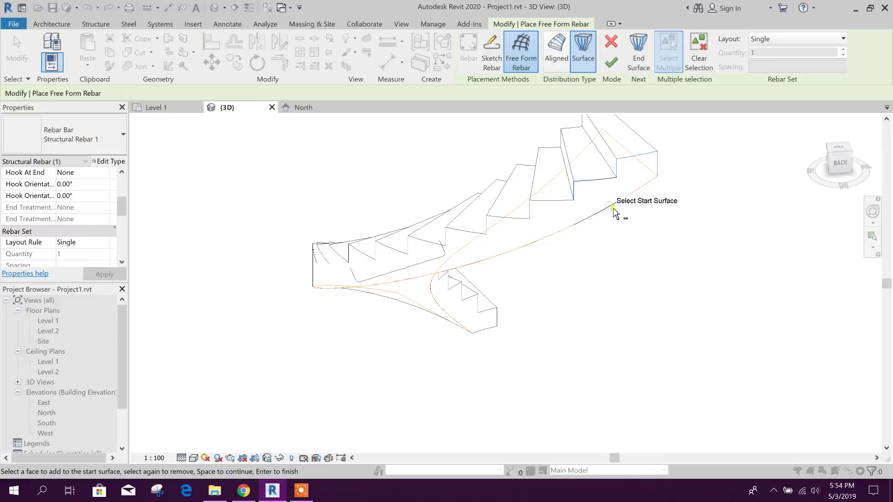
pyautogui.scroll(2, 614, 213)
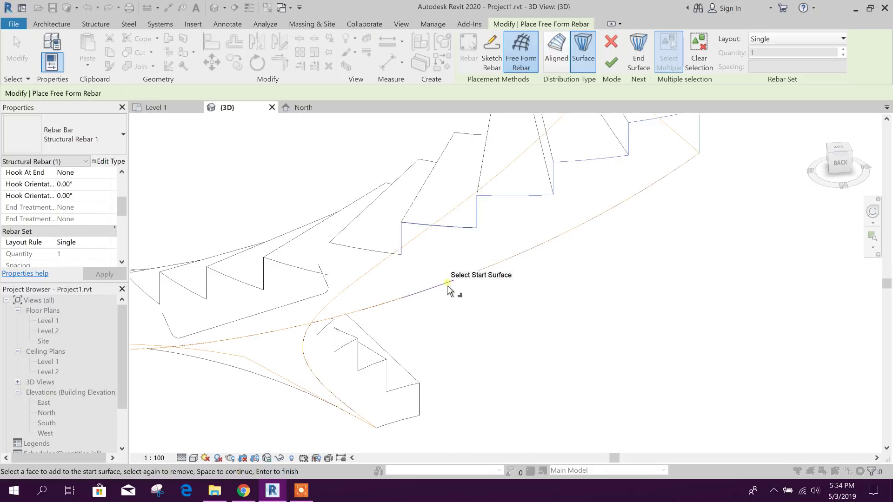
# - Pan, orbit and zoom along the stair to inspect it
pyautogui.moveTo(479, 325)
pyautogui.mouseDown(button='middle')
pyautogui.moveTo(499, 284)
pyautogui.moveTo(480, 237)
pyautogui.mouseUp(button='middle')
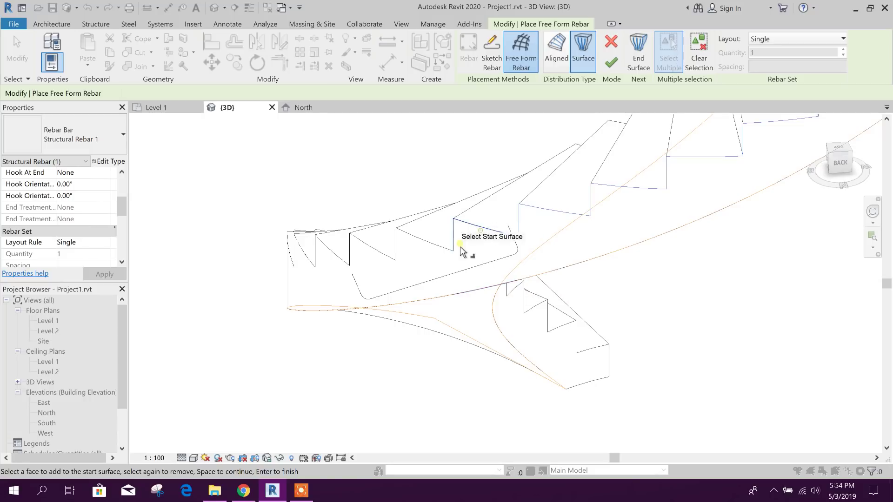
pyautogui.moveTo(418, 365); pyautogui.dragTo(450, 274, button='middle')
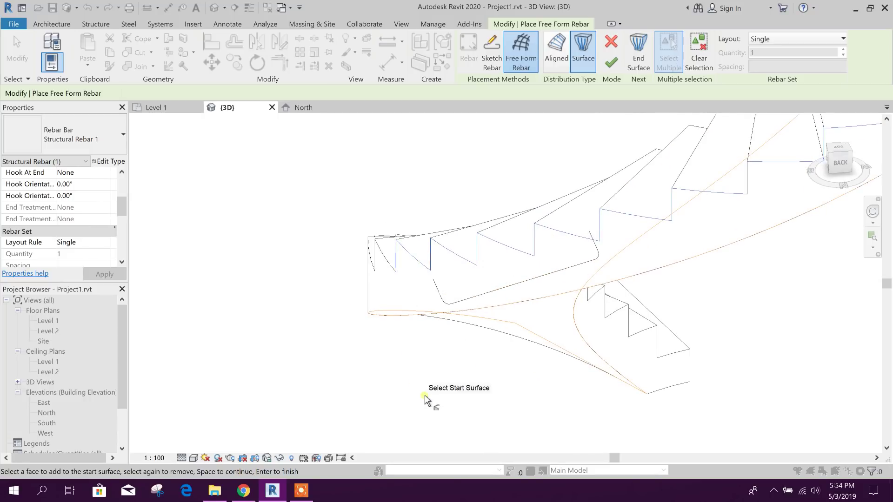
pyautogui.moveTo(424, 398)
pyautogui.keyDown('shift'); pyautogui.mouseDown(button='middle')
pyautogui.moveTo(454, 404)
pyautogui.moveTo(492, 338)
pyautogui.moveTo(604, 343)
pyautogui.moveTo(577, 389)
pyautogui.moveTo(648, 393)
pyautogui.moveTo(633, 299)
pyautogui.mouseUp(button='middle'); pyautogui.keyUp('shift')
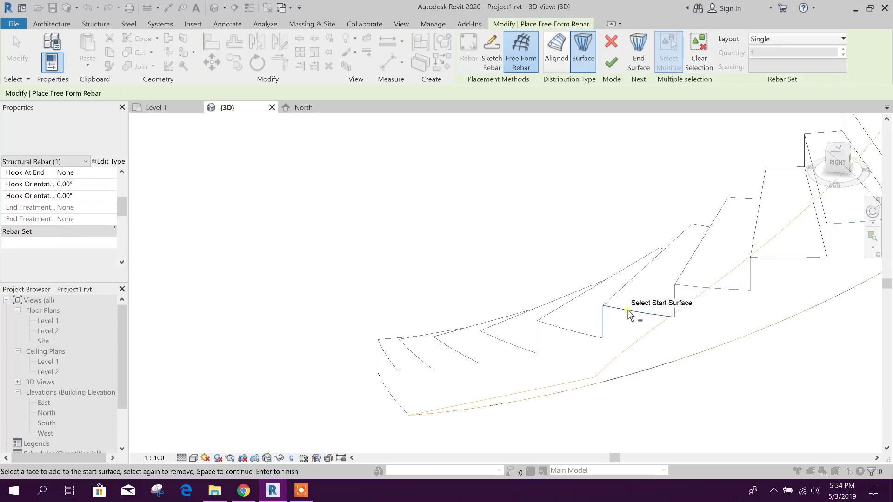
pyautogui.moveTo(572, 342)
pyautogui.keyDown('shift'); pyautogui.mouseDown(button='middle')
pyautogui.moveTo(574, 374)
pyautogui.moveTo(597, 329)
pyautogui.moveTo(632, 354)
pyautogui.moveTo(663, 333)
pyautogui.moveTo(647, 371)
pyautogui.moveTo(676, 328)
pyautogui.mouseUp(button='middle'); pyautogui.keyUp('shift')
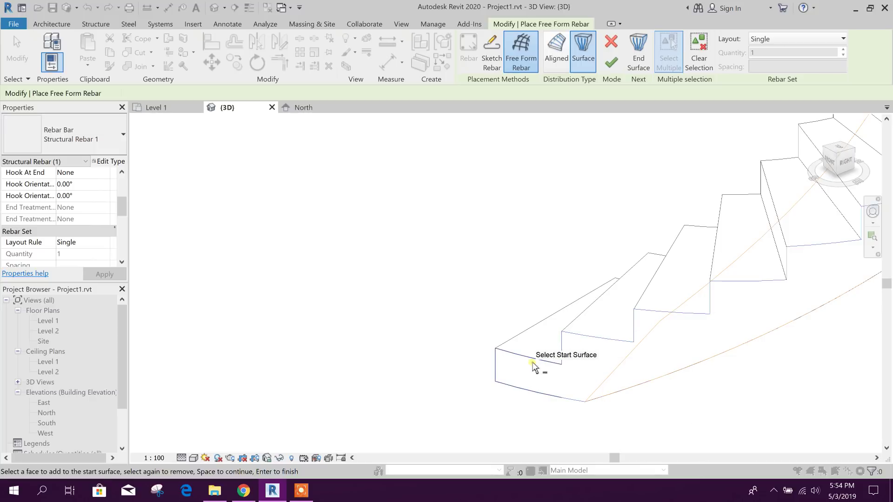
pyautogui.scroll(-3, 533, 367)
pyautogui.scroll(-3, 391, 378)
pyautogui.moveTo(491, 389)
pyautogui.keyDown('shift'); pyautogui.mouseDown(button='middle')
pyautogui.moveTo(594, 429)
pyautogui.moveTo(732, 315)
pyautogui.moveTo(565, 392)
pyautogui.moveTo(472, 358)
pyautogui.mouseUp(button='middle'); pyautogui.keyUp('shift')
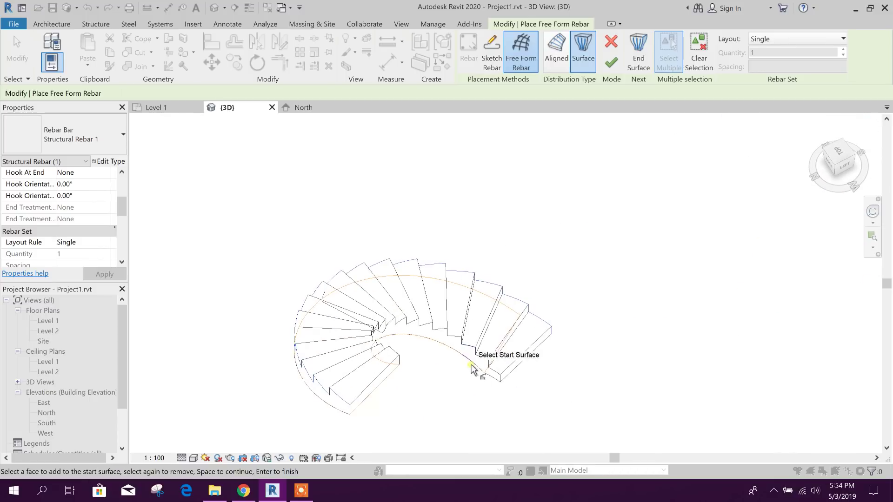
pyautogui.click(640, 66)
pyautogui.scroll(2, 436, 398)
pyautogui.scroll(2, 333, 361)
pyautogui.scroll(2, 323, 295)
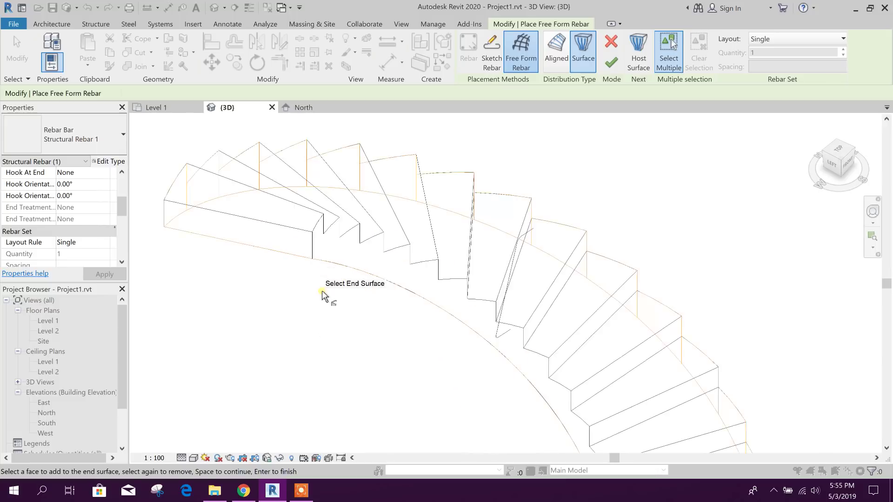
pyautogui.scroll(2, 324, 286)
# - Pick four stair tread faces as the rebar's end surfaces
pyautogui.click(311, 235)
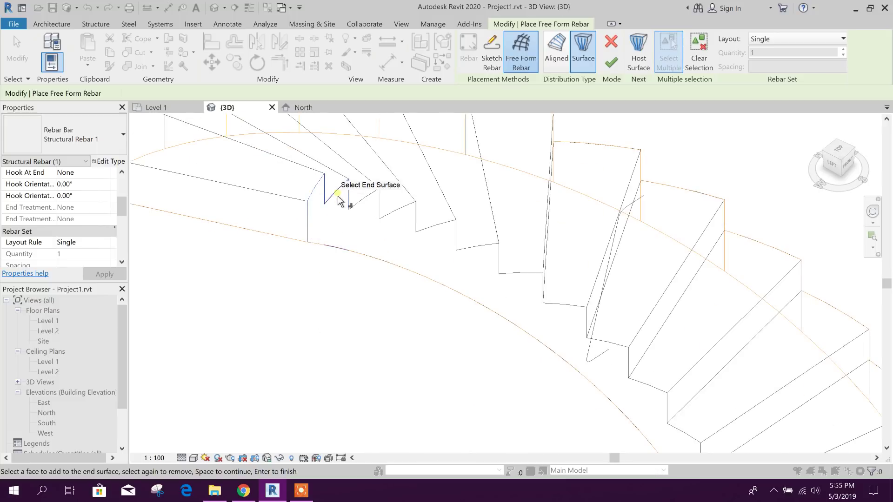
pyautogui.click(371, 204)
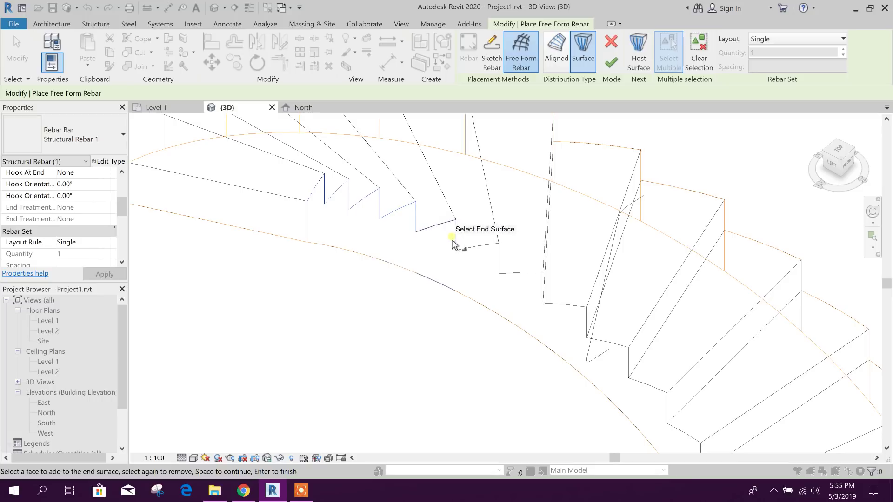
pyautogui.click(506, 279)
pyautogui.click(501, 270)
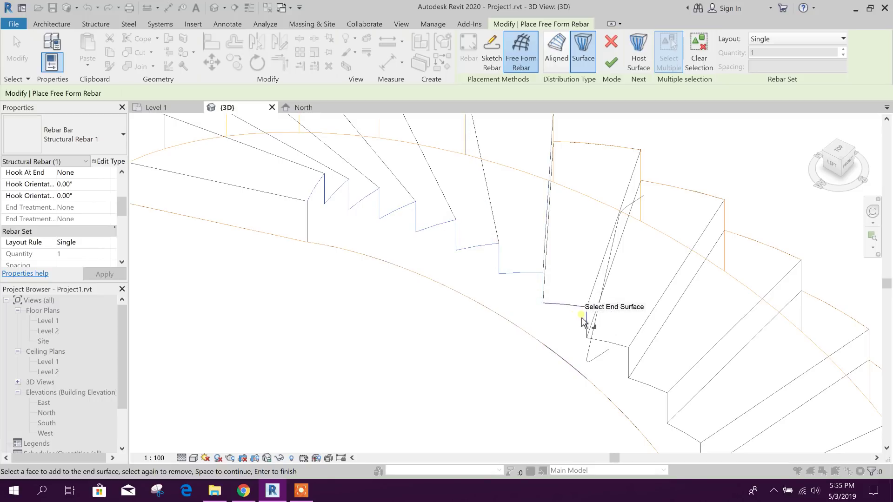
# - Pan along the stair, then complete the end-surface selection and the curved rebar
pyautogui.moveTo(578, 363); pyautogui.dragTo(560, 303, button='middle')
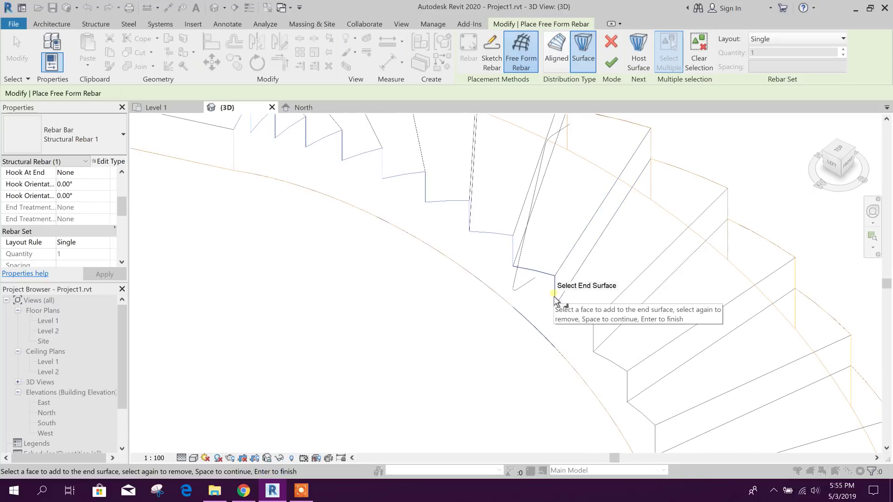
pyautogui.moveTo(598, 398)
pyautogui.mouseDown(button='middle')
pyautogui.moveTo(511, 378)
pyautogui.moveTo(504, 321)
pyautogui.moveTo(514, 342)
pyautogui.mouseUp(button='middle')
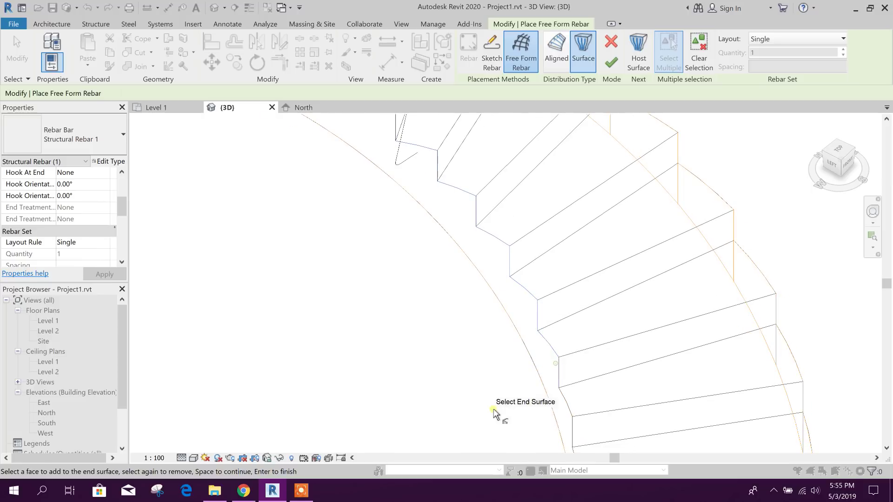
pyautogui.moveTo(493, 414); pyautogui.dragTo(481, 335, button='middle')
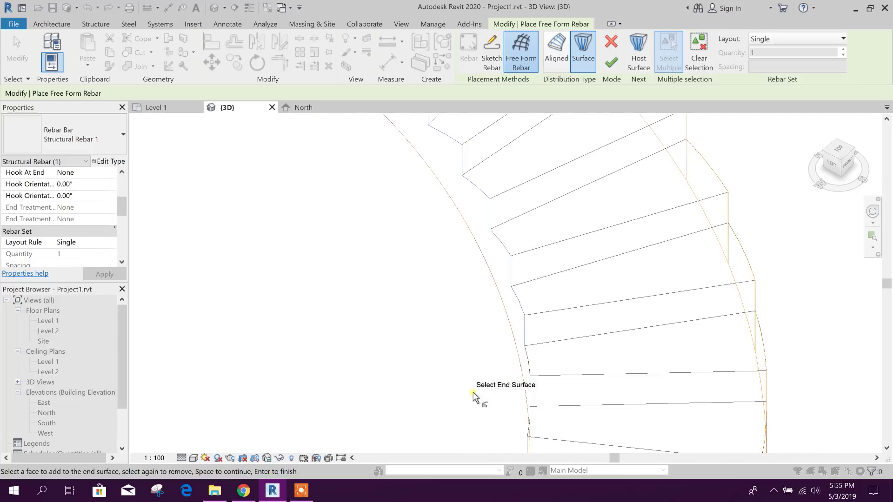
pyautogui.keyDown('shift'); pyautogui.moveTo(474, 394); pyautogui.dragTo(527, 363, button='middle'); pyautogui.keyUp('shift')
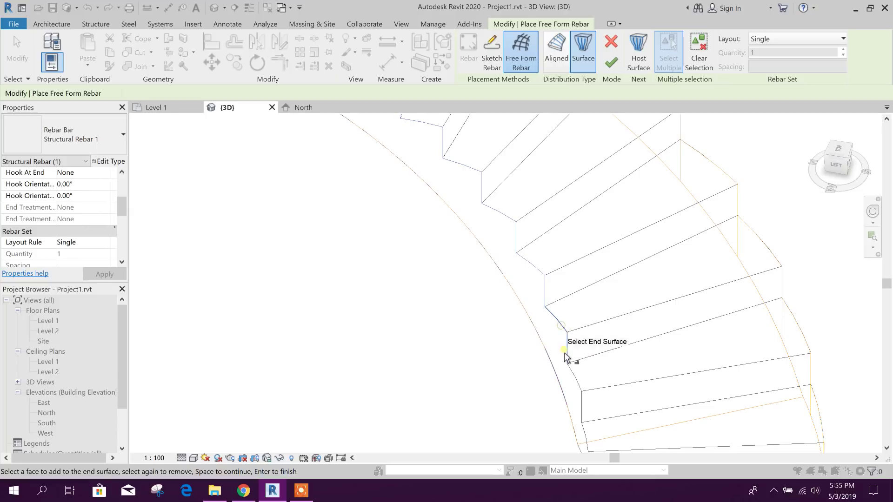
pyautogui.moveTo(578, 387); pyautogui.dragTo(523, 358, button='middle')
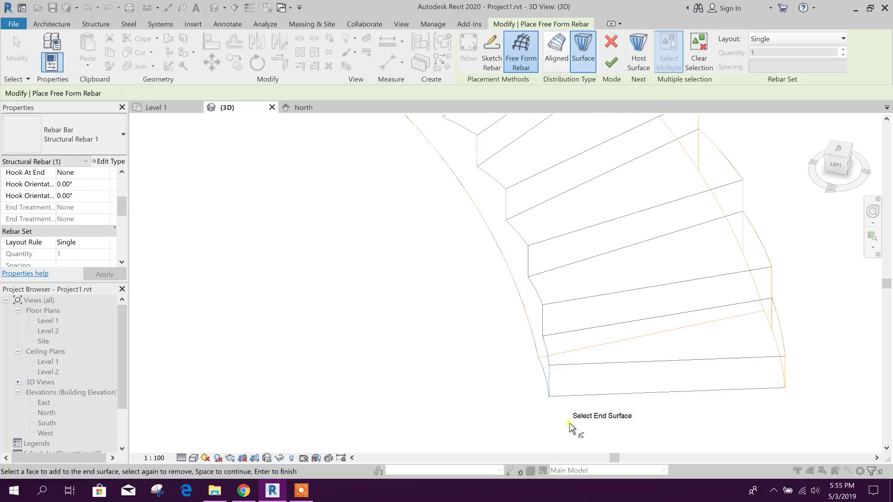
pyautogui.moveTo(570, 427)
pyautogui.keyDown('shift'); pyautogui.mouseDown(button='middle')
pyautogui.moveTo(642, 420)
pyautogui.moveTo(603, 412)
pyautogui.moveTo(657, 395)
pyautogui.mouseUp(button='middle'); pyautogui.keyUp('shift')
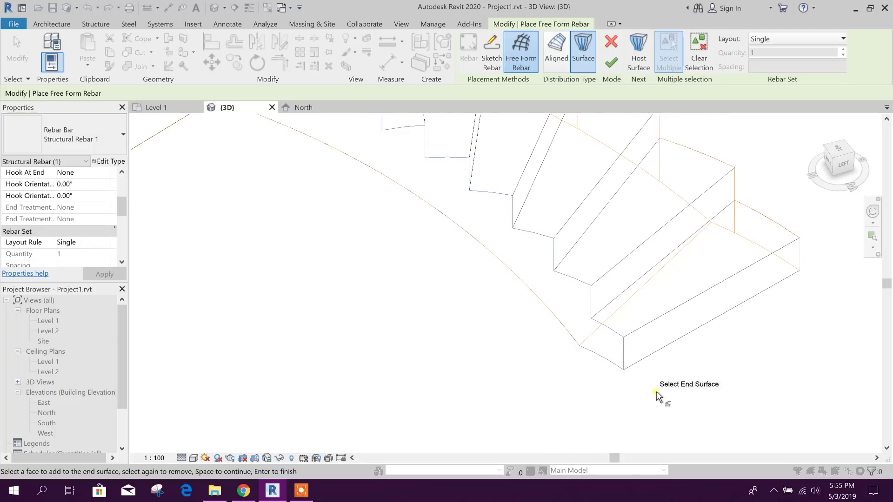
pyautogui.scroll(-2, 628, 398)
pyautogui.scroll(-1, 588, 283)
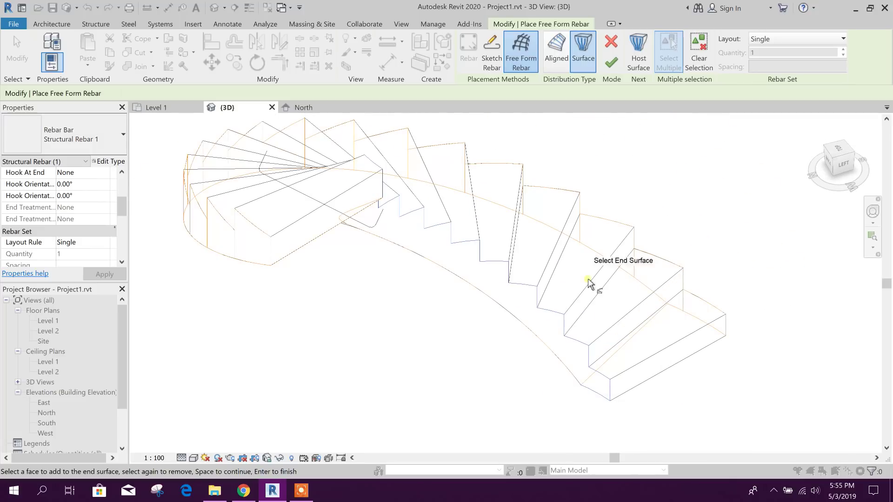
pyautogui.press('space')
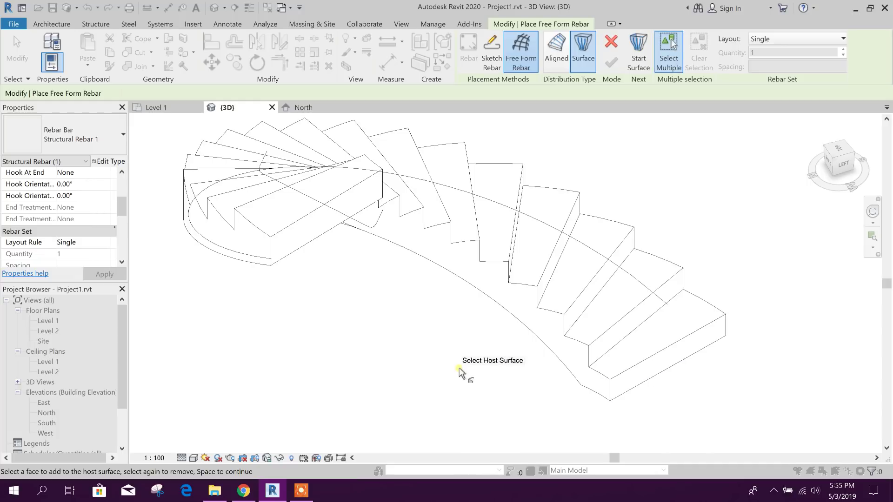
pyautogui.press('Escape')
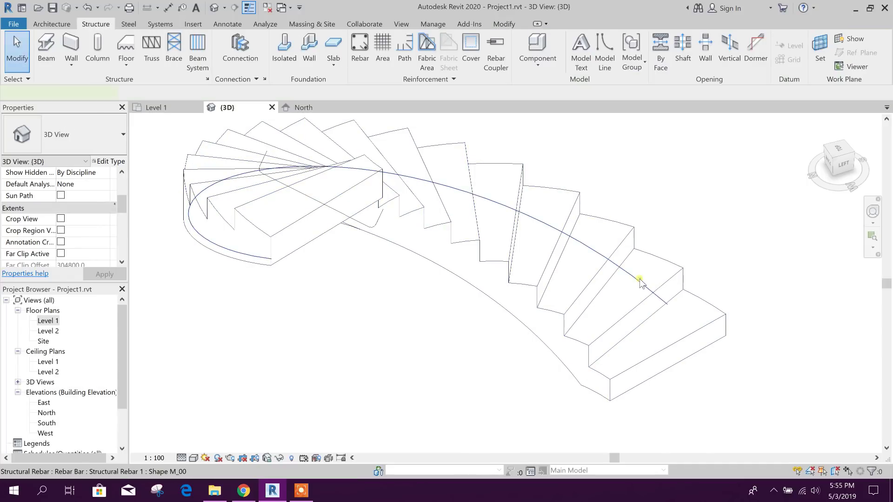
# - Change the new curved rebar under the stair to the 16M bar type
pyautogui.click(642, 282)
pyautogui.keyDown('shift'); pyautogui.moveTo(454, 376); pyautogui.dragTo(572, 293, button='middle'); pyautogui.keyUp('shift')
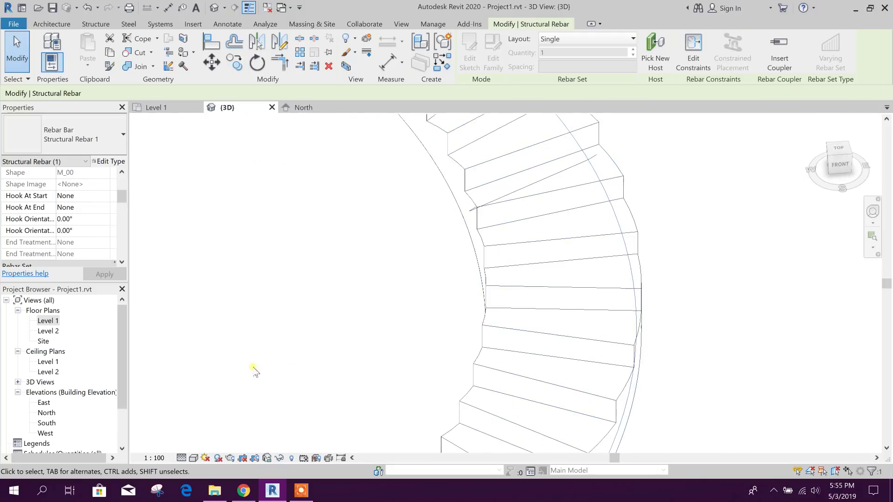
pyautogui.click(103, 142)
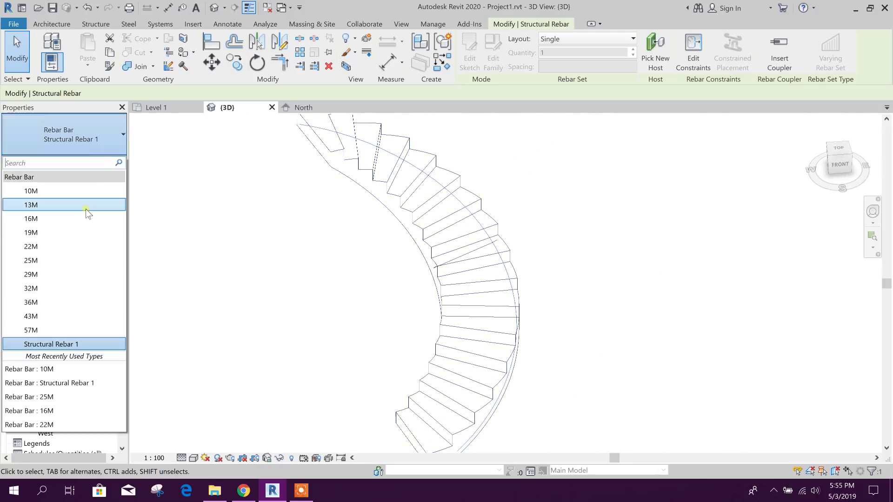
pyautogui.click(62, 219)
pyautogui.click(643, 244)
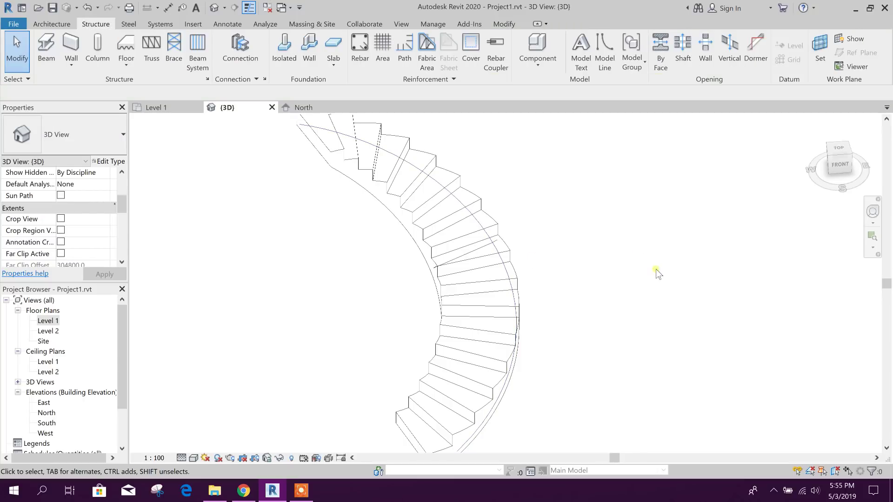
pyautogui.moveTo(655, 269)
pyautogui.keyDown('shift'); pyautogui.mouseDown(button='middle')
pyautogui.moveTo(534, 291)
pyautogui.moveTo(608, 306)
pyautogui.mouseUp(button='middle'); pyautogui.keyUp('shift')
pyautogui.scroll(3, 527, 316)
# - Lay out the curved 16M bar as a Maximum Spacing set at 100 mm
pyautogui.click(588, 308)
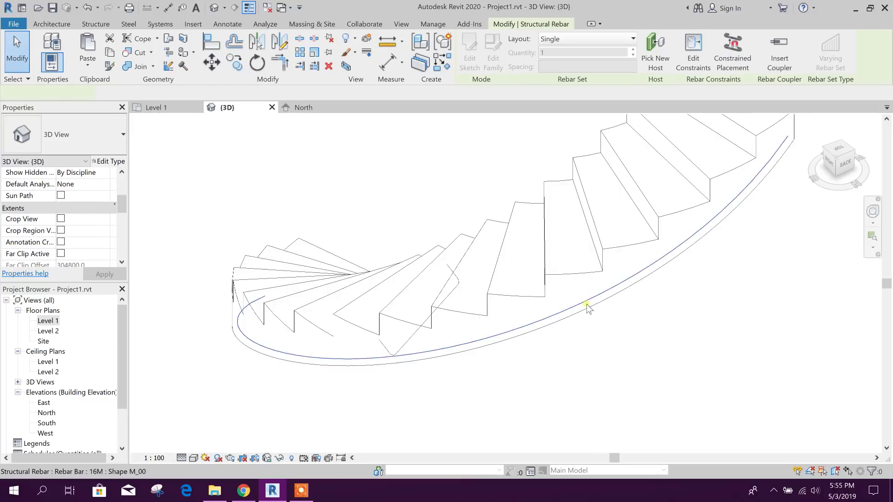
pyautogui.click(604, 40)
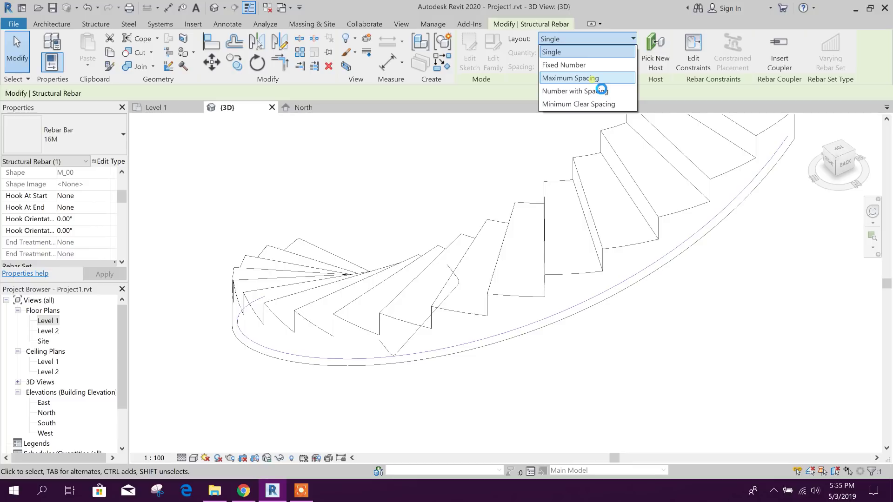
pyautogui.click(593, 78)
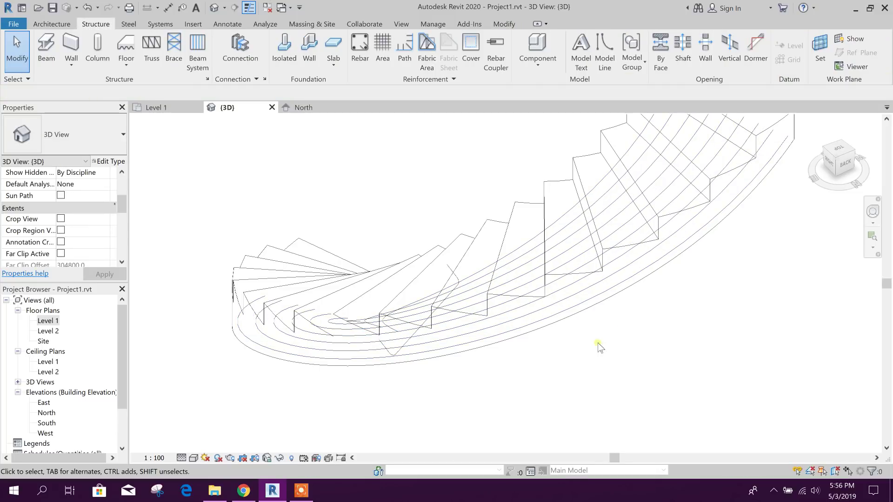
pyautogui.moveTo(598, 342)
pyautogui.keyDown('shift'); pyautogui.mouseDown(button='middle')
pyautogui.moveTo(648, 359)
pyautogui.moveTo(568, 360)
pyautogui.moveTo(545, 342)
pyautogui.mouseUp(button='middle'); pyautogui.keyUp('shift')
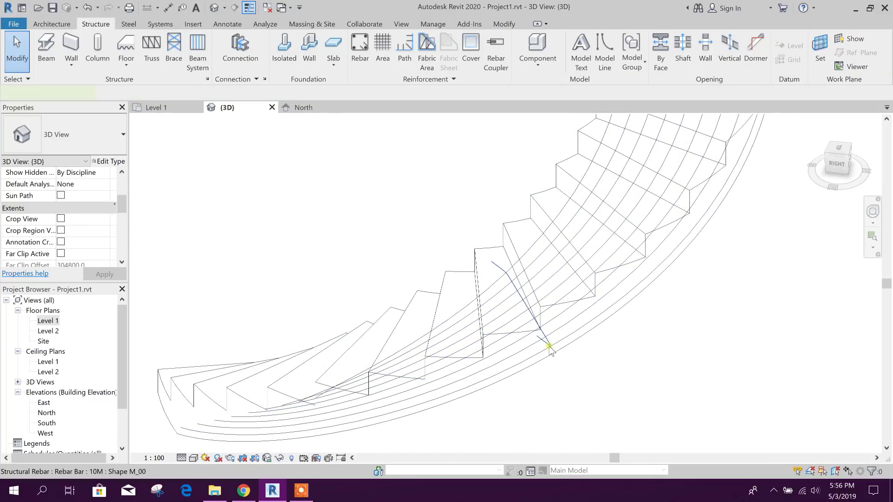
# - Lay out the hooked 10M tie as a 100 mm Maximum Spacing set, then deselect it
pyautogui.click(550, 349)
pyautogui.click(590, 39)
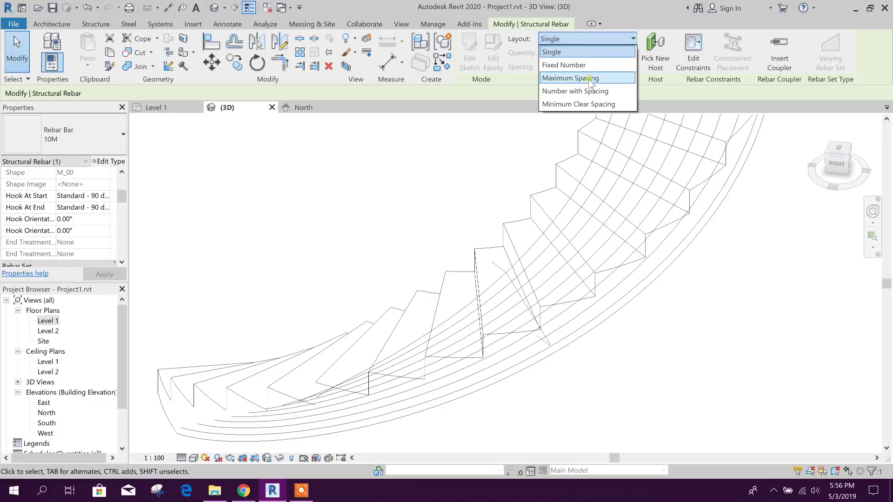
pyautogui.click(584, 79)
pyautogui.click(580, 67)
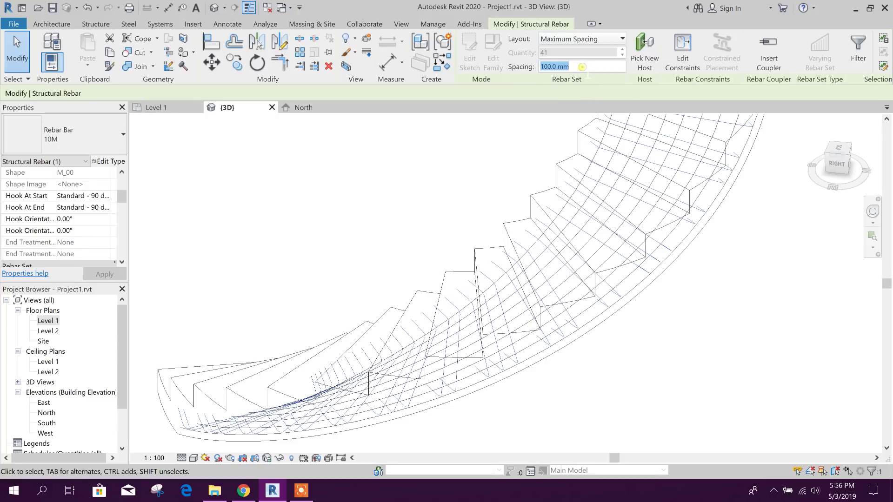
pyautogui.click(728, 317)
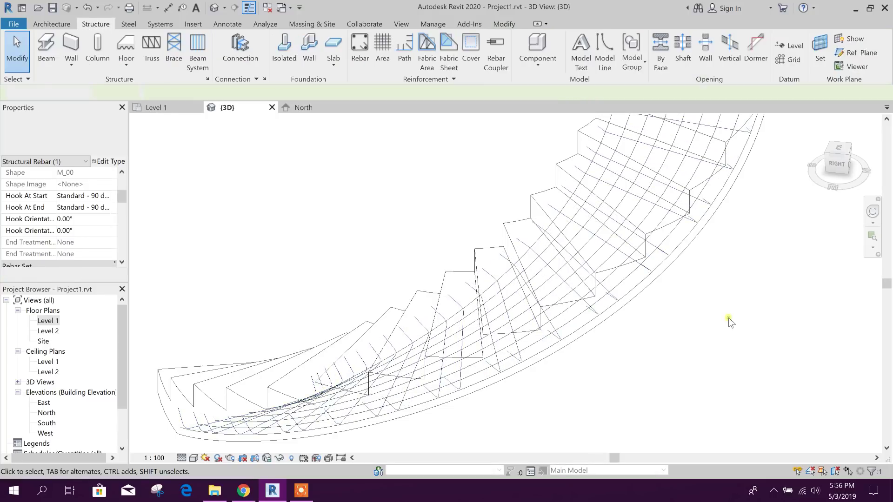
pyautogui.scroll(-2, 682, 306)
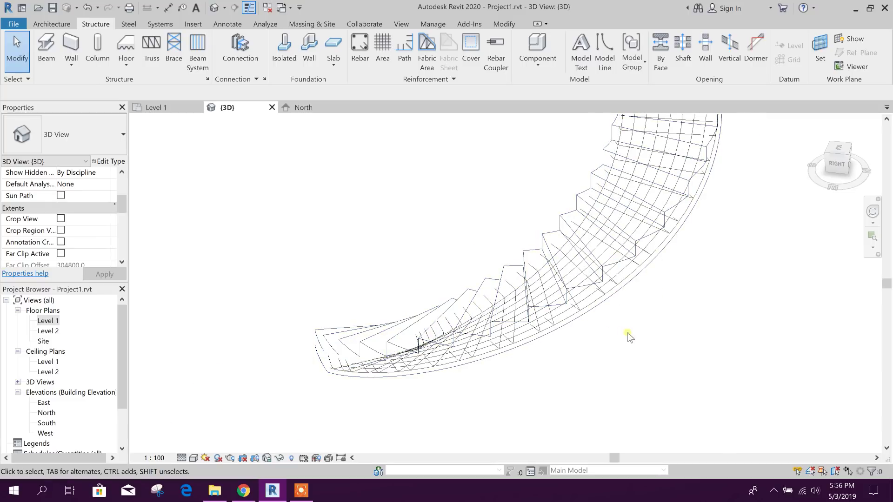
# - Orbit to an overhead view of the stair and window-select all its rebar
pyautogui.keyDown('shift'); pyautogui.moveTo(627, 333); pyautogui.dragTo(416, 335, button='middle'); pyautogui.keyUp('shift')
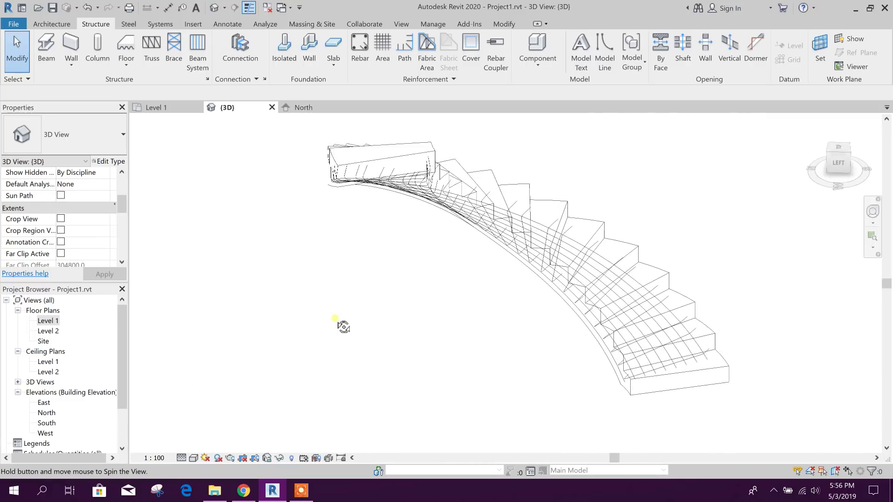
pyautogui.moveTo(415, 336)
pyautogui.keyDown('shift'); pyautogui.mouseDown(button='middle')
pyautogui.moveTo(637, 290)
pyautogui.moveTo(656, 342)
pyautogui.moveTo(631, 365)
pyautogui.moveTo(711, 349)
pyautogui.moveTo(570, 334)
pyautogui.moveTo(506, 316)
pyautogui.moveTo(414, 319)
pyautogui.moveTo(581, 327)
pyautogui.moveTo(580, 371)
pyautogui.moveTo(658, 354)
pyautogui.moveTo(502, 406)
pyautogui.moveTo(620, 377)
pyautogui.moveTo(534, 395)
pyautogui.moveTo(598, 305)
pyautogui.moveTo(605, 335)
pyautogui.moveTo(619, 332)
pyautogui.moveTo(610, 372)
pyautogui.moveTo(628, 223)
pyautogui.mouseUp(button='middle'); pyautogui.keyUp('shift')
pyautogui.scroll(2, 500, 403)
pyautogui.scroll(-3, 648, 334)
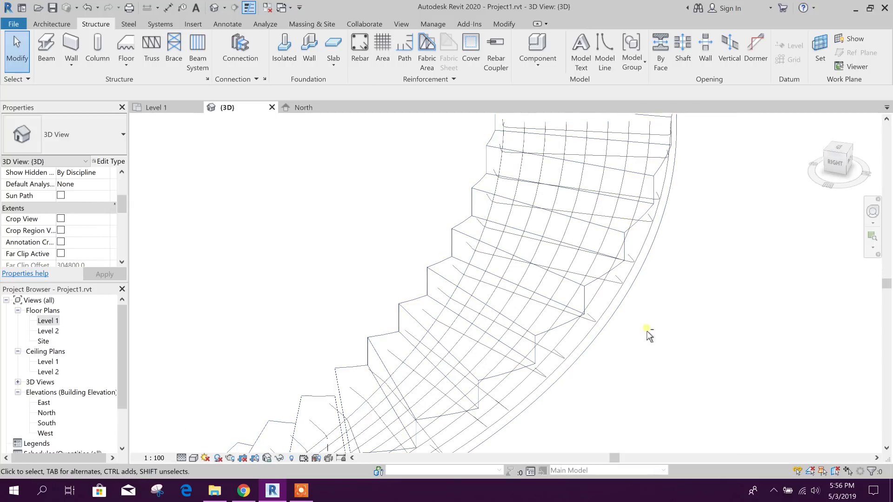
pyautogui.moveTo(648, 335)
pyautogui.keyDown('shift'); pyautogui.mouseDown(button='middle')
pyautogui.moveTo(534, 370)
pyautogui.moveTo(619, 351)
pyautogui.moveTo(668, 277)
pyautogui.moveTo(528, 374)
pyautogui.moveTo(537, 351)
pyautogui.moveTo(524, 277)
pyautogui.moveTo(370, 393)
pyautogui.moveTo(544, 360)
pyautogui.moveTo(239, 432)
pyautogui.mouseUp(button='middle'); pyautogui.keyUp('shift')
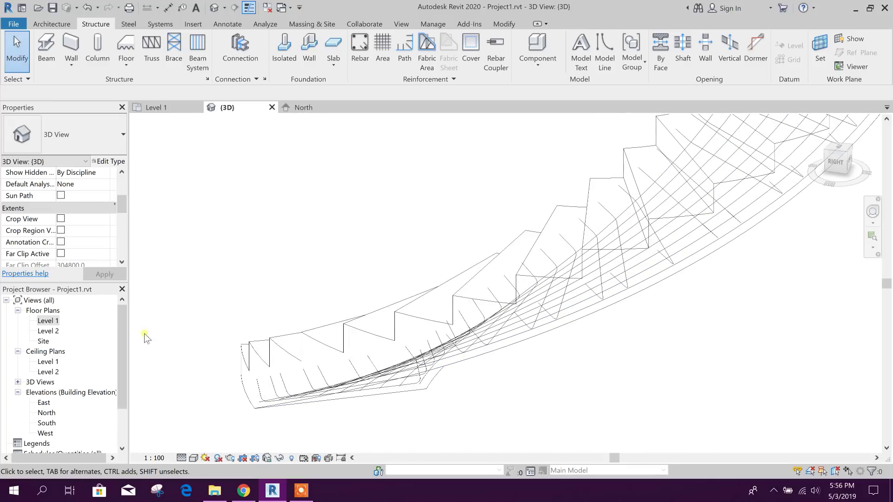
pyautogui.moveTo(145, 338)
pyautogui.keyDown('shift'); pyautogui.mouseDown(button='middle')
pyautogui.moveTo(314, 363)
pyautogui.moveTo(367, 412)
pyautogui.moveTo(322, 350)
pyautogui.mouseUp(button='middle'); pyautogui.keyUp('shift')
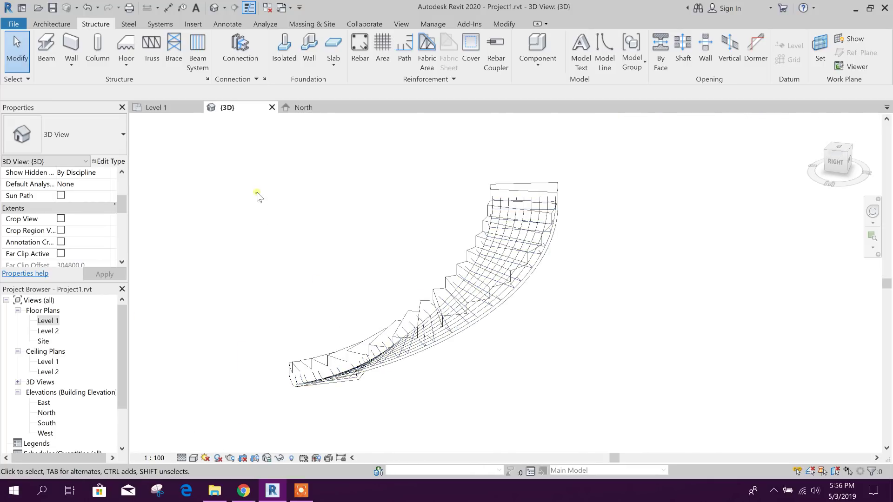
pyautogui.moveTo(257, 196); pyautogui.dragTo(643, 448)
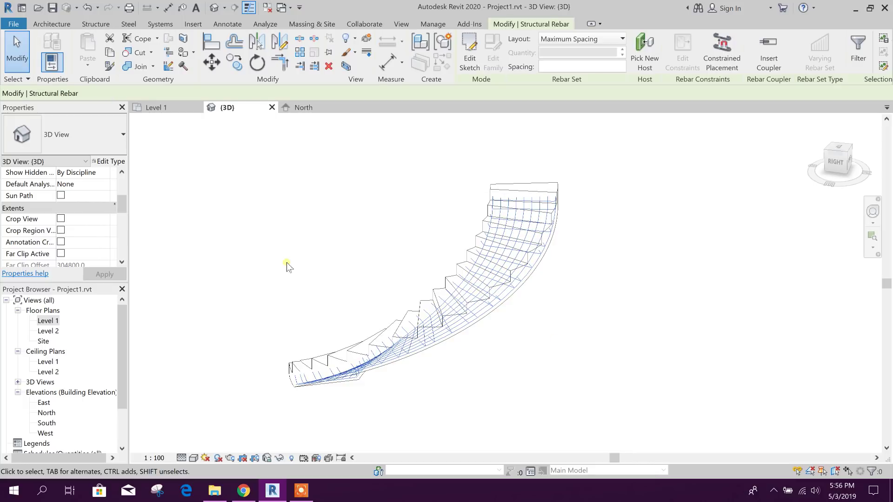
# - Set both rebar sets to View unobscured and View as solid in the {3D} view
pyautogui.moveTo(200, 156)
pyautogui.mouseDown()
pyautogui.moveTo(563, 349)
pyautogui.moveTo(651, 421)
pyautogui.mouseUp()
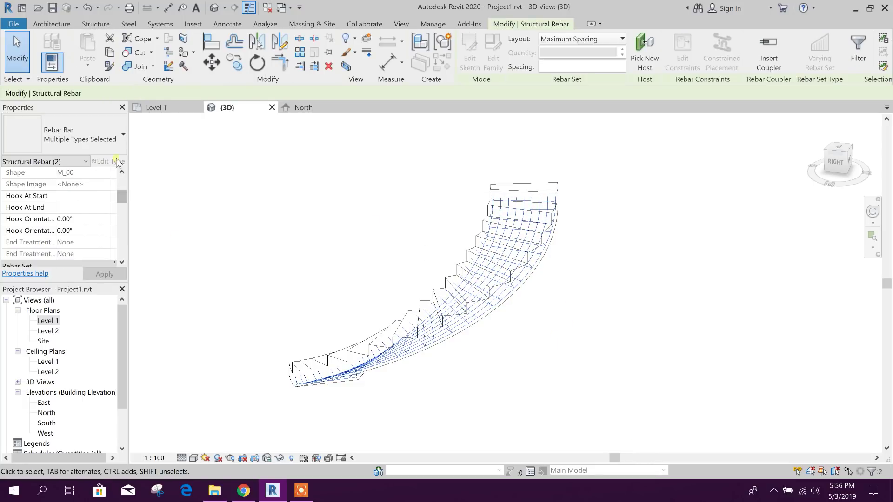
pyautogui.moveTo(121, 193); pyautogui.dragTo(119, 217)
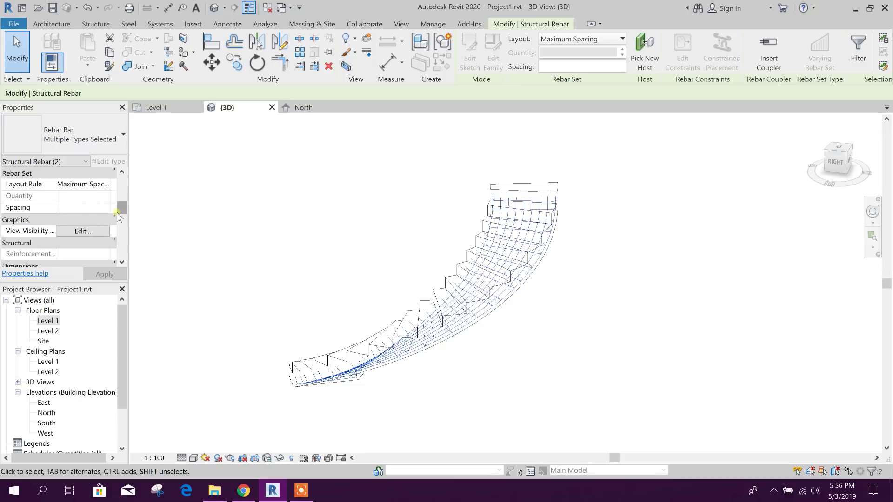
pyautogui.click(102, 233)
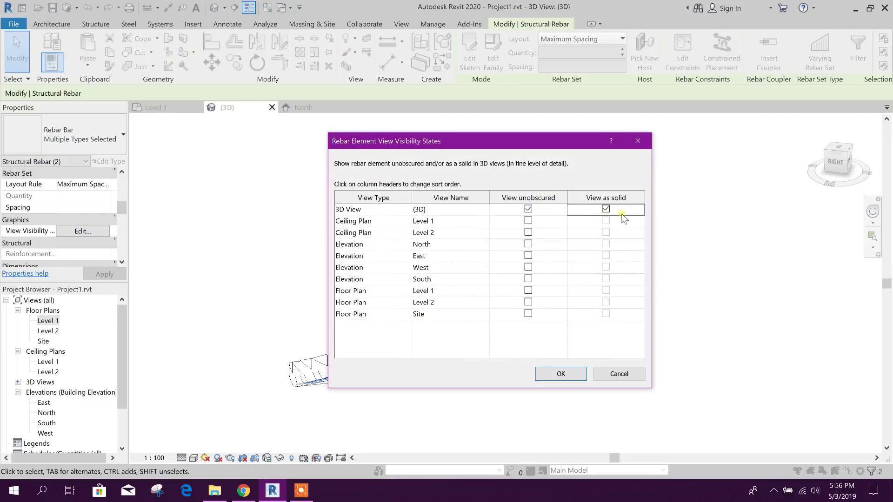
pyautogui.click(561, 374)
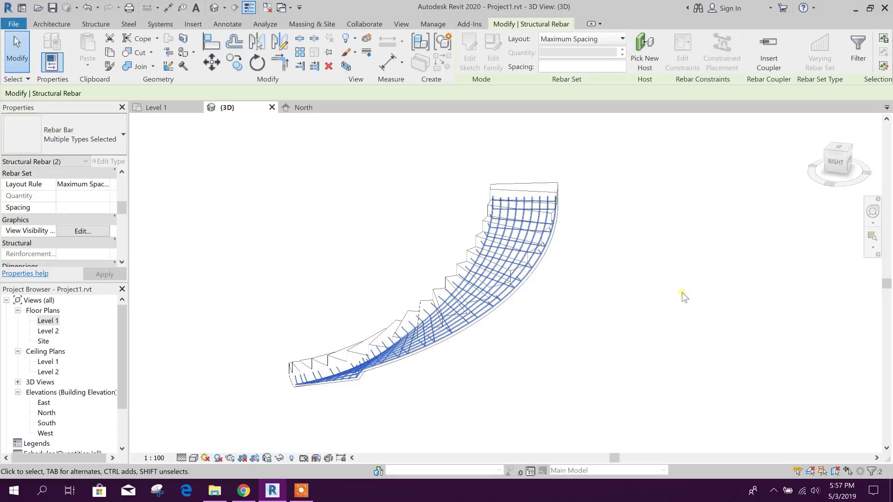
pyautogui.click(587, 295)
pyautogui.scroll(-2, 577, 309)
pyautogui.moveTo(577, 309); pyautogui.dragTo(579, 307, button='middle')
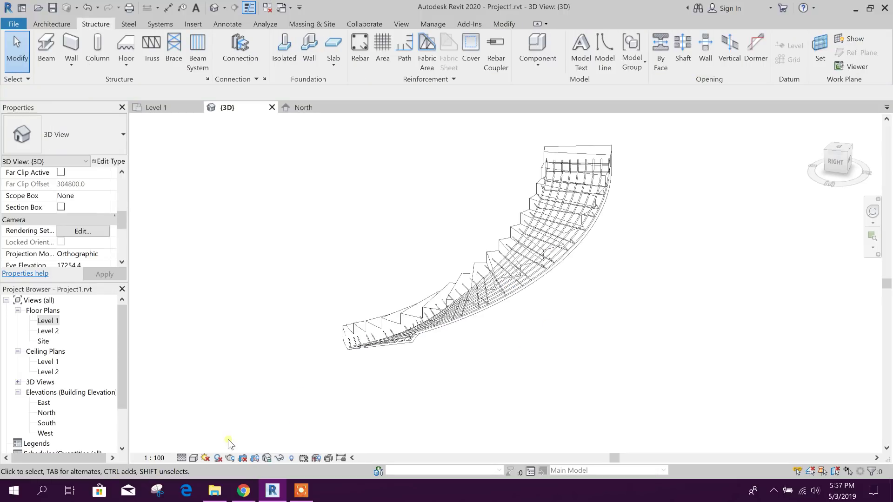
# - Set the 3D view's detail level to Fine and frame the whole stair
pyautogui.click(182, 459)
pyautogui.click(194, 448)
pyautogui.scroll(2, 456, 398)
pyautogui.scroll(2, 558, 239)
pyautogui.moveTo(667, 336); pyautogui.dragTo(685, 265, button='middle')
pyautogui.scroll(-2, 686, 265)
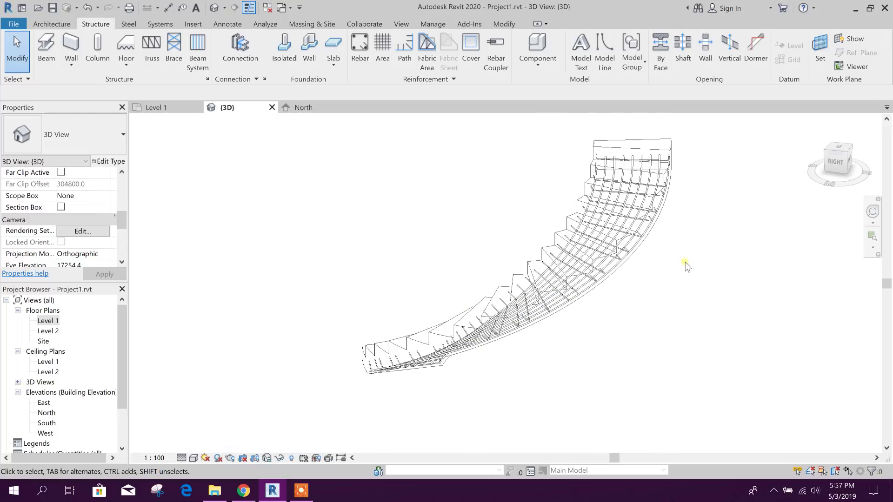
pyautogui.moveTo(679, 302)
pyautogui.keyDown('shift'); pyautogui.mouseDown(button='middle')
pyautogui.moveTo(538, 313)
pyautogui.moveTo(464, 295)
pyautogui.moveTo(697, 345)
pyautogui.moveTo(640, 345)
pyautogui.mouseUp(button='middle'); pyautogui.keyUp('shift')
pyautogui.scroll(2, 640, 344)
pyautogui.scroll(2, 663, 313)
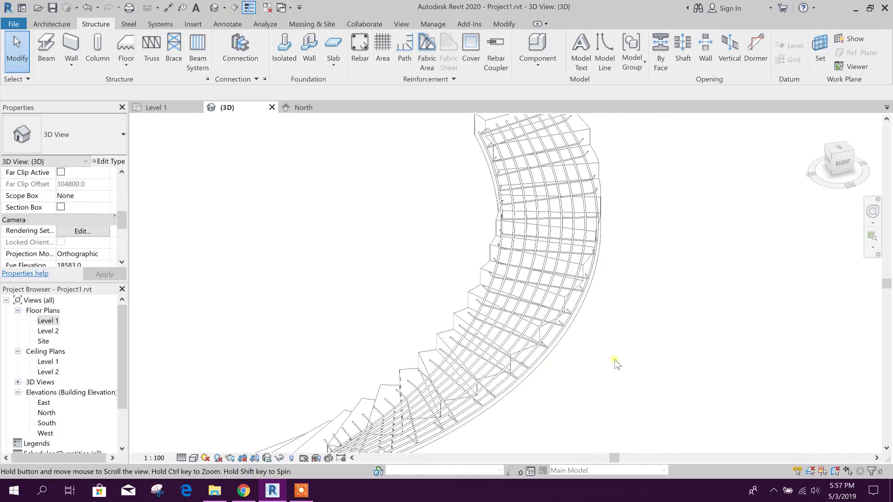
pyautogui.moveTo(612, 368); pyautogui.dragTo(640, 323, button='middle')
pyautogui.scroll(-1, 640, 321)
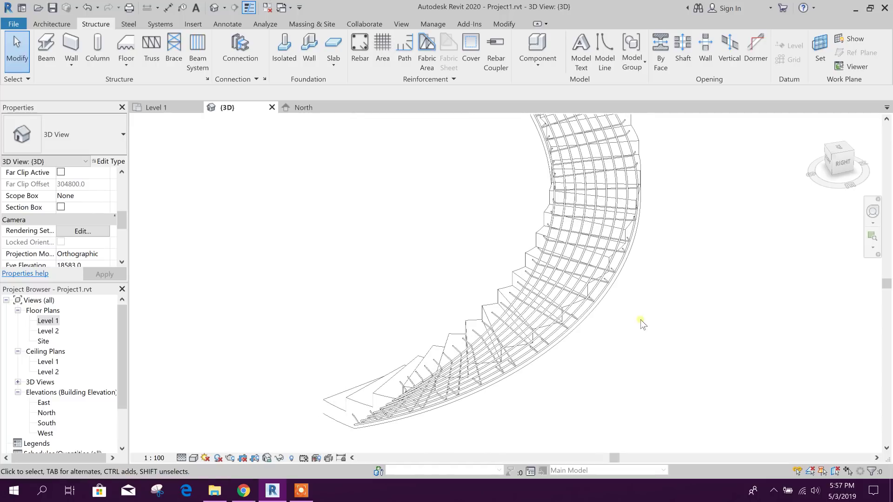
# - Switch the visual style to Shaded and open a curved rebar set's 16M type properties
pyautogui.click(194, 459)
pyautogui.click(209, 418)
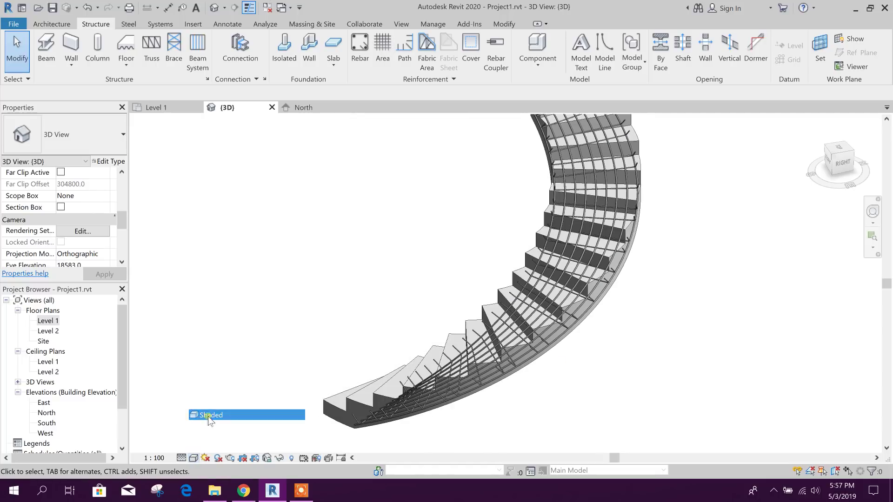
pyautogui.scroll(3, 594, 363)
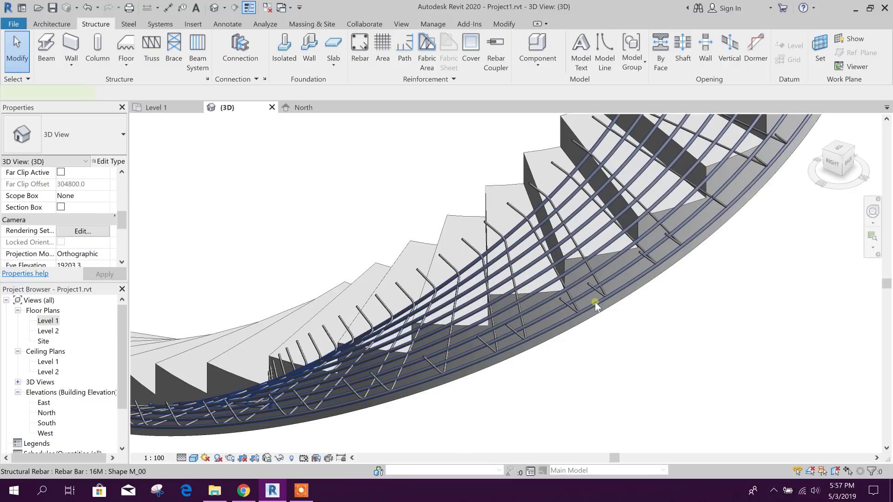
pyautogui.click(593, 307)
pyautogui.click(110, 161)
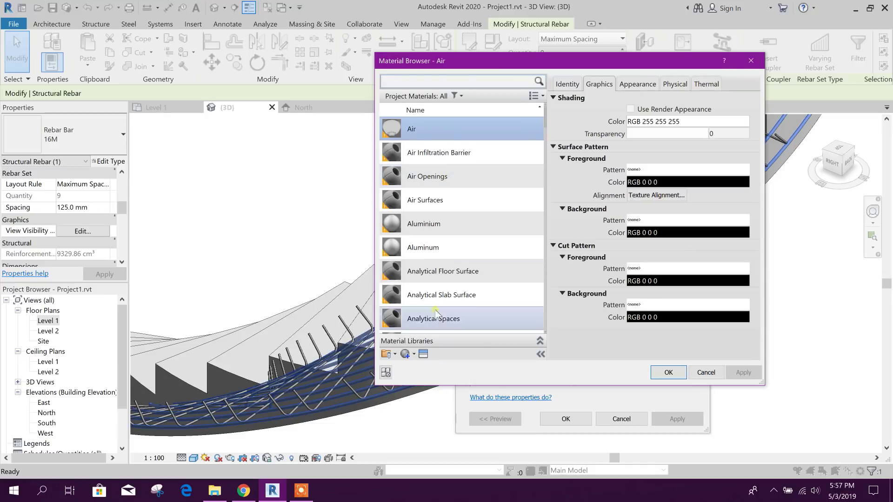
pyautogui.scroll(-1, 435, 312)
# - Add a new default material to the Material Browser and rename it to 16mBar
pyautogui.click(414, 354)
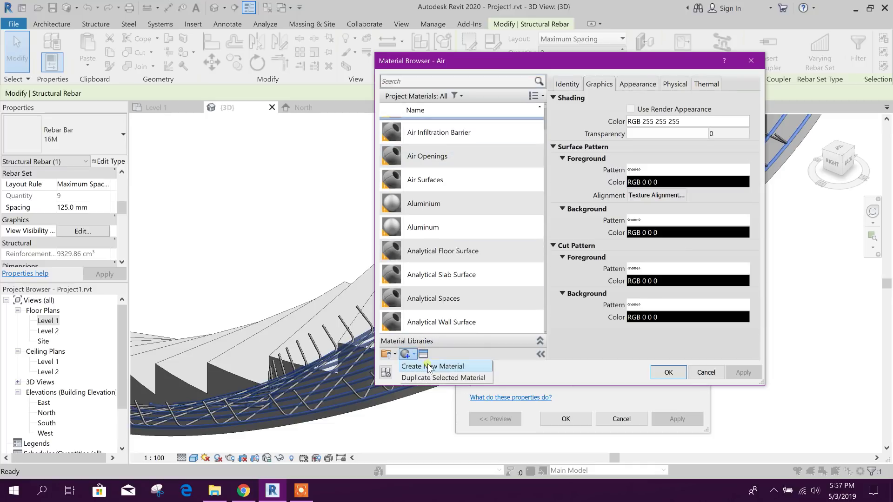
pyautogui.rightClick(433, 229)
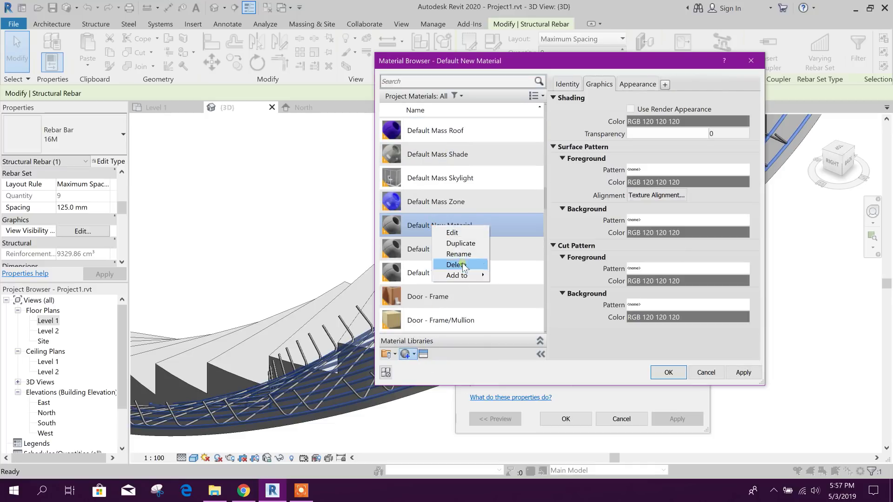
pyautogui.click(464, 256)
pyautogui.write('16mBar')
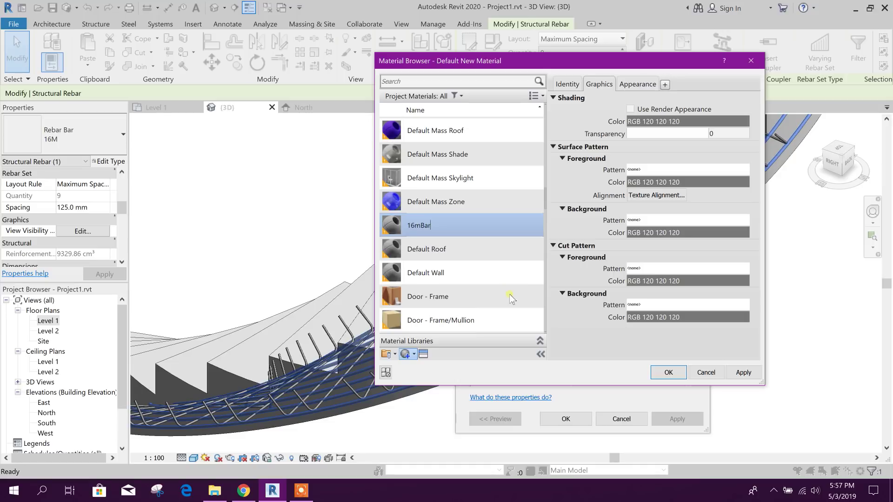
# - Assign the red enamel Glossy paint asset as the 16mBar appearance
pyautogui.click(424, 354)
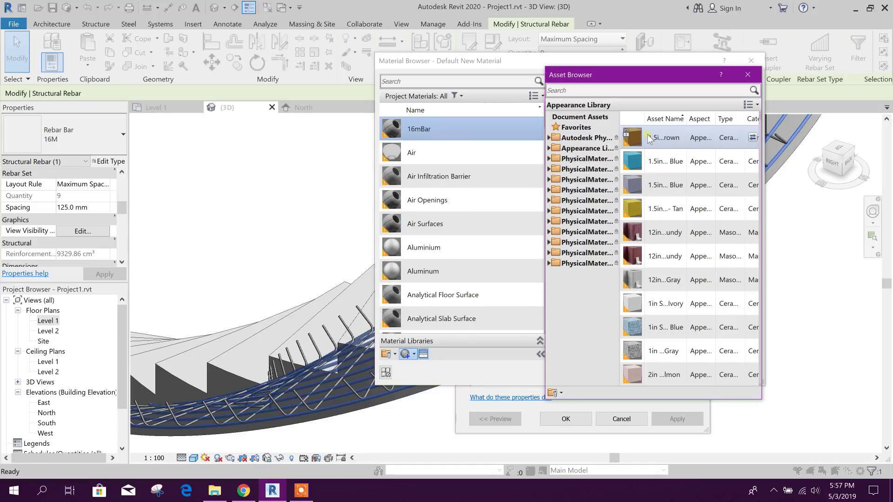
pyautogui.click(591, 91)
pyautogui.write('red')
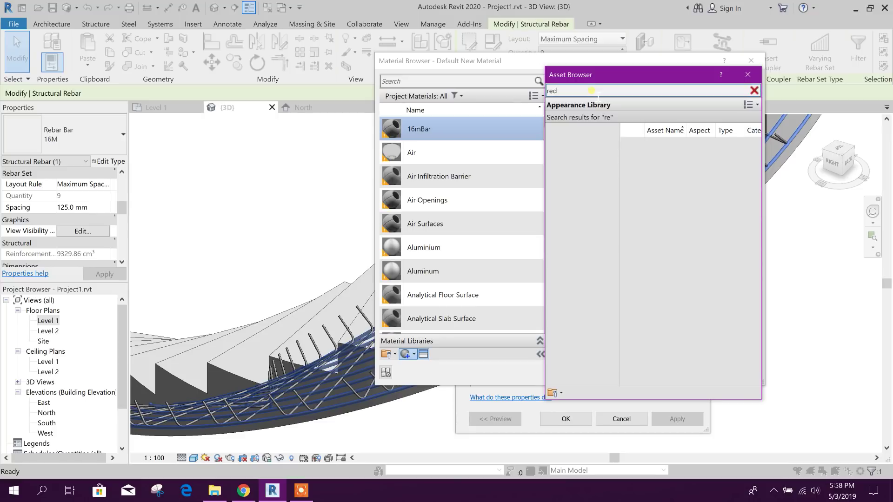
pyautogui.scroll(-1, 572, 261)
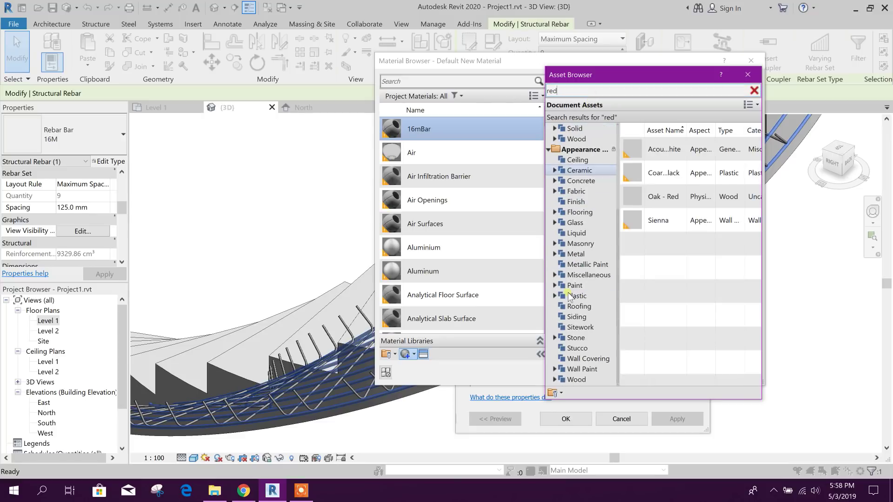
pyautogui.click(556, 285)
pyautogui.click(582, 296)
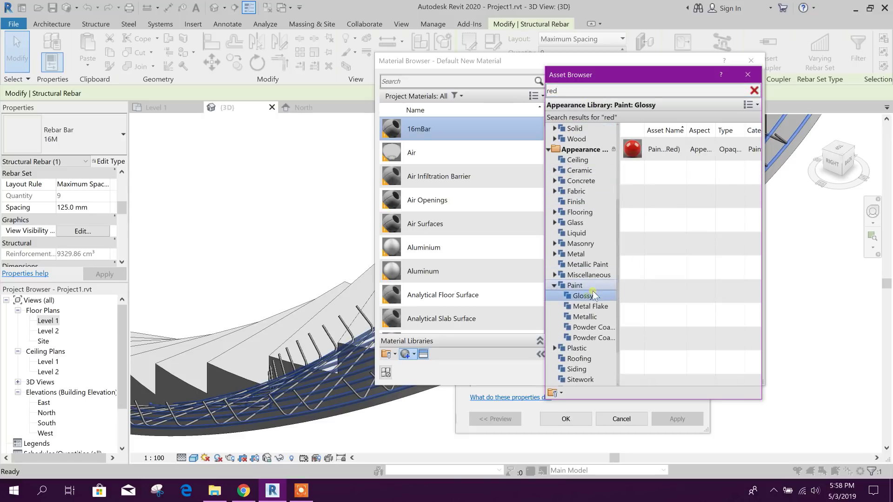
pyautogui.doubleClick(637, 155)
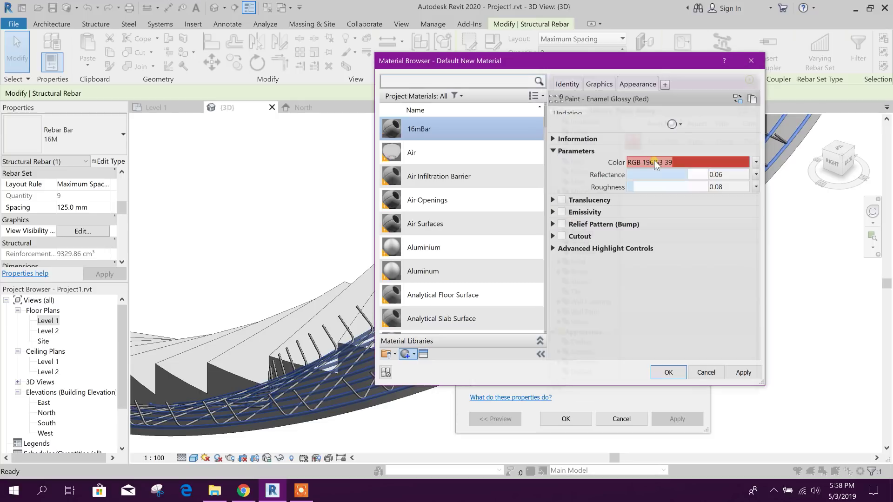
# - Make shading use the render appearance and set the appearance colour to pure red
pyautogui.click(599, 84)
pyautogui.click(631, 109)
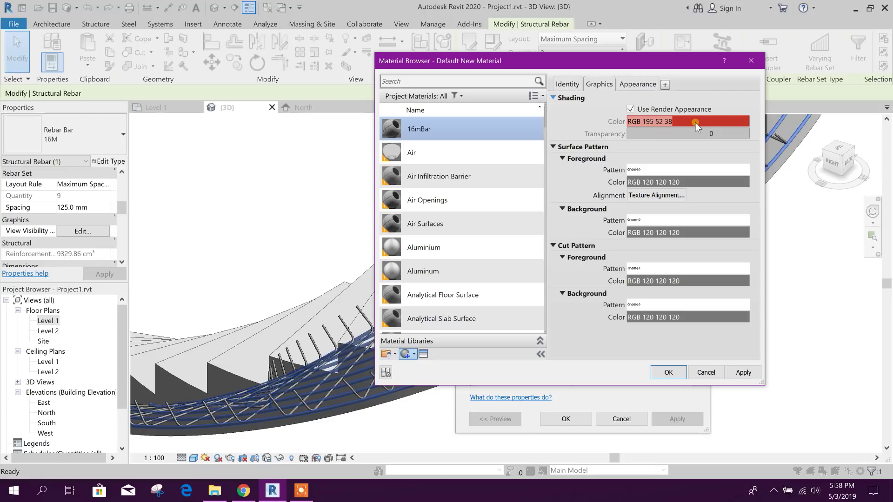
pyautogui.click(637, 84)
pyautogui.click(670, 163)
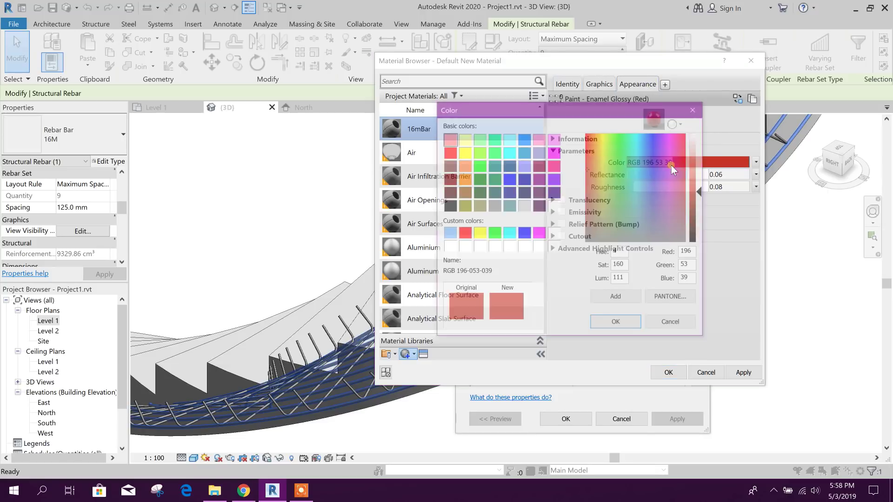
pyautogui.click(448, 151)
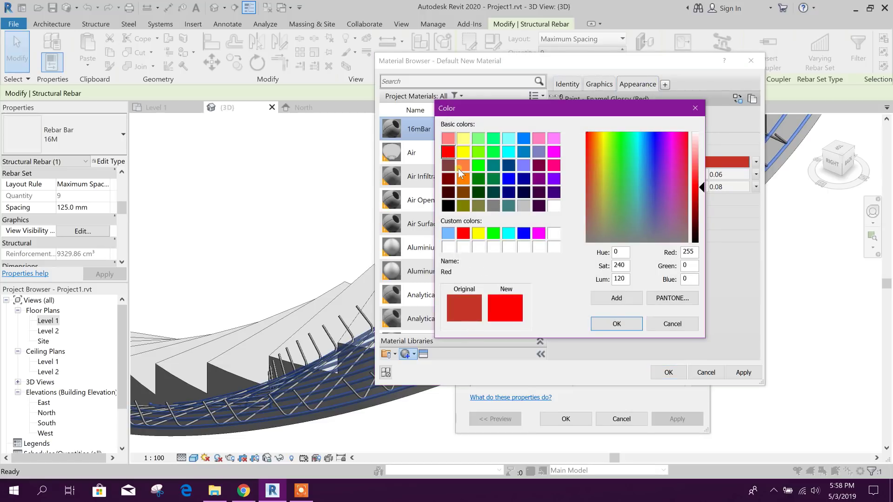
pyautogui.click(616, 324)
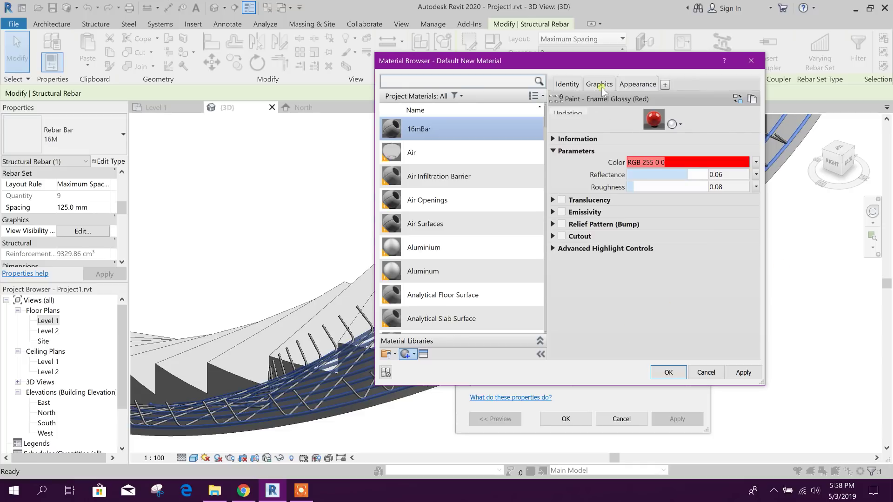
# - Set the surface pattern foreground and background colours to red
pyautogui.click(601, 87)
pyautogui.click(664, 181)
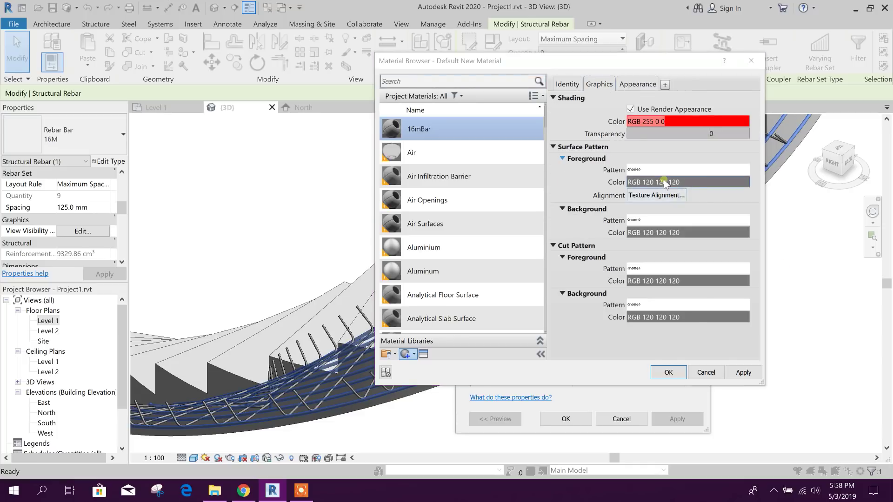
pyautogui.click(448, 151)
pyautogui.click(616, 325)
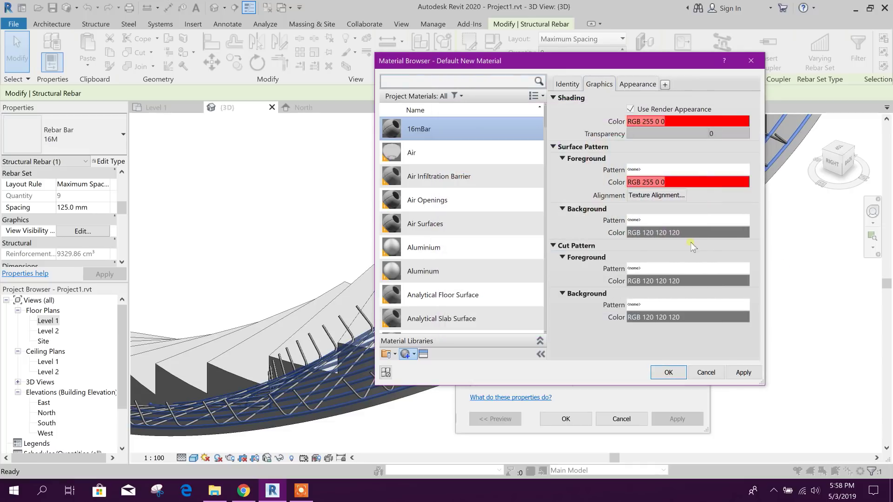
pyautogui.click(687, 232)
pyautogui.click(448, 151)
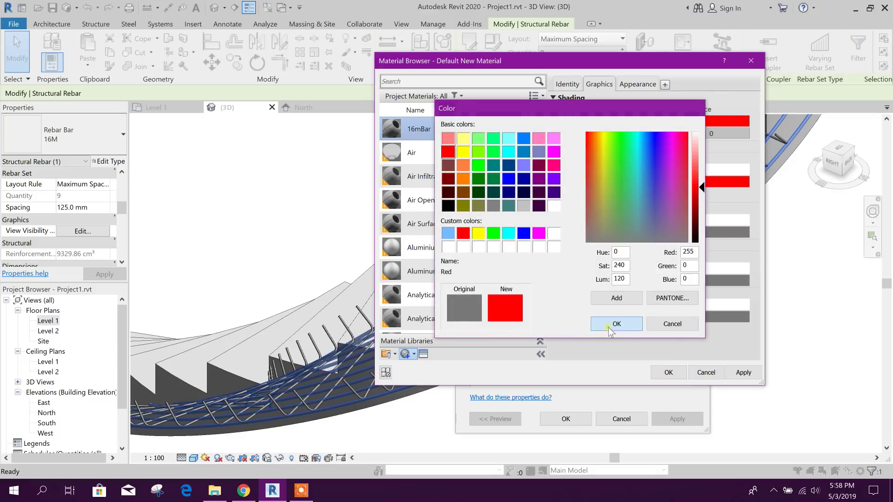
pyautogui.click(609, 324)
# - Set the cut pattern foreground and background to red, then apply and accept the material
pyautogui.click(680, 281)
pyautogui.click(449, 152)
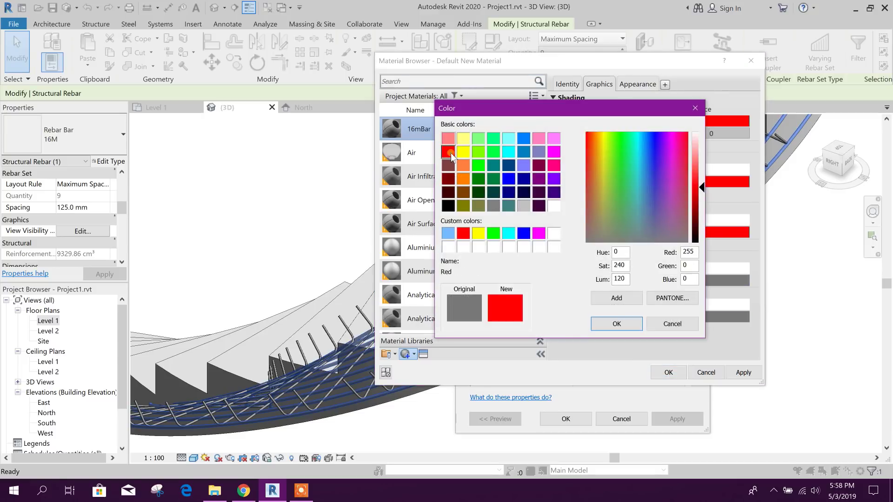
pyautogui.click(616, 324)
pyautogui.click(684, 316)
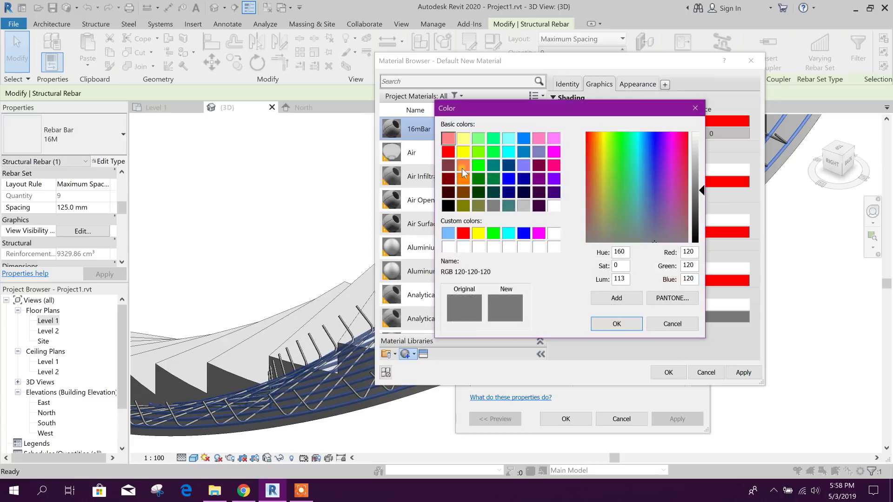
pyautogui.click(449, 151)
pyautogui.click(616, 323)
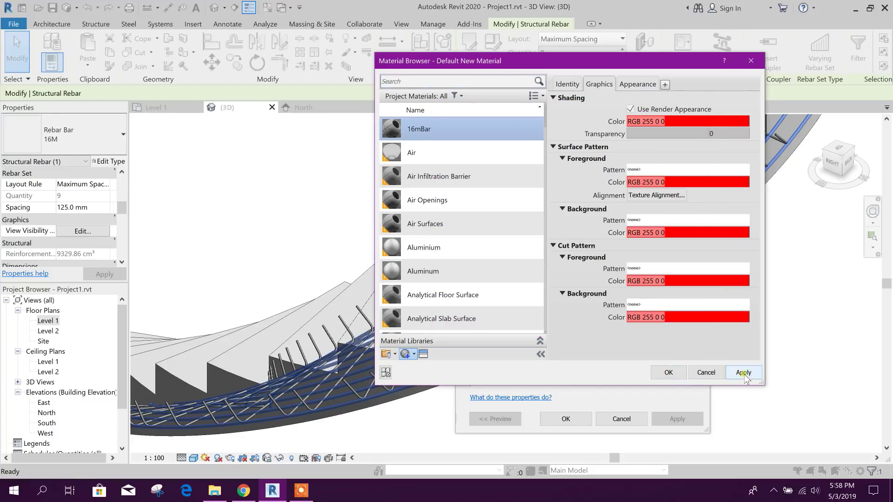
pyautogui.click(743, 373)
pyautogui.click(673, 373)
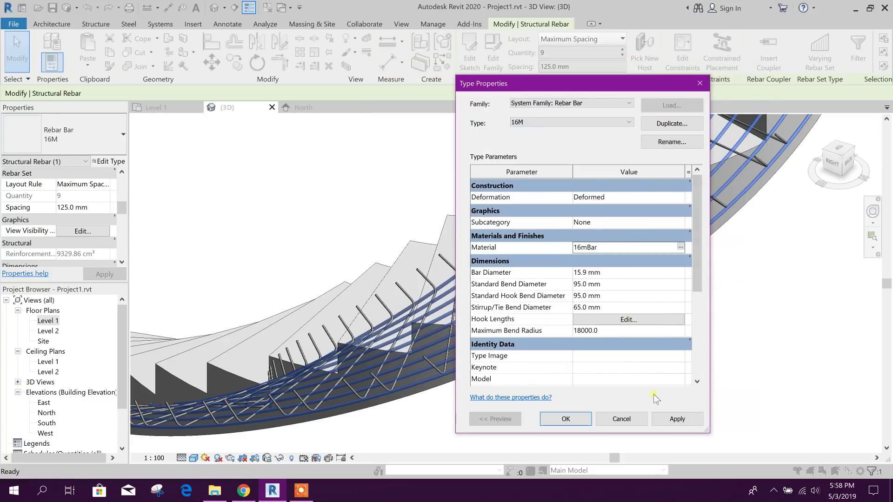
# - Close the bar Type Properties and orbit the stair to inspect the red curved rebar
pyautogui.click(674, 418)
pyautogui.click(584, 418)
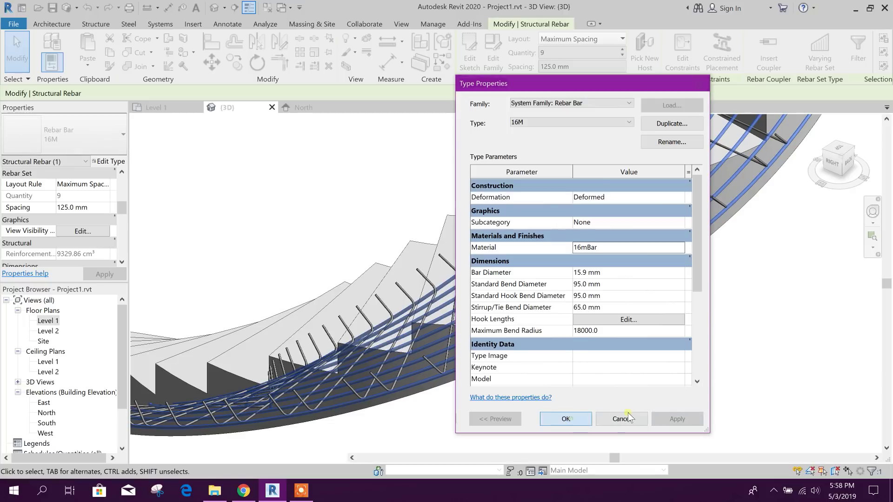
pyautogui.click(719, 351)
pyautogui.moveTo(719, 350)
pyautogui.keyDown('shift'); pyautogui.mouseDown(button='middle')
pyautogui.moveTo(674, 375)
pyautogui.moveTo(766, 223)
pyautogui.mouseUp(button='middle'); pyautogui.keyUp('shift')
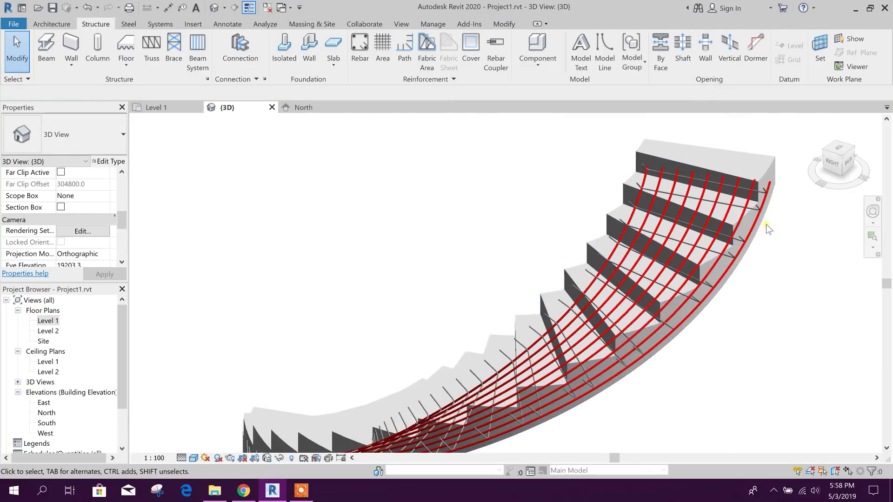
pyautogui.scroll(2, 766, 225)
pyautogui.scroll(1, 770, 207)
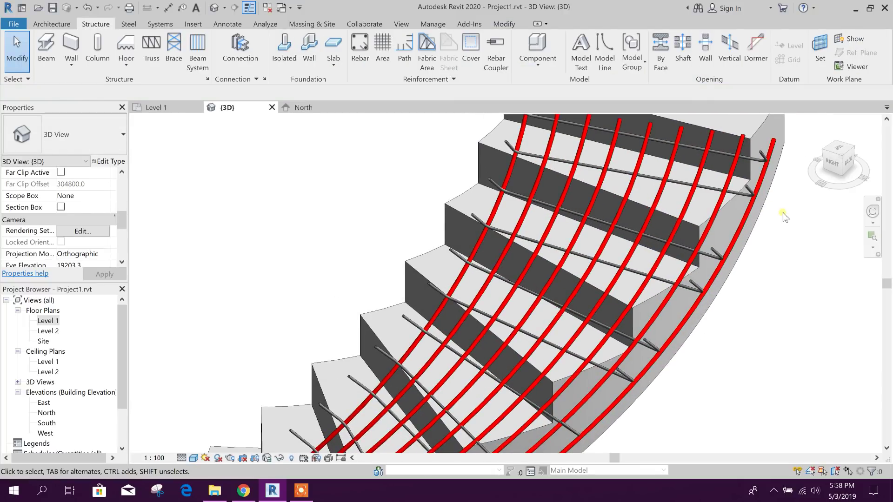
pyautogui.moveTo(785, 217)
pyautogui.keyDown('shift'); pyautogui.mouseDown(button='middle')
pyautogui.moveTo(779, 285)
pyautogui.moveTo(726, 275)
pyautogui.mouseUp(button='middle'); pyautogui.keyUp('shift')
pyautogui.scroll(1, 726, 274)
pyautogui.scroll(1, 729, 298)
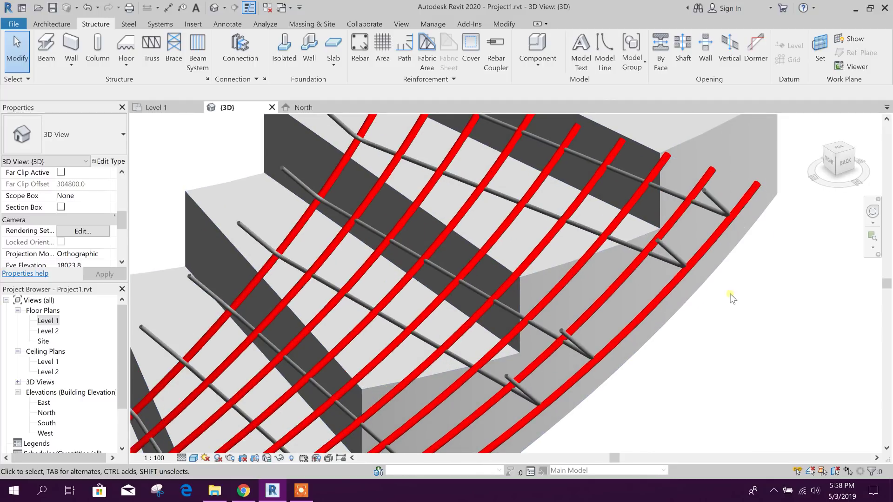
pyautogui.moveTo(730, 298); pyautogui.dragTo(748, 345, button='middle')
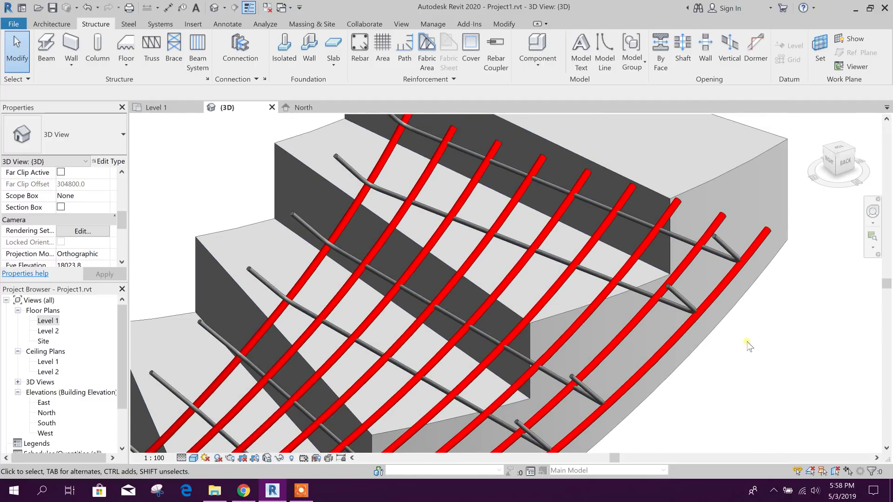
# - Select the curved rebar set and begin editing its constraints
pyautogui.click(732, 275)
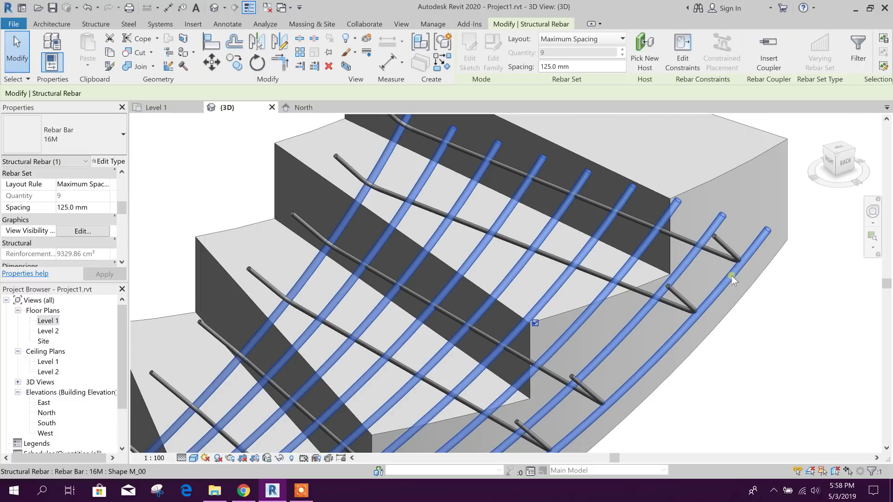
pyautogui.scroll(2, 575, 203)
pyautogui.scroll(-1, 559, 196)
pyautogui.scroll(-3, 658, 259)
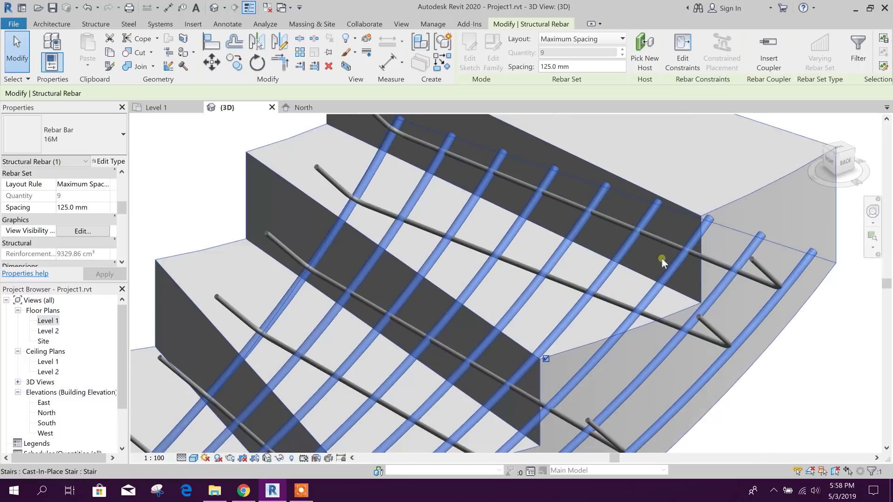
pyautogui.scroll(-2, 726, 288)
pyautogui.click(682, 52)
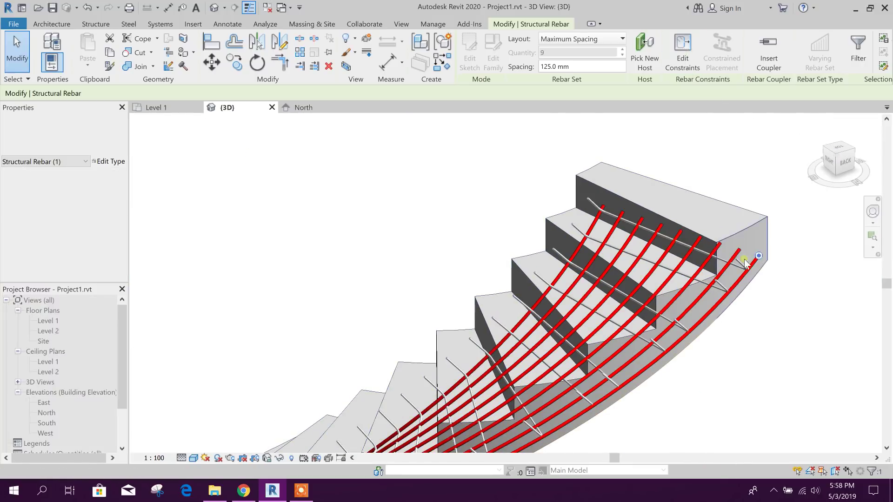
pyautogui.keyDown('shift'); pyautogui.moveTo(627, 279); pyautogui.dragTo(479, 326, button='middle'); pyautogui.keyUp('shift')
pyautogui.scroll(1, 455, 330)
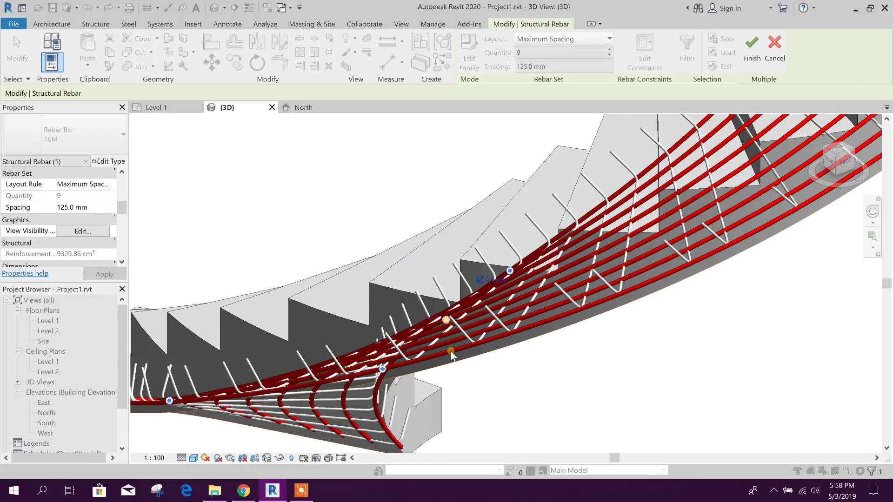
pyautogui.scroll(1, 451, 351)
# - Adjust the offsets on two bar end handles, applying -10 to the first
pyautogui.click(445, 312)
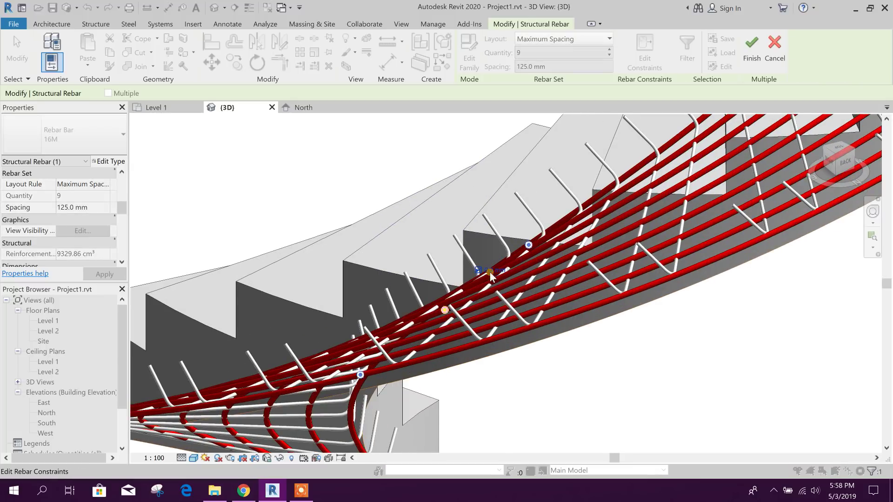
pyautogui.click(491, 272)
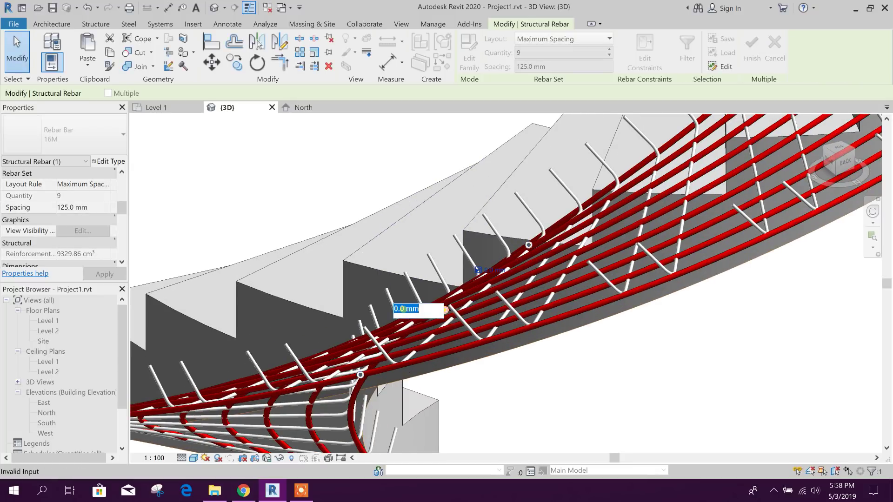
pyautogui.press('BackSpace')
pyautogui.press('Return')
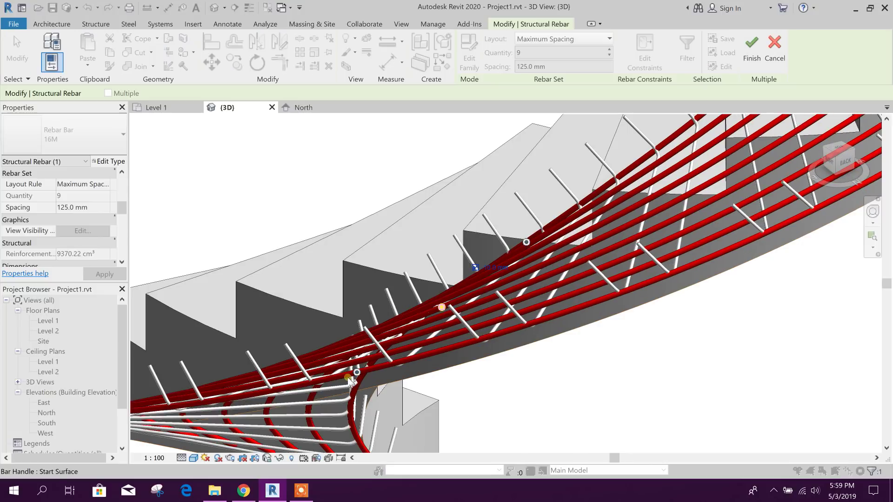
pyautogui.click(388, 351)
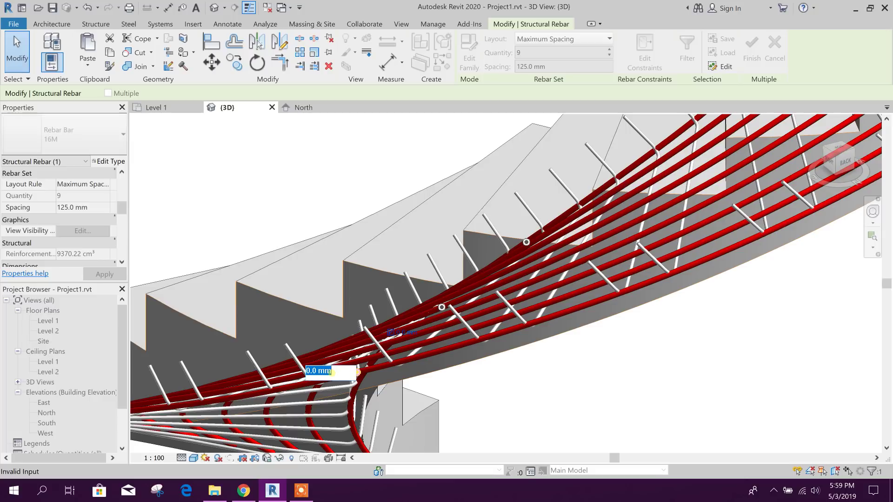
pyautogui.press('BackSpace')
pyautogui.press('Return')
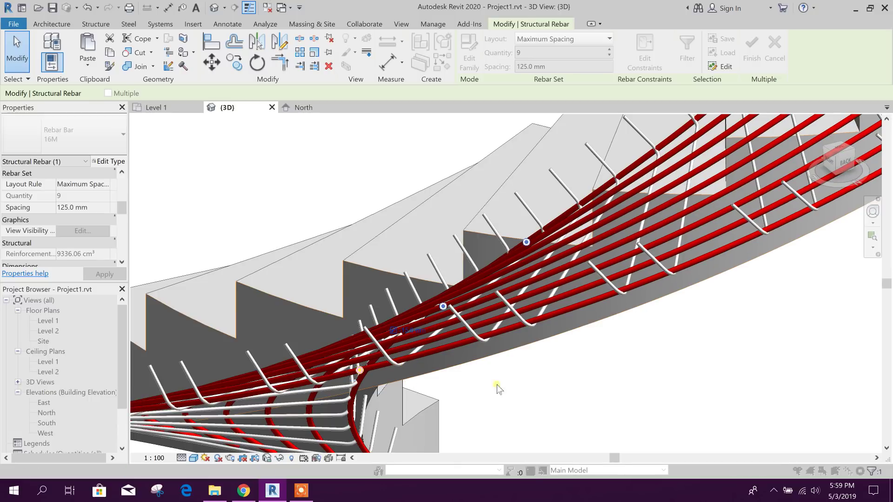
# - Offset the rebar set's end handle by -15 mm and finish constraint editing
pyautogui.click(526, 242)
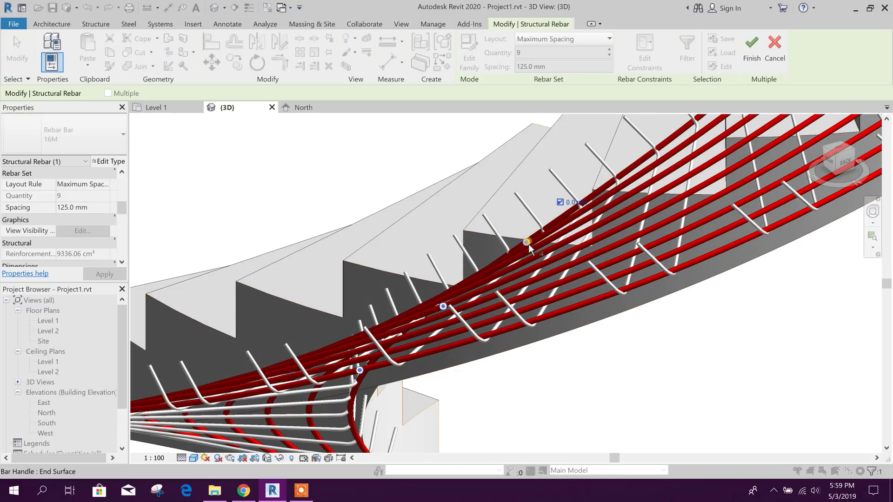
pyautogui.click(575, 200)
pyautogui.press('BackSpace')
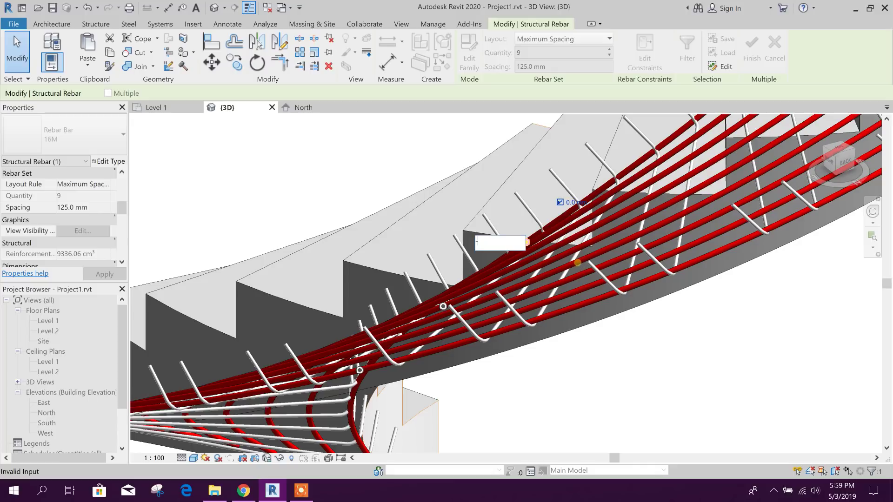
pyautogui.write('-15')
pyautogui.press('Return')
pyautogui.scroll(-3, 607, 359)
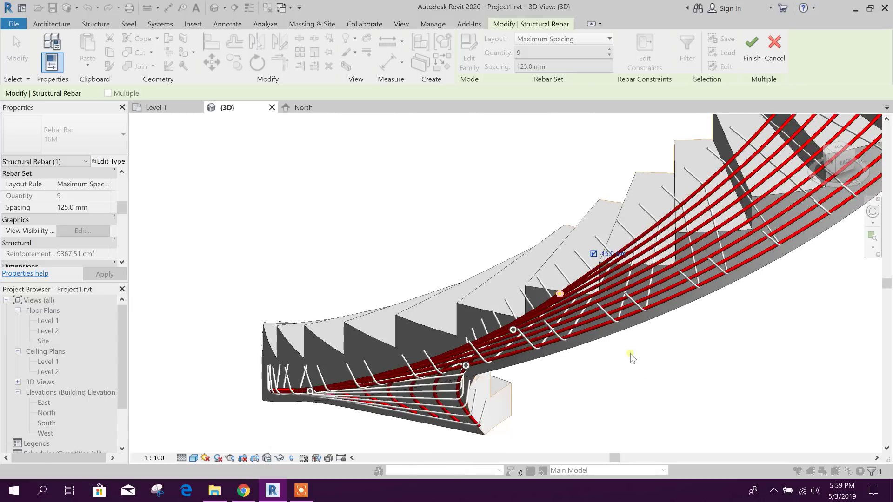
pyautogui.click(753, 64)
# - Select the 10M tie set, browse its type's Material, and start adding a new material
pyautogui.press('Escape')
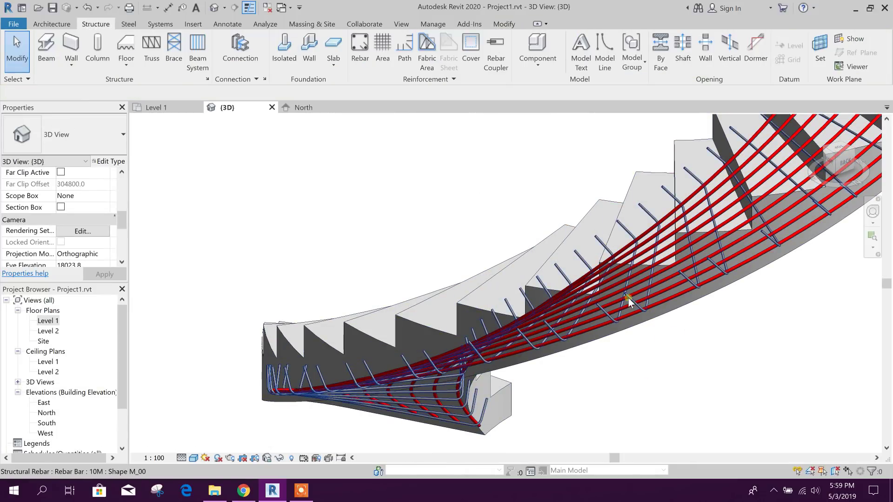
pyautogui.click(629, 298)
pyautogui.moveTo(684, 384)
pyautogui.keyDown('shift'); pyautogui.mouseDown(button='middle')
pyautogui.moveTo(722, 384)
pyautogui.moveTo(582, 379)
pyautogui.moveTo(705, 381)
pyautogui.moveTo(711, 336)
pyautogui.mouseUp(button='middle'); pyautogui.keyUp('shift')
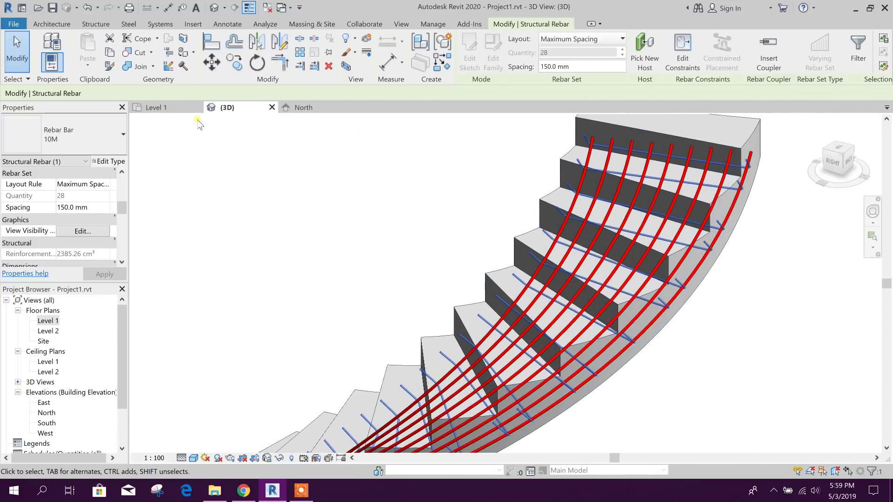
pyautogui.click(110, 161)
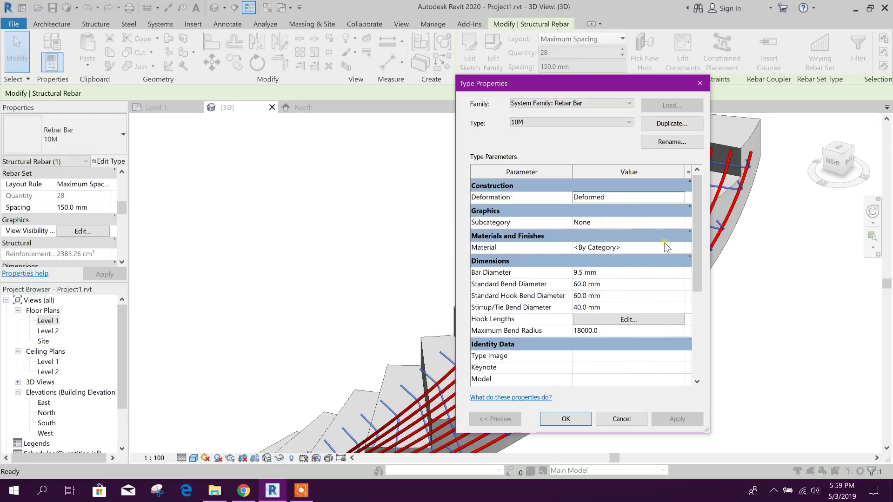
pyautogui.click(666, 248)
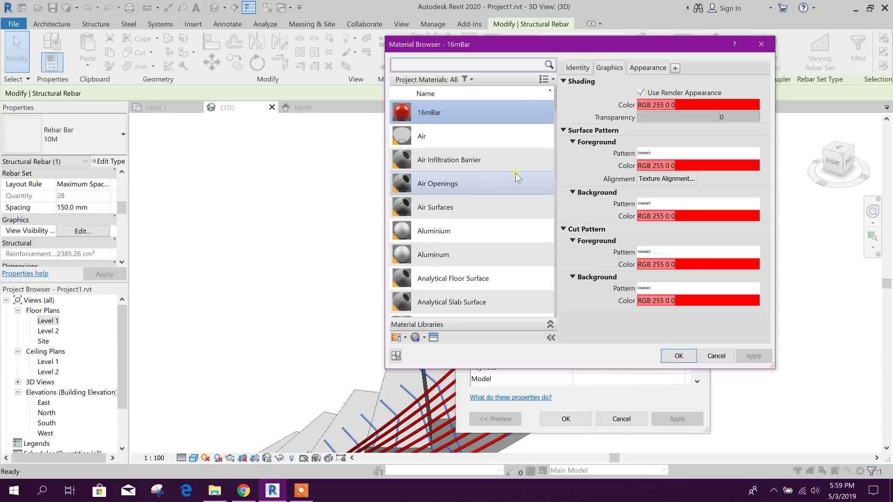
pyautogui.scroll(-2, 496, 188)
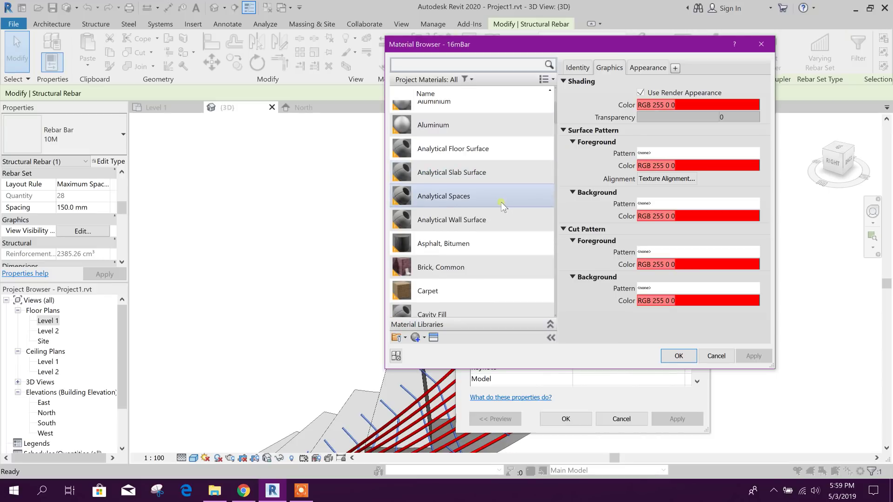
pyautogui.scroll(1, 498, 195)
pyautogui.scroll(1, 501, 205)
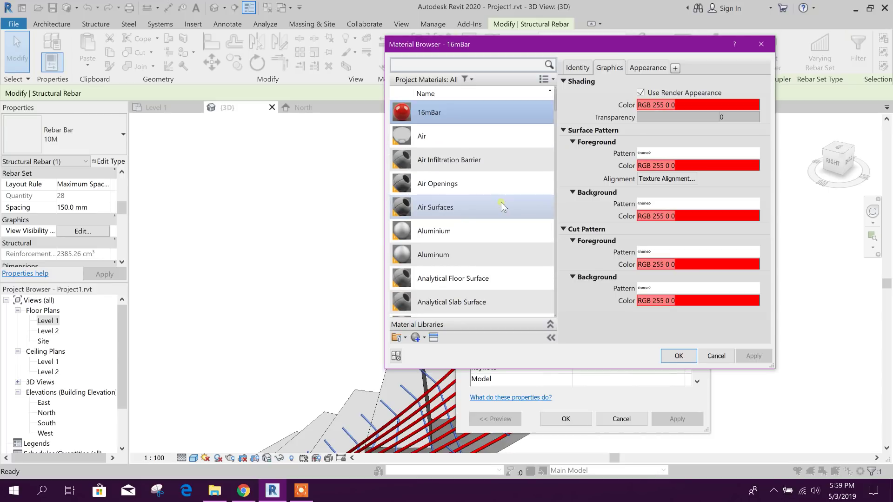
pyautogui.scroll(-2, 511, 230)
pyautogui.scroll(2, 513, 246)
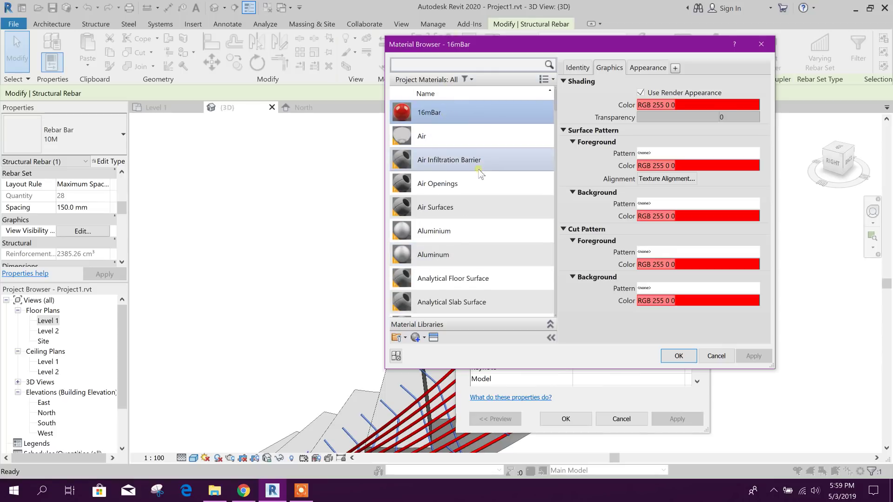
pyautogui.scroll(-1, 481, 300)
pyautogui.click(421, 339)
# - Create a blank material, rename it 10mBar, and open the appearance asset library
pyautogui.click(442, 349)
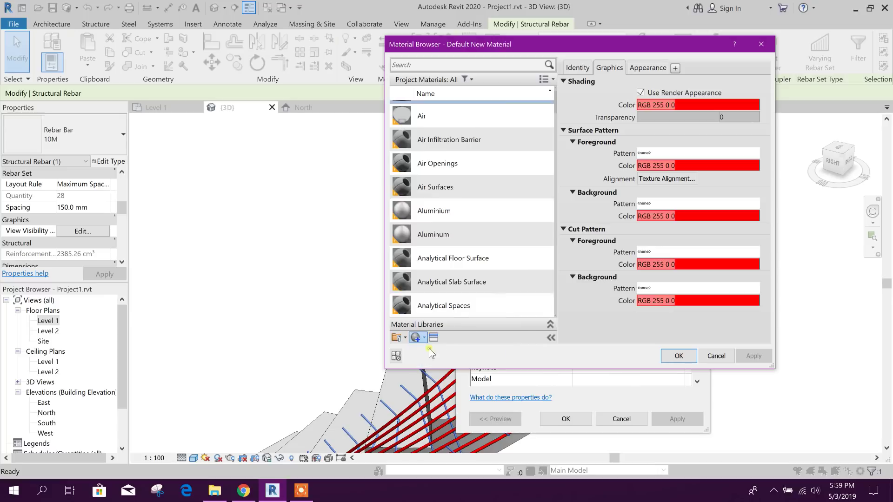
pyautogui.rightClick(470, 216)
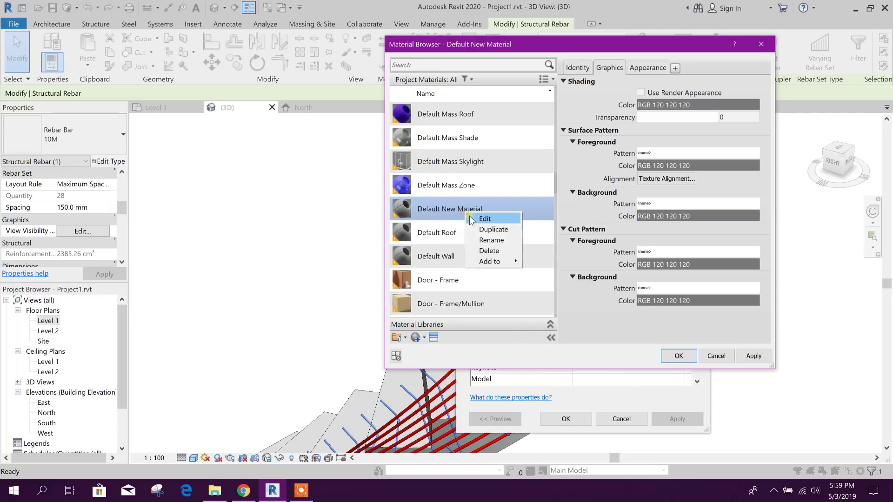
pyautogui.click(491, 240)
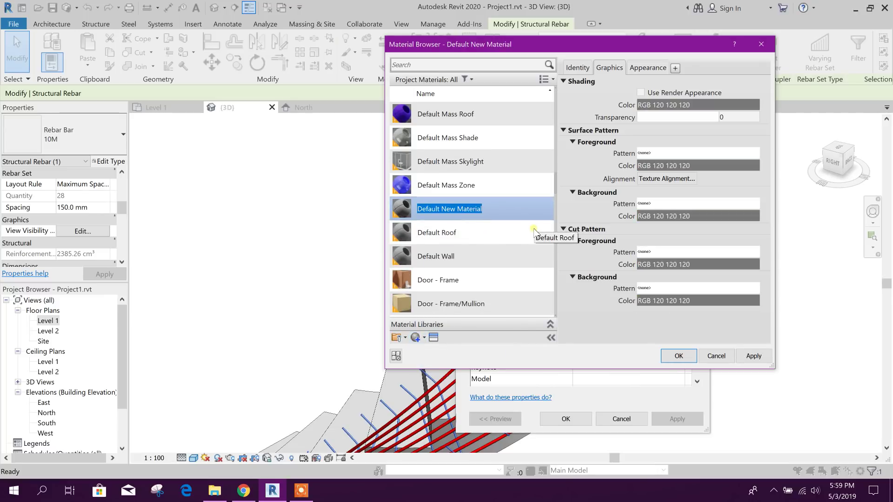
pyautogui.write('10mBar')
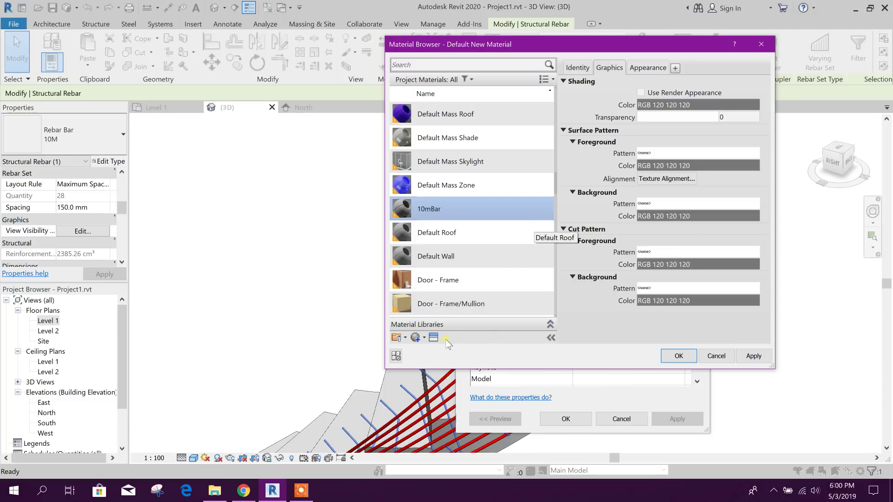
pyautogui.click(433, 336)
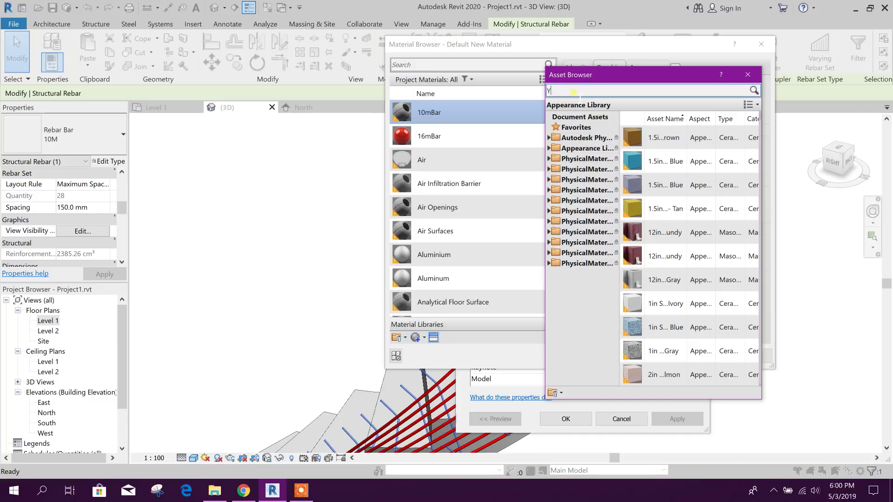
pyautogui.write('ellow')
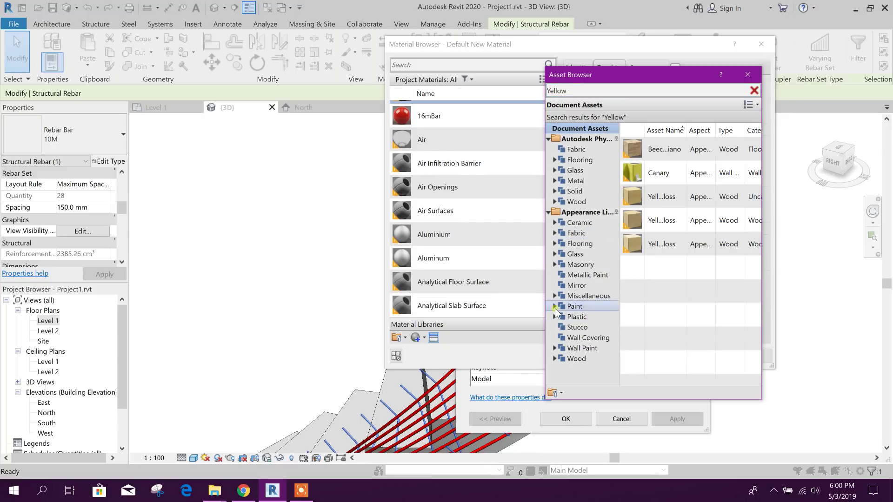
# - Apply the glossy yellow Paint appearance asset to 10mBar
pyautogui.click(554, 307)
pyautogui.click(583, 316)
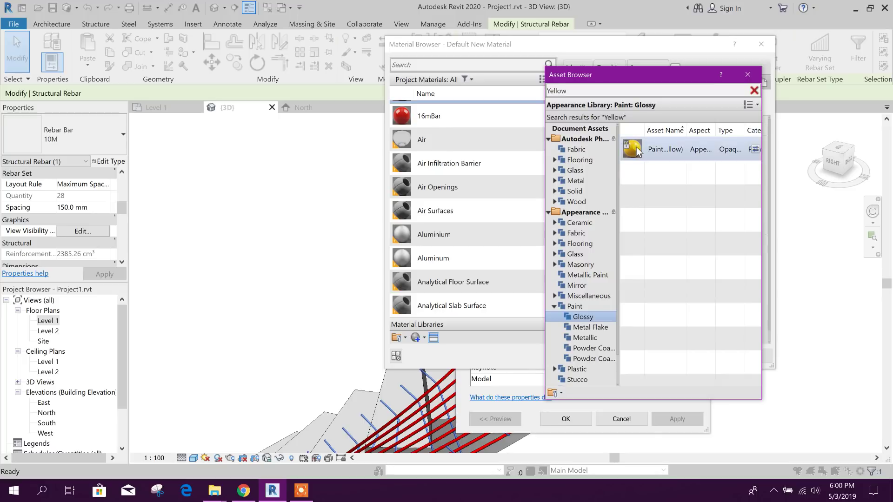
pyautogui.click(755, 90)
pyautogui.click(750, 75)
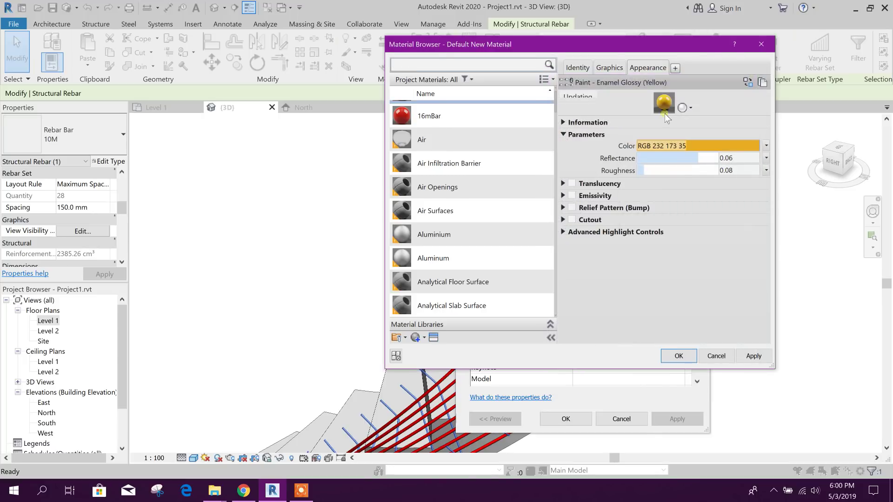
# - Set the appearance colour to pure yellow, RGB 255 255 0
pyautogui.click(674, 144)
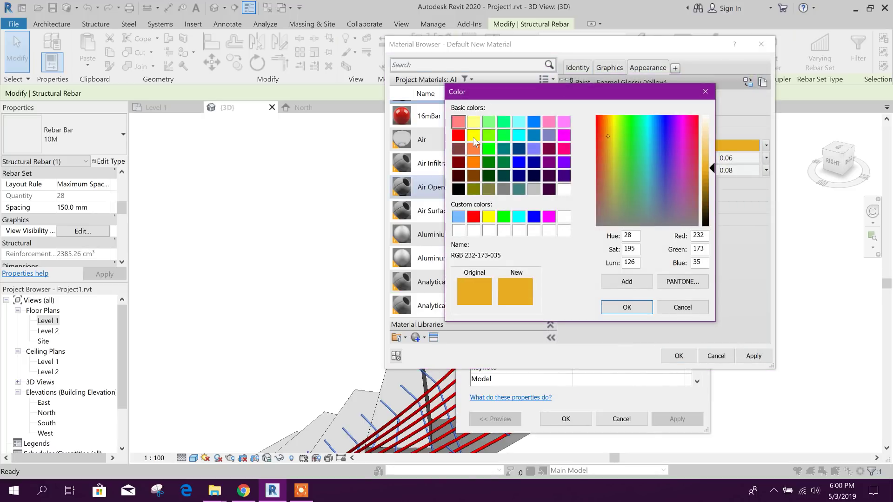
pyautogui.click(489, 217)
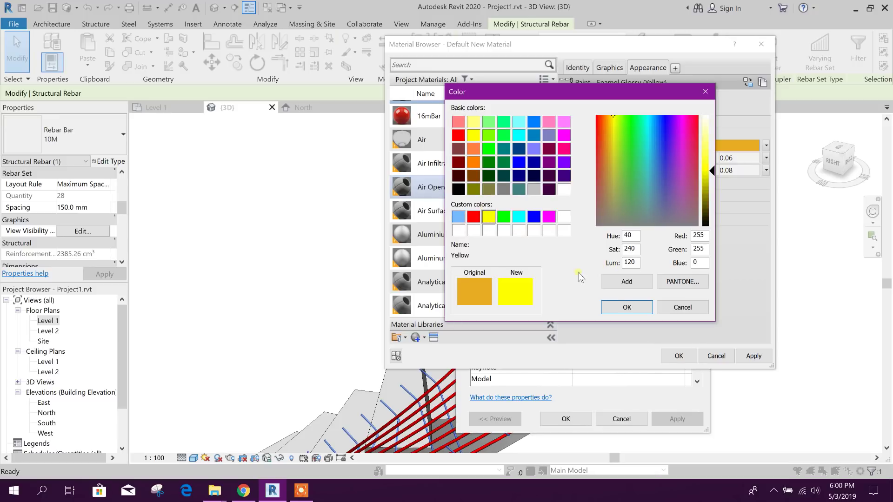
pyautogui.click(616, 308)
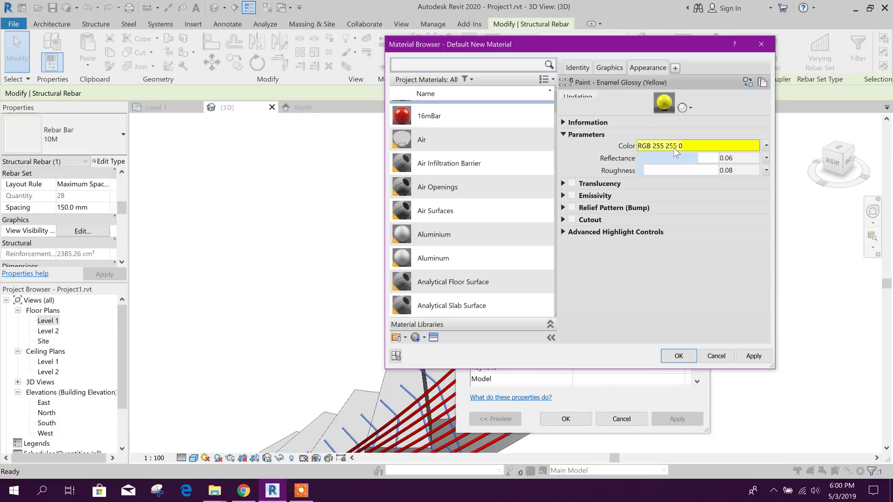
pyautogui.click(612, 68)
# - Make the shading colour and surface pattern foreground and background yellow
pyautogui.click(683, 104)
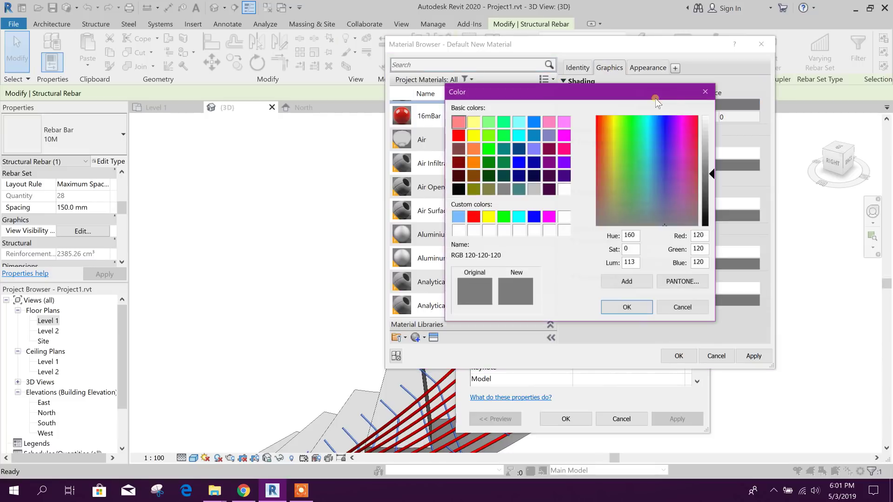
pyautogui.click(705, 92)
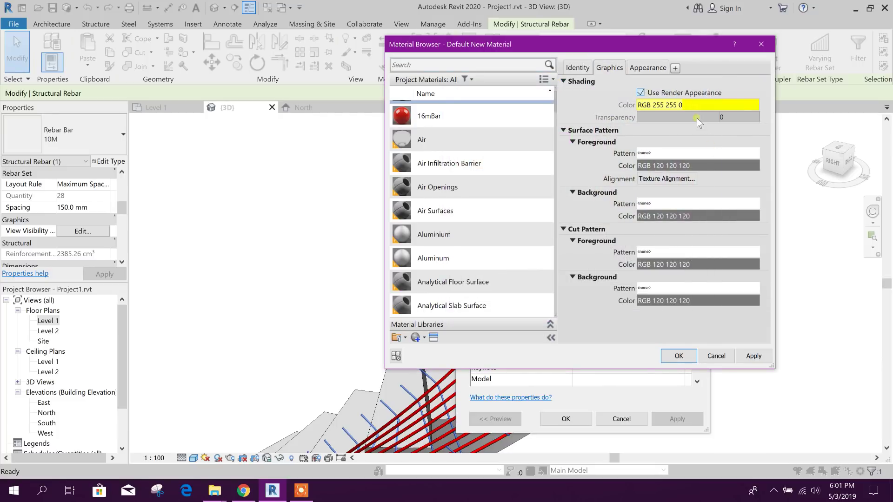
pyautogui.click(675, 167)
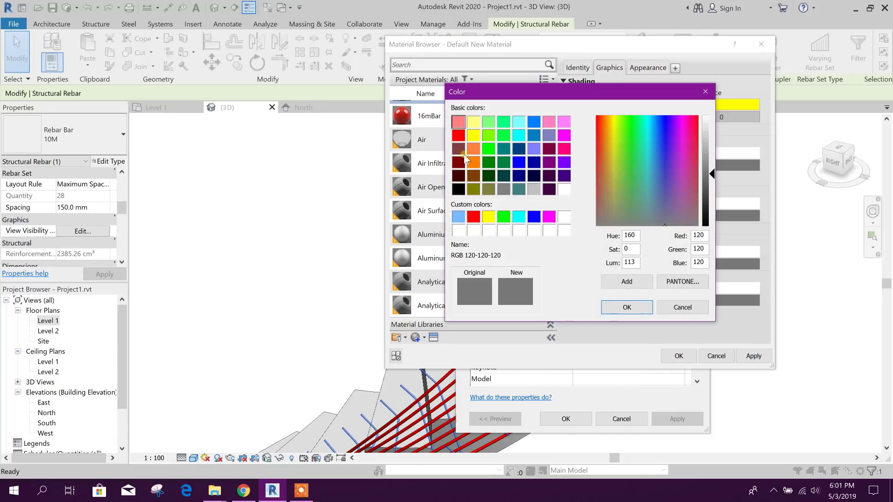
pyautogui.click(473, 134)
pyautogui.click(627, 307)
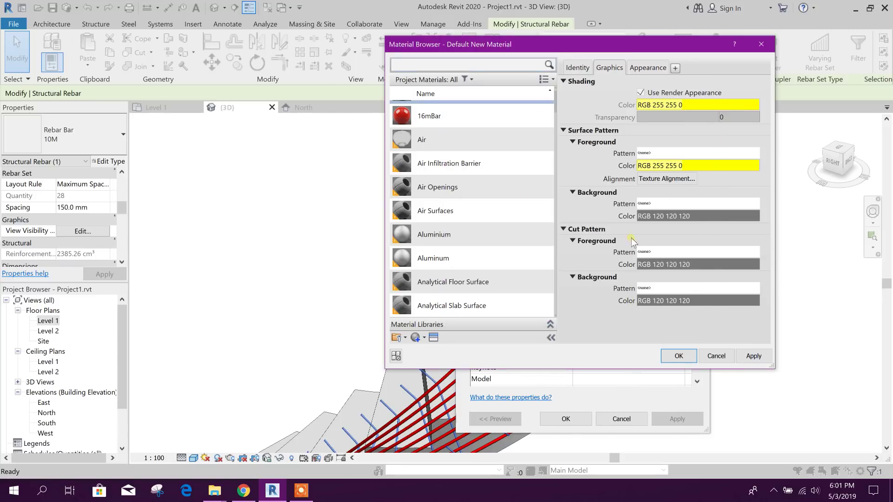
pyautogui.click(639, 216)
pyautogui.click(473, 135)
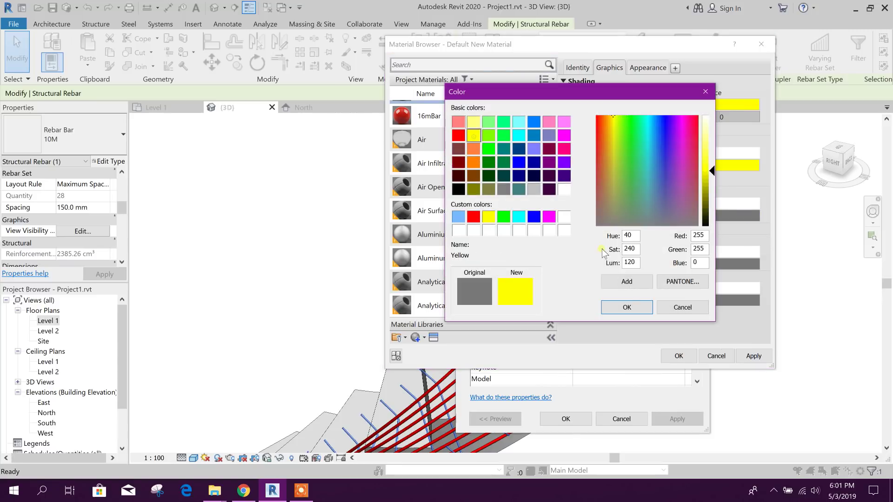
pyautogui.click(652, 302)
# - Make the cut pattern foreground and background colours yellow
pyautogui.click(687, 264)
pyautogui.click(474, 135)
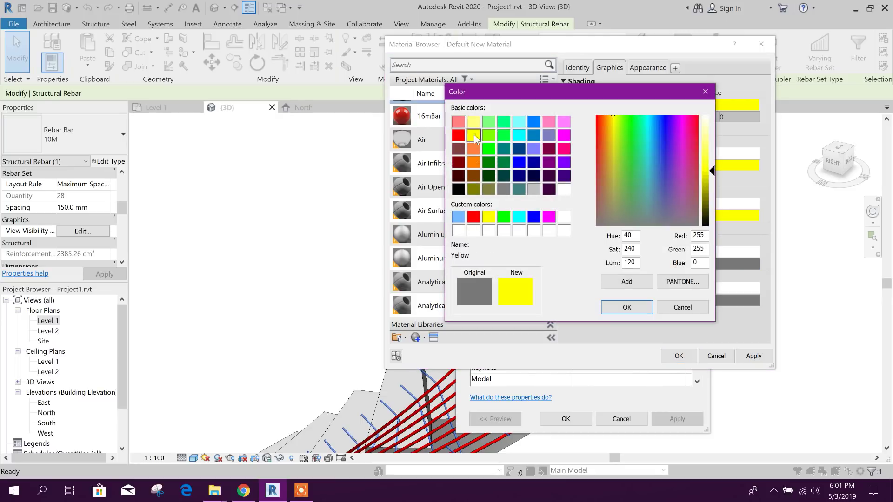
pyautogui.click(626, 307)
pyautogui.click(662, 302)
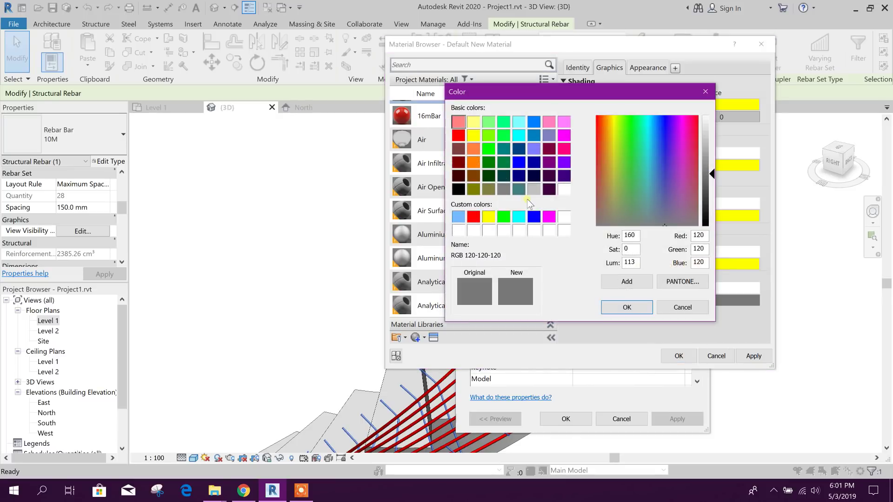
pyautogui.click(473, 135)
pyautogui.click(626, 307)
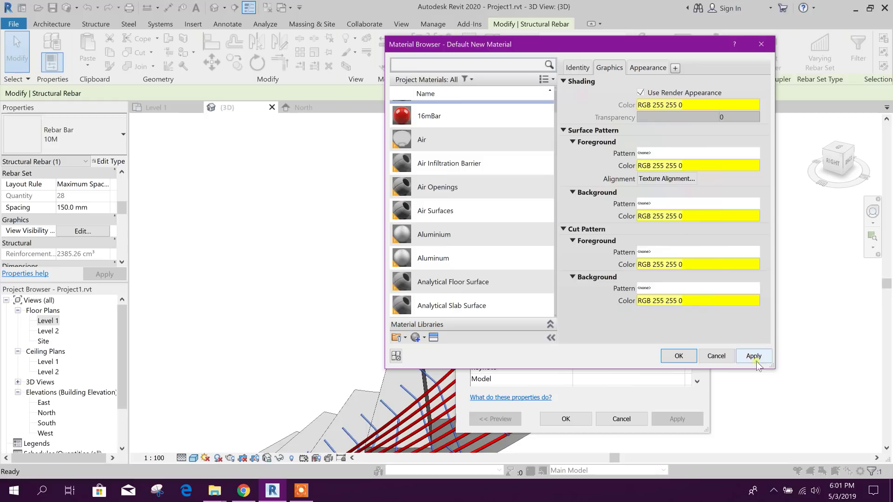
# - Accept the 10mBar material and apply the bar Type Properties changes
pyautogui.click(678, 356)
pyautogui.click(676, 418)
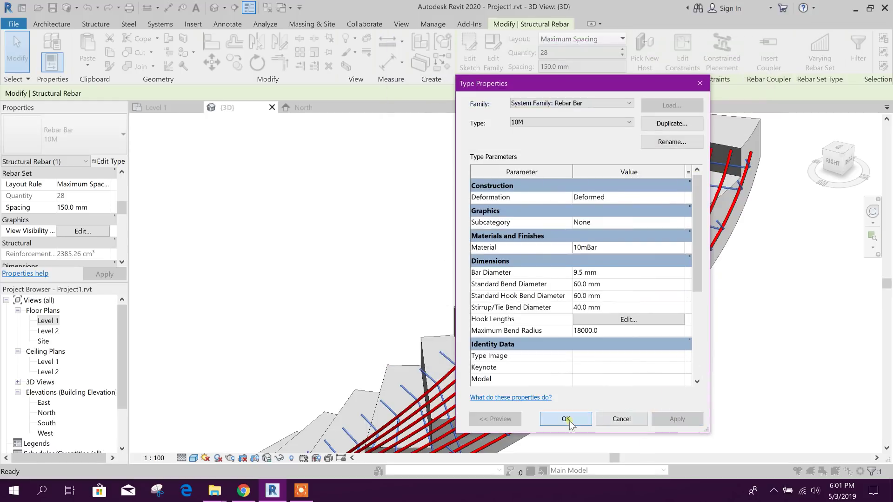
pyautogui.click(569, 418)
pyautogui.click(762, 360)
pyautogui.scroll(-3, 761, 360)
# - Orbit and pan to a close front view of the red bars and yellow ties
pyautogui.keyDown('shift'); pyautogui.moveTo(762, 360); pyautogui.dragTo(703, 283, button='middle'); pyautogui.keyUp('shift')
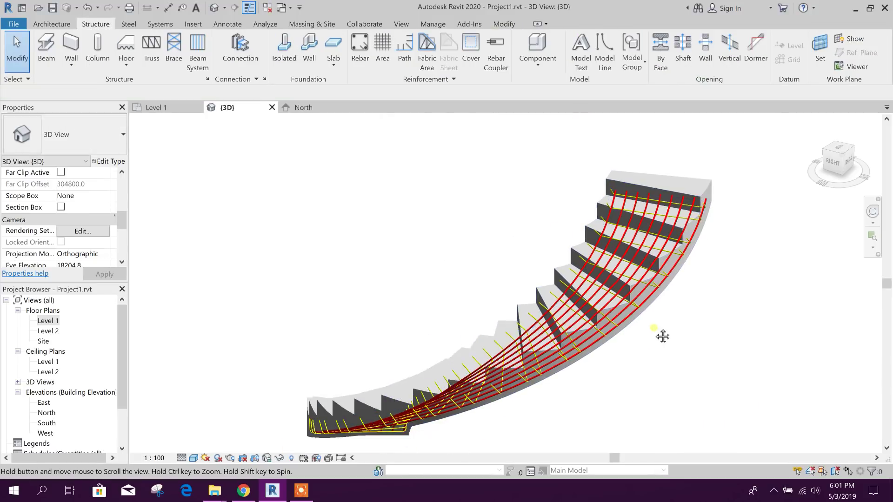
pyautogui.moveTo(683, 323)
pyautogui.keyDown('shift'); pyautogui.mouseDown(button='middle')
pyautogui.moveTo(754, 347)
pyautogui.moveTo(677, 384)
pyautogui.moveTo(688, 399)
pyautogui.moveTo(641, 359)
pyautogui.moveTo(690, 442)
pyautogui.moveTo(607, 414)
pyautogui.moveTo(608, 424)
pyautogui.mouseUp(button='middle'); pyautogui.keyUp('shift')
pyautogui.moveTo(656, 411); pyautogui.dragTo(525, 349, button='middle')
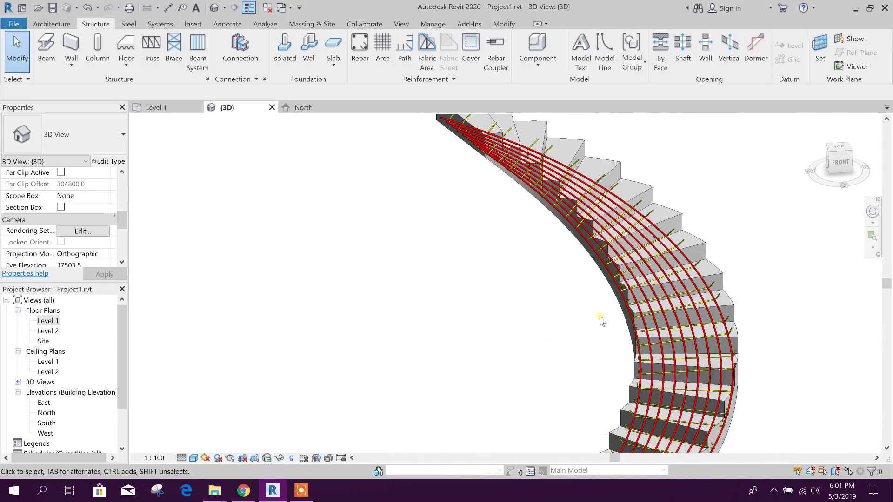
pyautogui.scroll(-2, 766, 342)
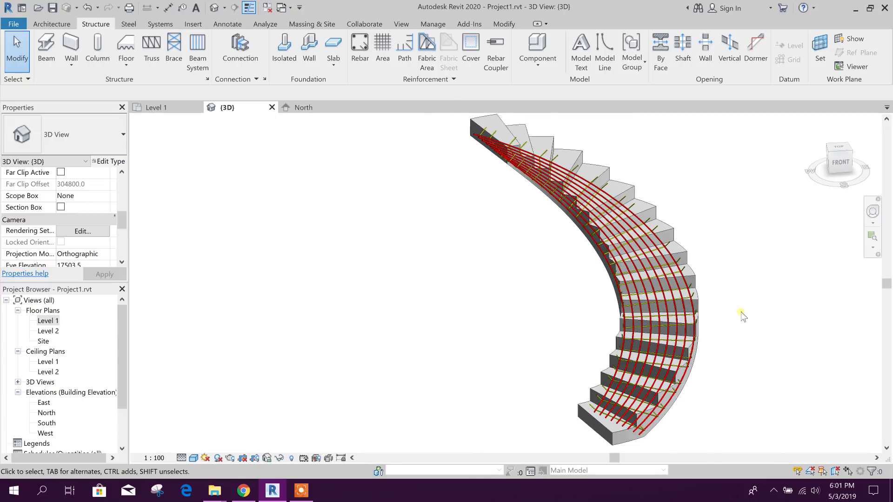
pyautogui.scroll(2, 742, 315)
pyautogui.scroll(1, 763, 291)
pyautogui.scroll(2, 710, 319)
pyautogui.scroll(1, 657, 284)
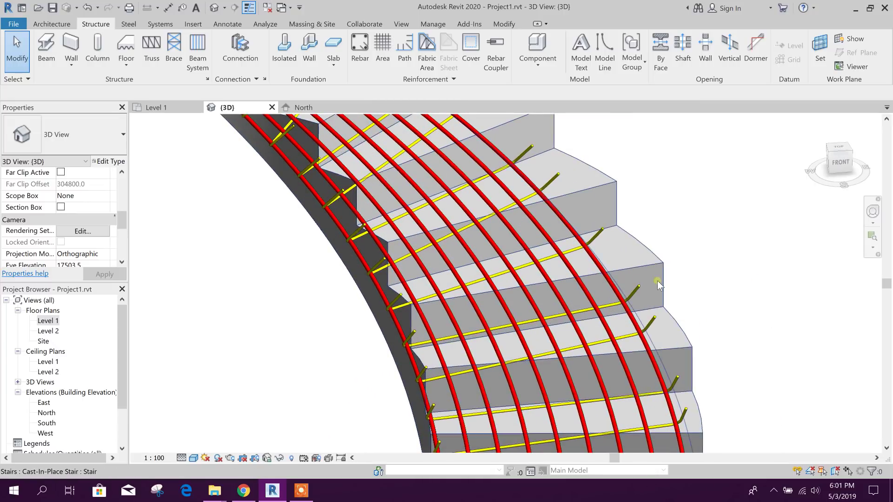
pyautogui.scroll(1, 657, 283)
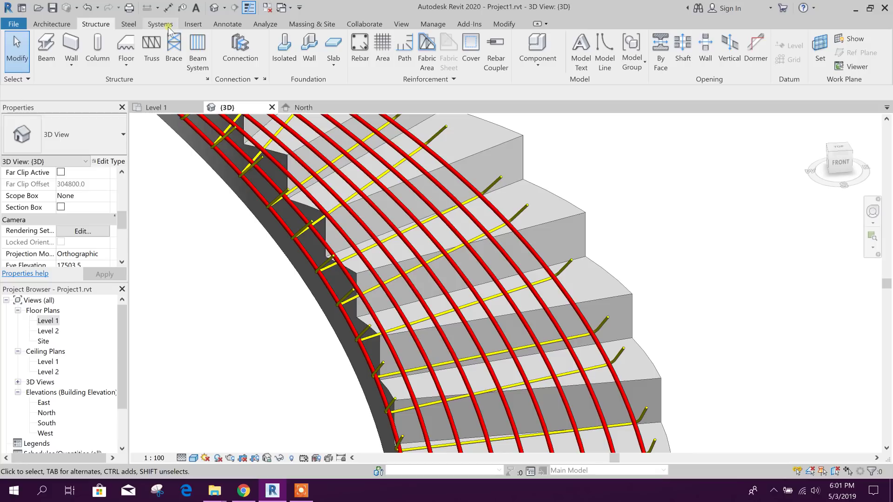
pyautogui.click(228, 24)
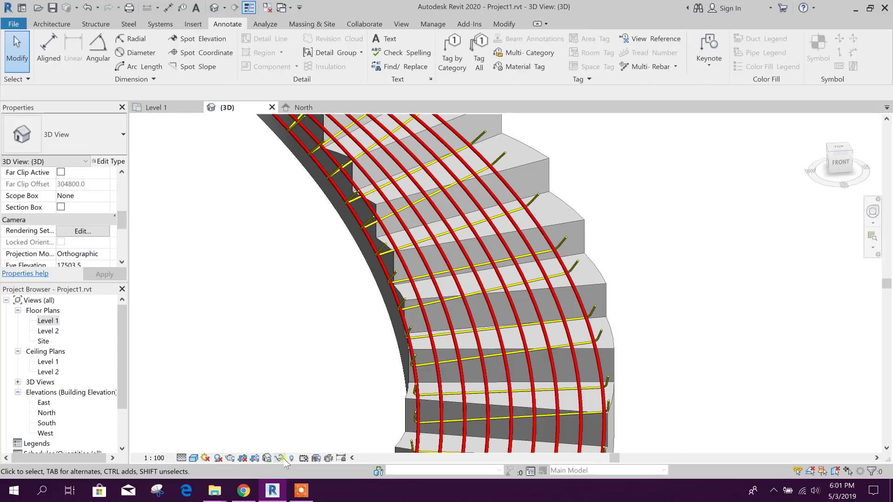
# - Save and lock the 3D view orientation as 3DRebar, correcting the invalid name first
pyautogui.click(268, 458)
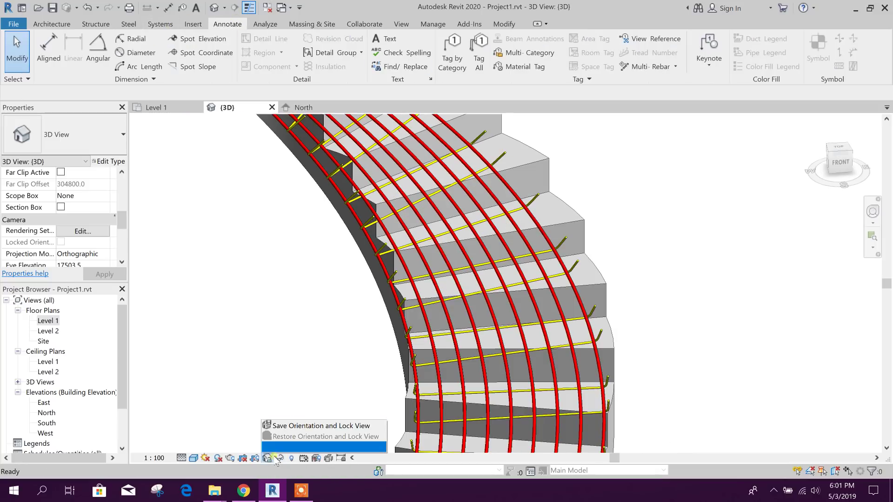
pyautogui.click(299, 424)
pyautogui.write('{3D}rebar')
pyautogui.click(461, 223)
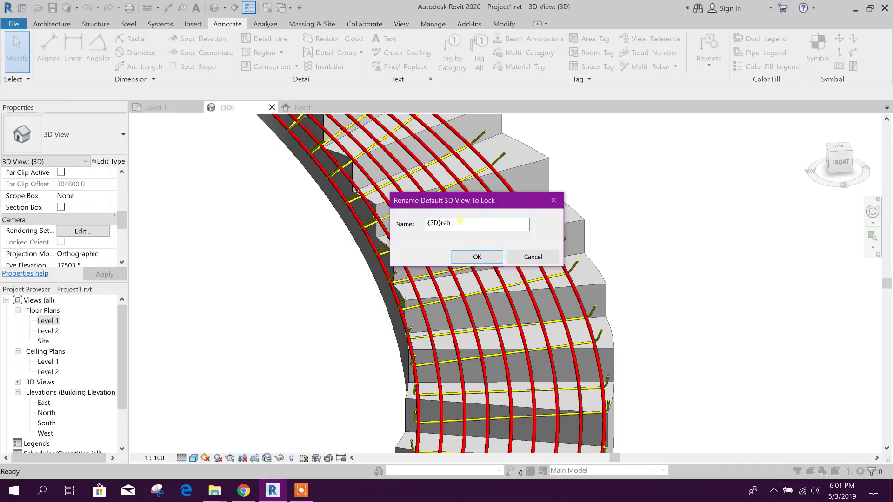
pyautogui.click(499, 258)
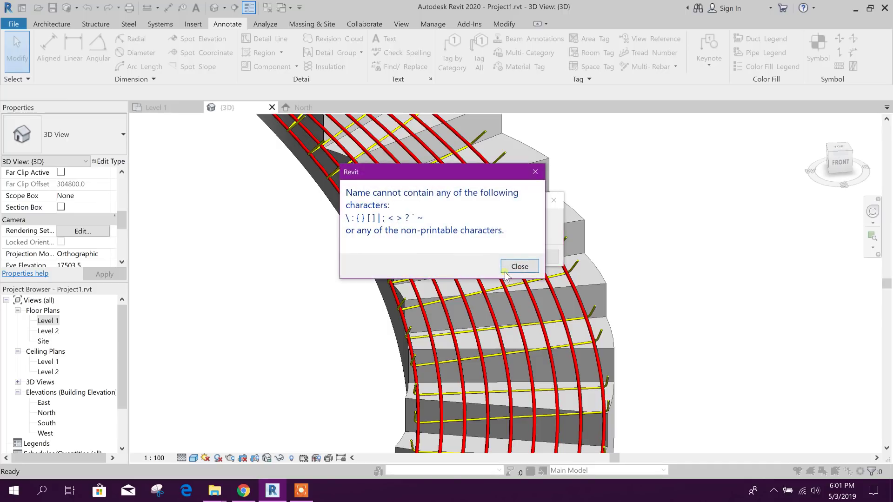
pyautogui.click(516, 266)
pyautogui.click(461, 224)
pyautogui.write('3DRebar')
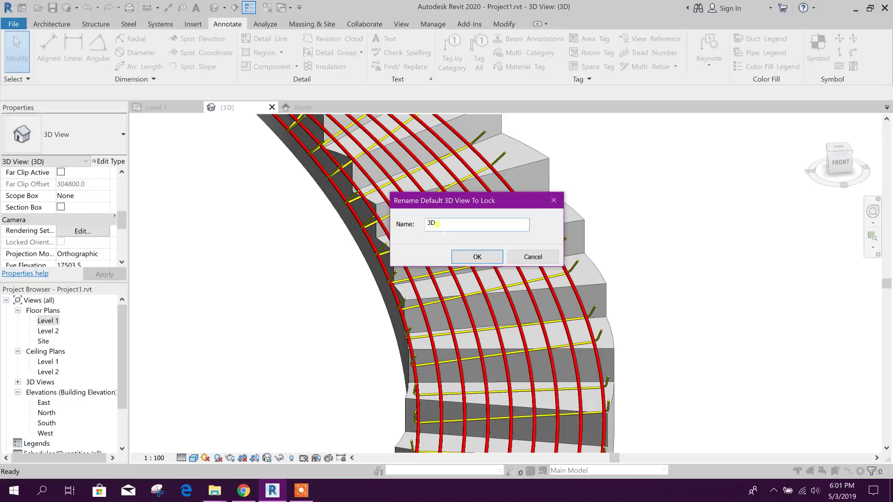
pyautogui.click(457, 261)
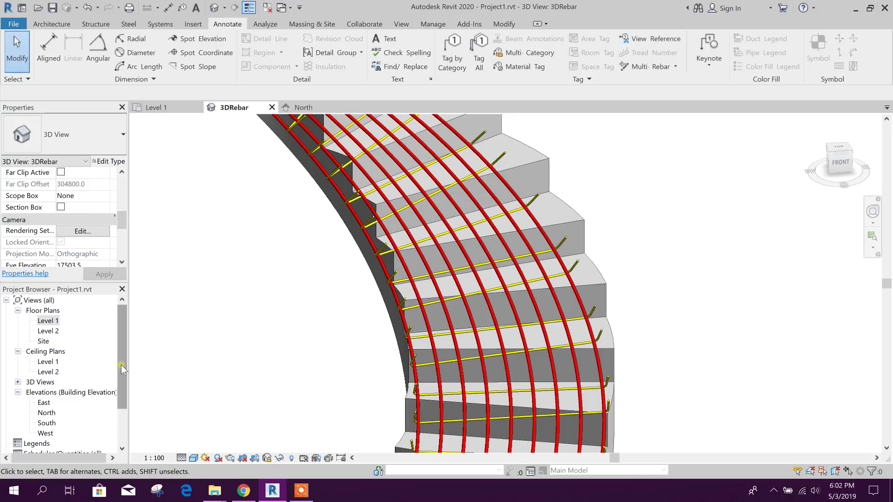
pyautogui.moveTo(122, 368); pyautogui.dragTo(130, 423)
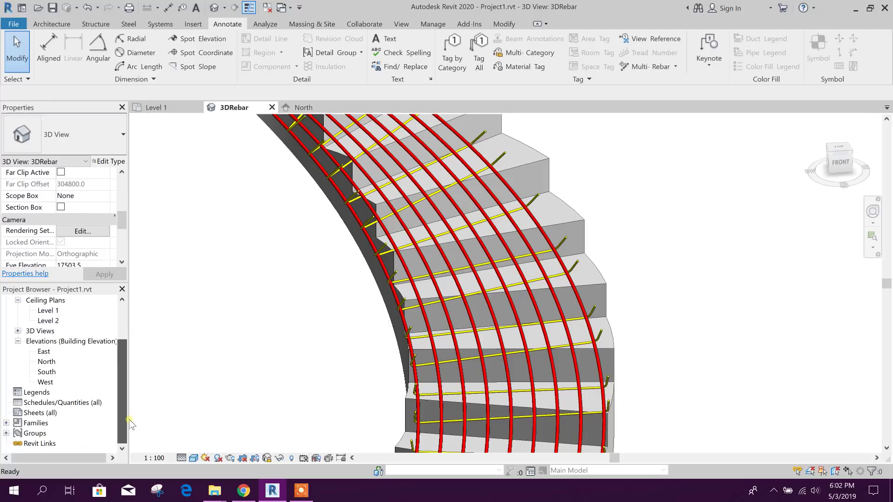
pyautogui.scroll(3, 84, 363)
pyautogui.click(48, 321)
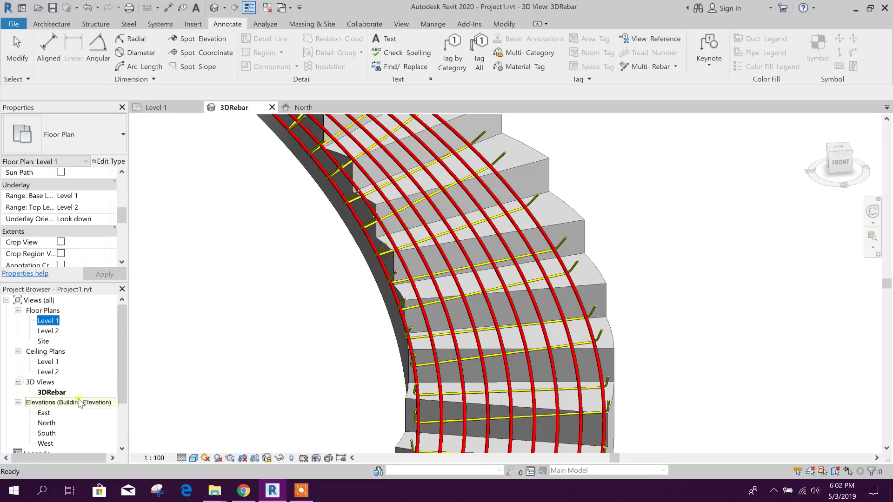
pyautogui.scroll(-3, 444, 339)
pyautogui.scroll(-3, 444, 339)
# - Tag a curved bar by category in 3DRebar, triggering the No Tag Loaded prompt
pyautogui.click(577, 335)
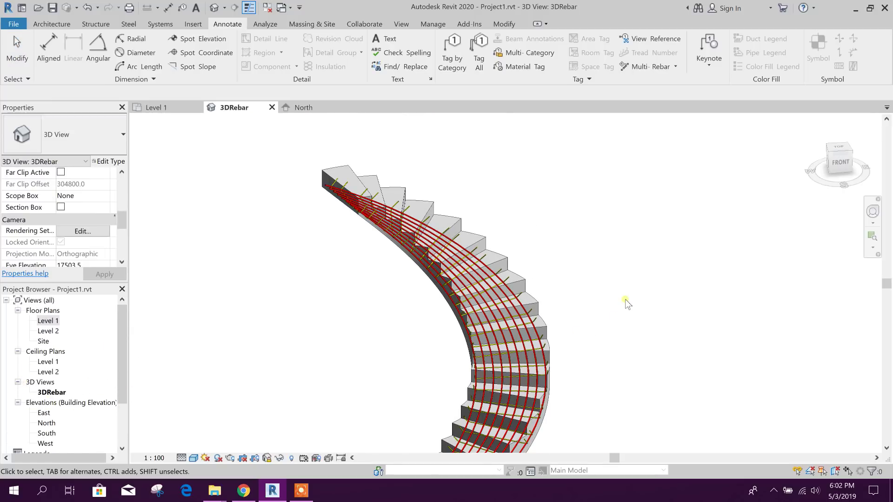
pyautogui.scroll(2, 600, 358)
pyautogui.scroll(2, 600, 358)
pyautogui.scroll(2, 600, 327)
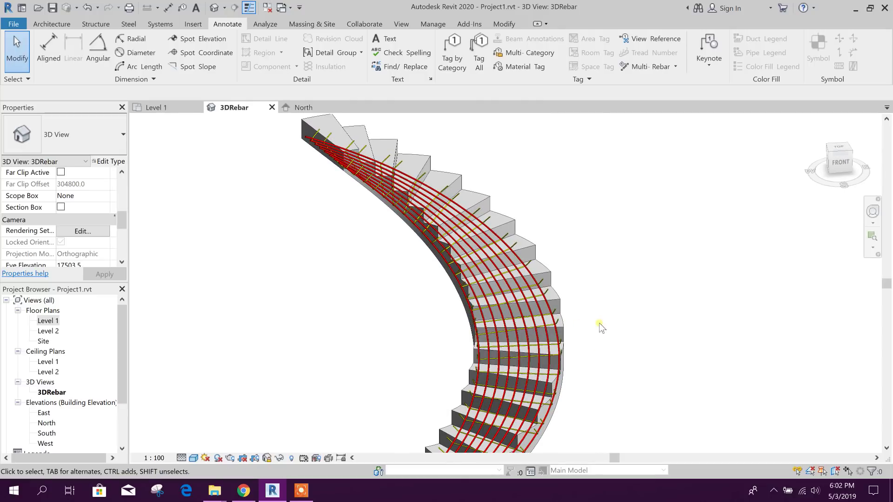
pyautogui.scroll(2, 594, 291)
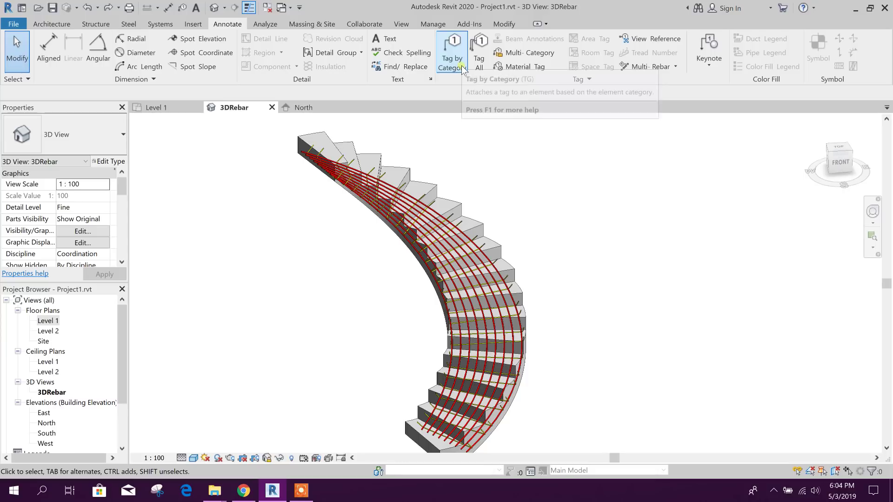
pyautogui.click(463, 67)
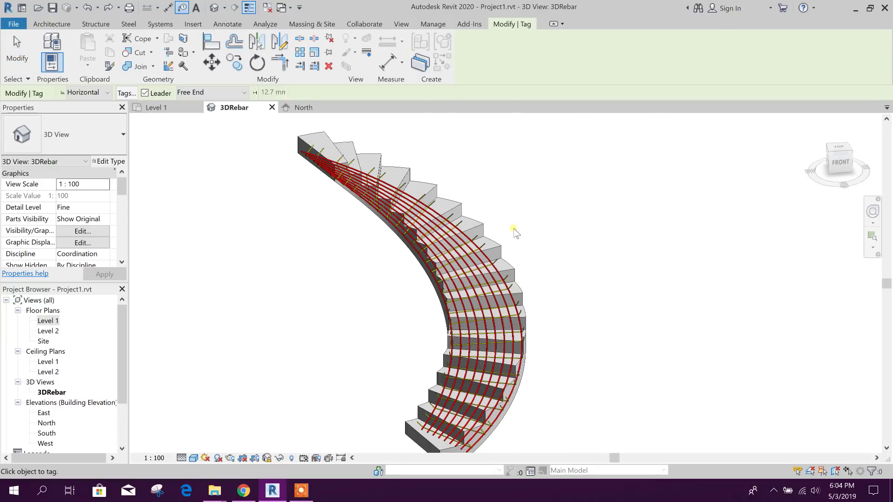
pyautogui.scroll(2, 514, 232)
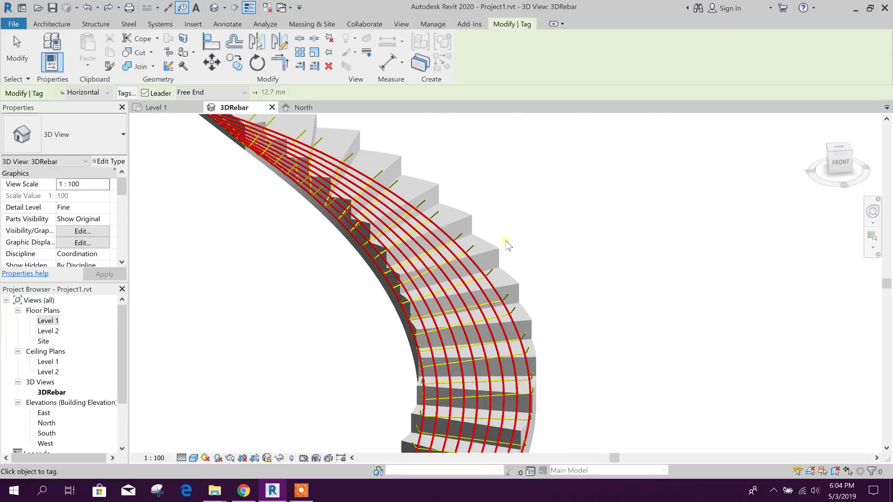
pyautogui.click(446, 238)
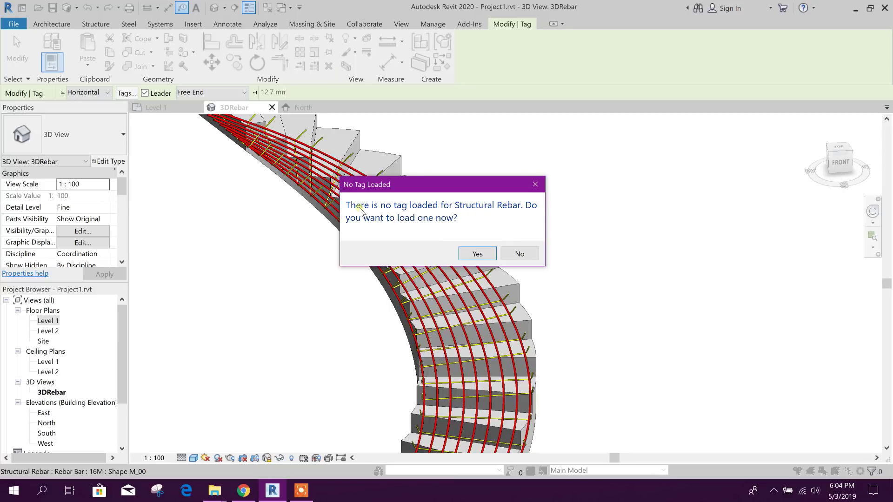
# - Agree to load a tag and browse to the US Metric Annotations Structural folder
pyautogui.click(485, 250)
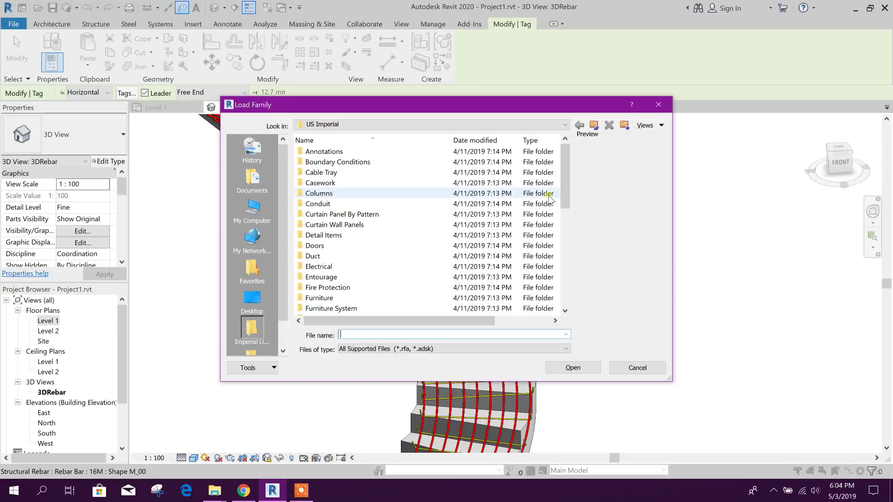
pyautogui.doubleClick(364, 152)
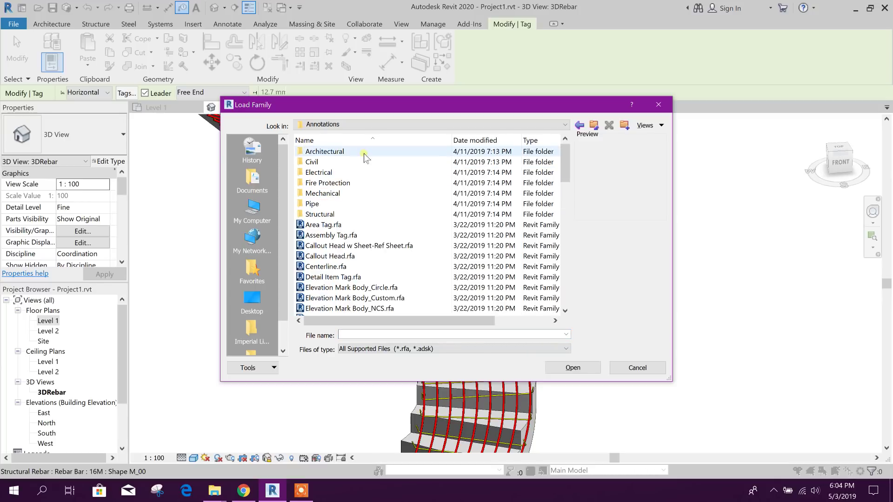
pyautogui.click(596, 126)
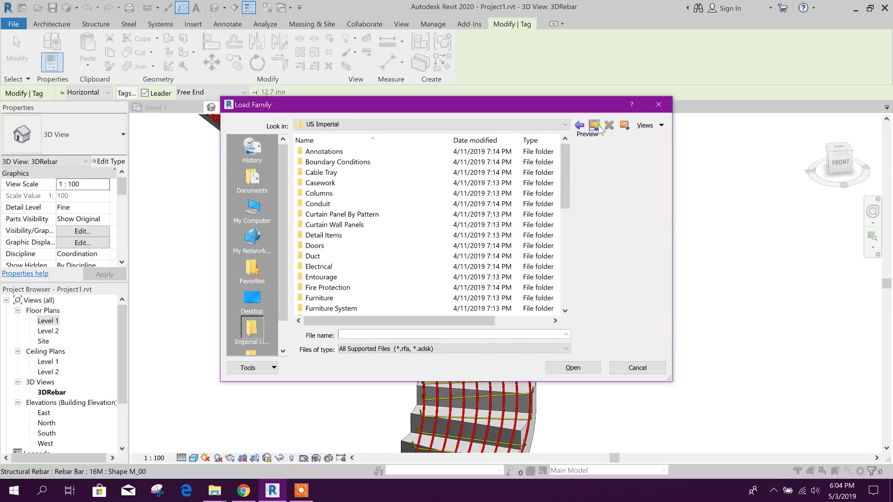
pyautogui.click(595, 126)
pyautogui.doubleClick(330, 183)
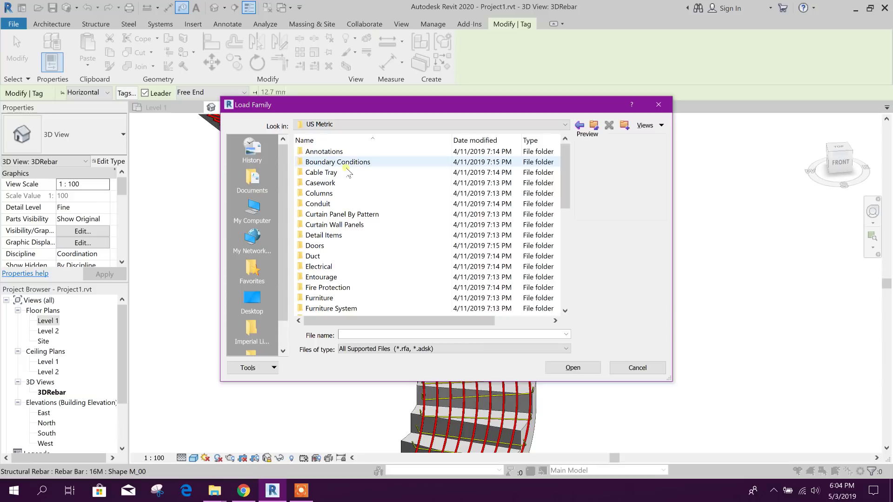
pyautogui.doubleClick(362, 151)
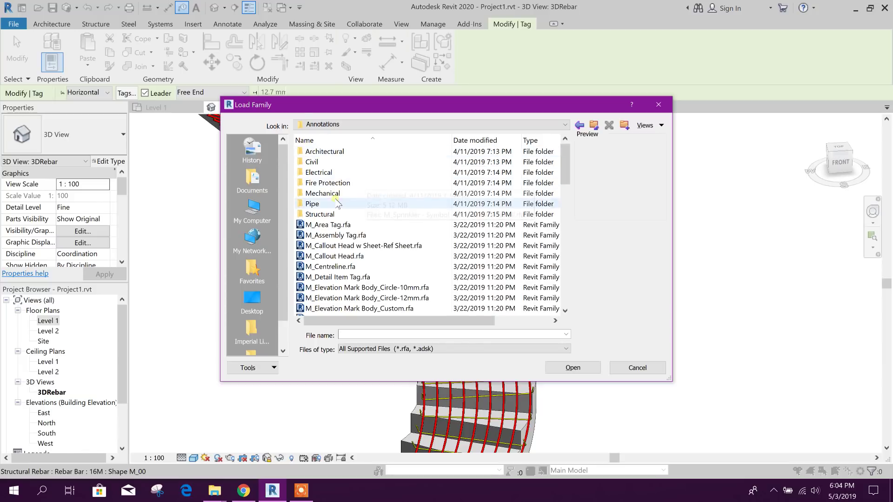
pyautogui.click(332, 214)
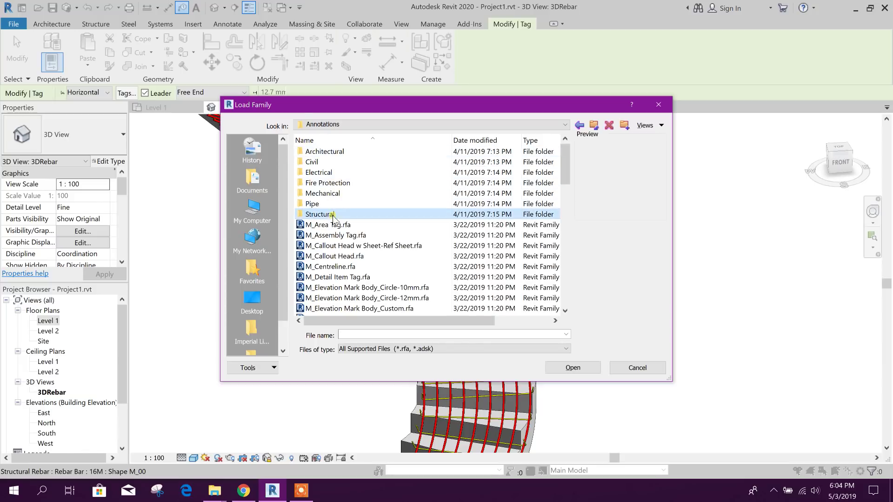
pyautogui.doubleClick(383, 216)
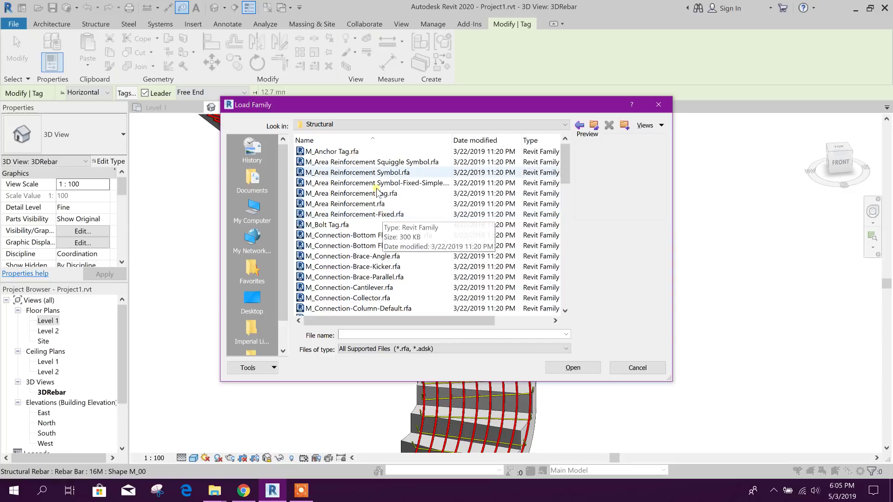
# - Select M_Rebar Tag.rfa and load it into the project
pyautogui.click(380, 162)
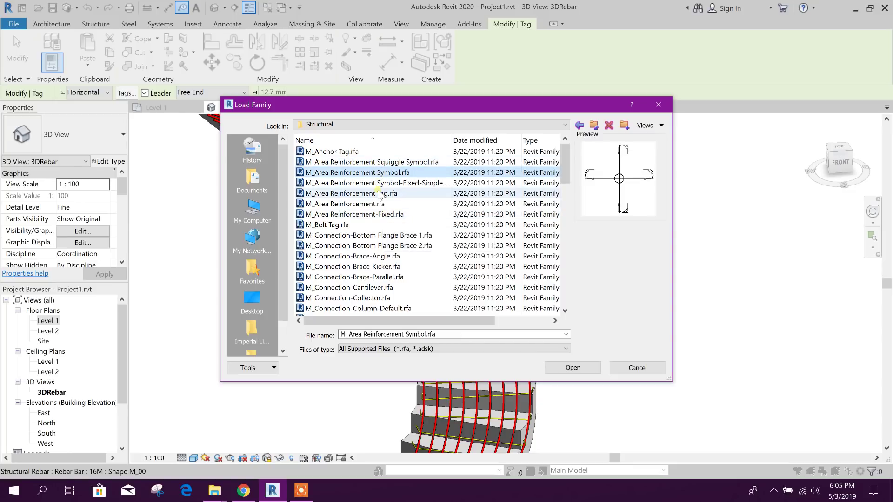
pyautogui.click(380, 195)
pyautogui.click(373, 213)
pyautogui.scroll(-1, 370, 239)
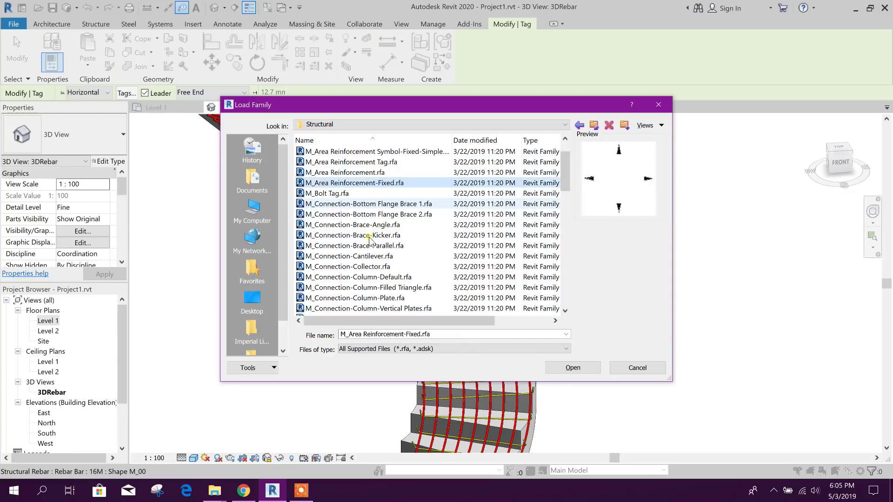
pyautogui.scroll(-1, 370, 238)
pyautogui.scroll(-1, 370, 240)
pyautogui.scroll(-3, 369, 239)
pyautogui.scroll(-1, 370, 240)
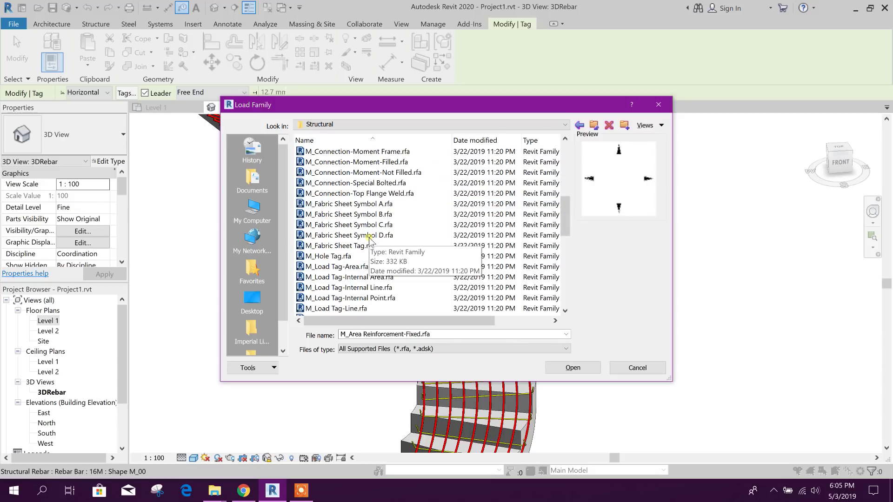
pyautogui.scroll(-2, 380, 249)
pyautogui.scroll(3, 383, 250)
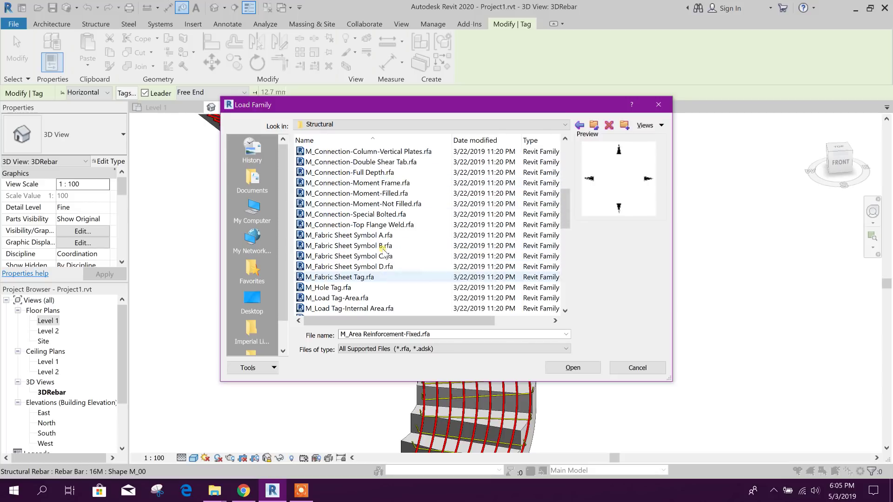
pyautogui.scroll(-4, 369, 258)
pyautogui.scroll(-1, 350, 269)
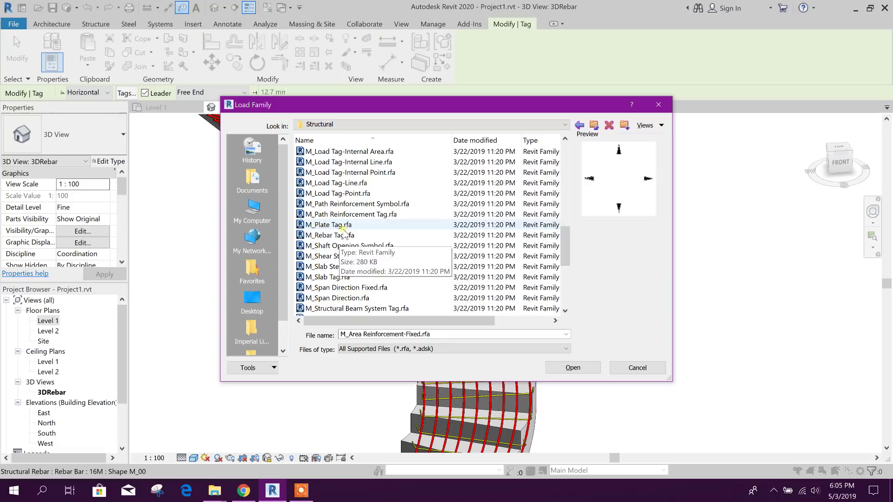
pyautogui.click(342, 236)
pyautogui.click(572, 367)
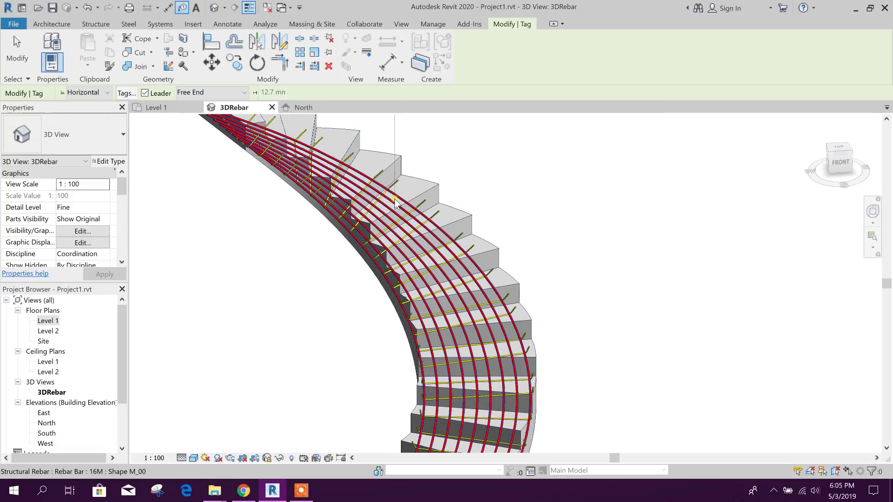
# - Hide the concrete stair in the view so only the rebar shows
pyautogui.moveTo(469, 197); pyautogui.dragTo(366, 272, button='middle')
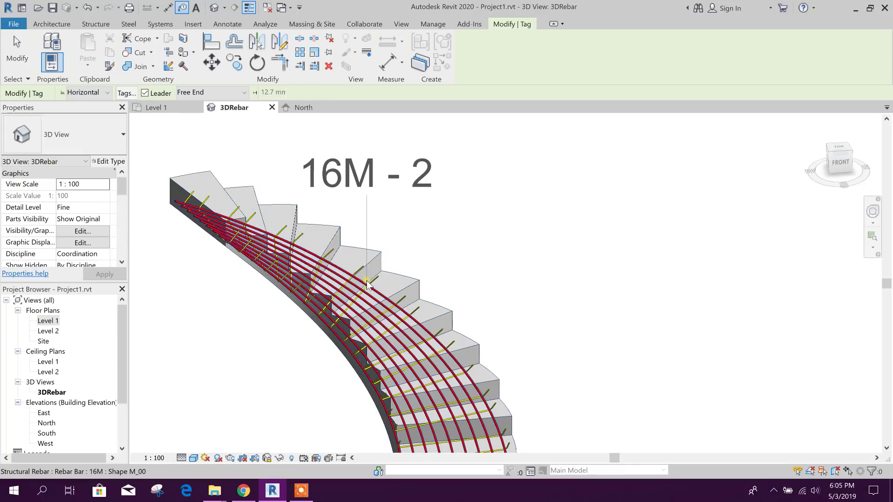
pyautogui.scroll(3, 367, 286)
pyautogui.scroll(2, 367, 287)
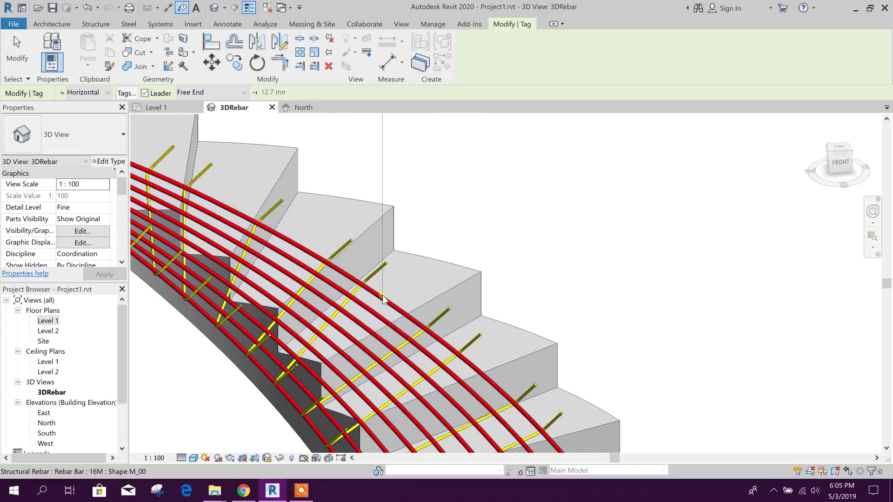
pyautogui.scroll(-2, 446, 237)
pyautogui.scroll(-2, 474, 230)
pyautogui.scroll(-2, 472, 251)
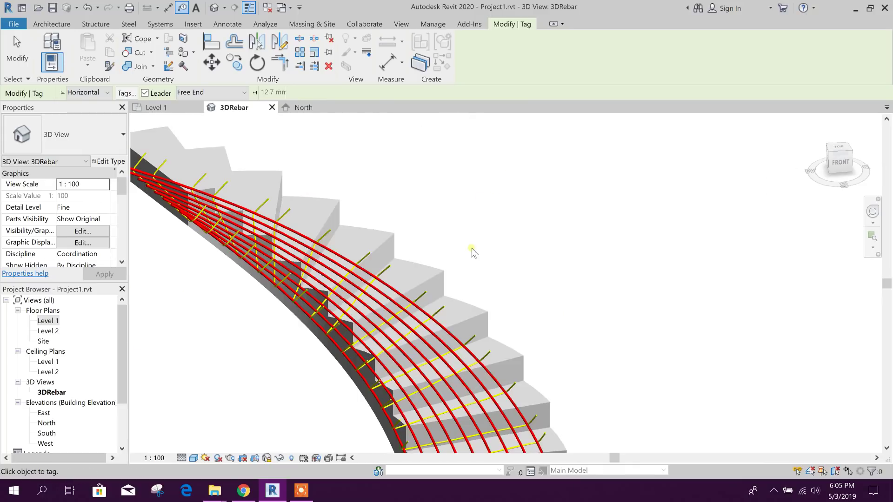
pyautogui.press('Escape')
pyautogui.rightClick(393, 240)
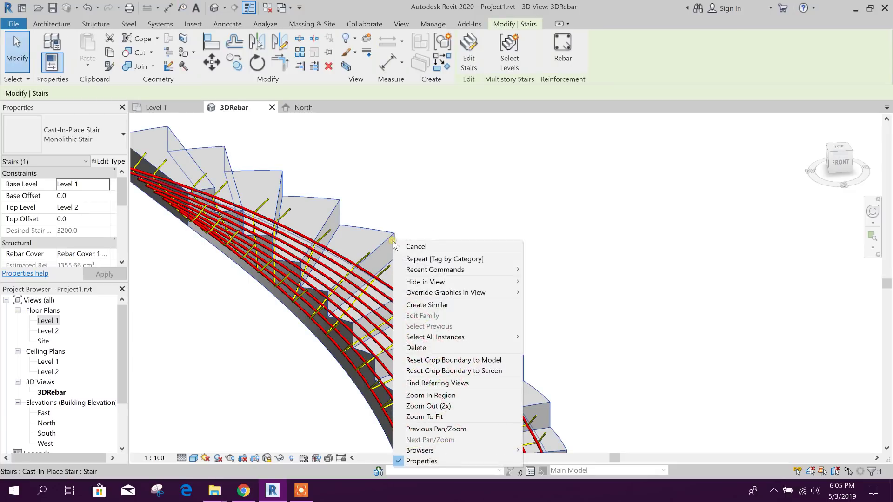
pyautogui.click(551, 282)
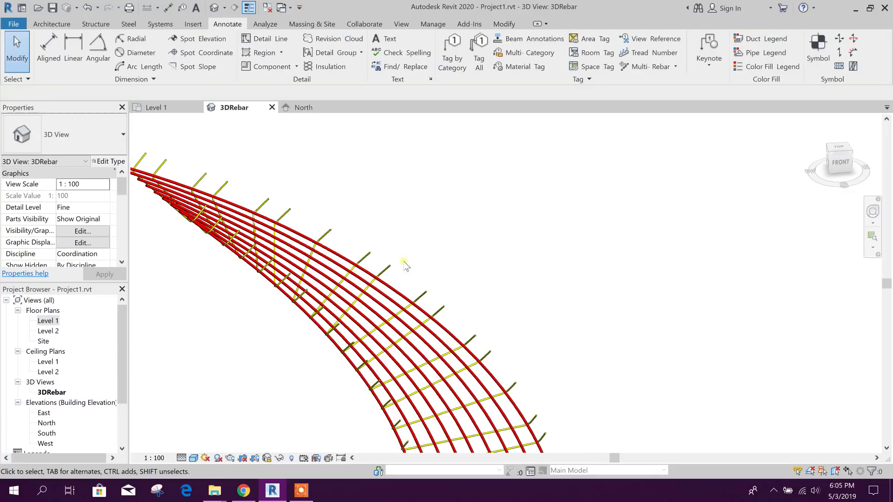
# - Tag a curved red bar with a 16M - 2 label, then pick a yellow tie
pyautogui.click(452, 52)
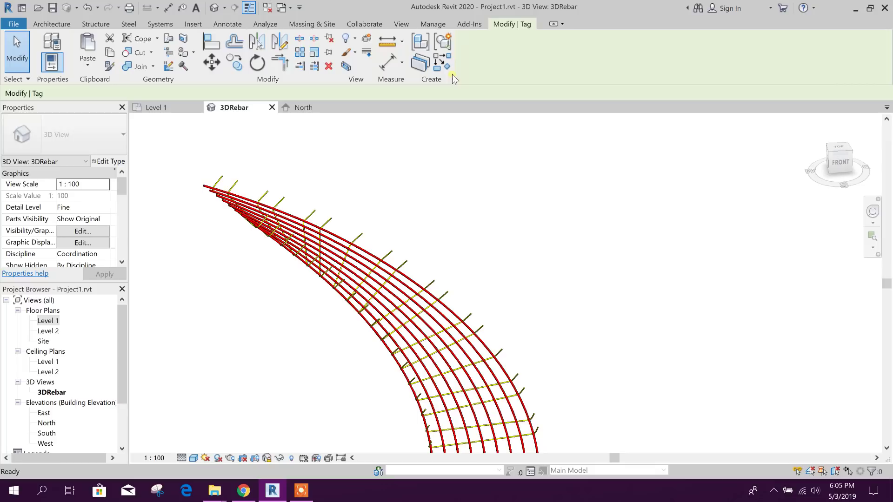
pyautogui.scroll(2, 416, 253)
pyautogui.scroll(1, 389, 322)
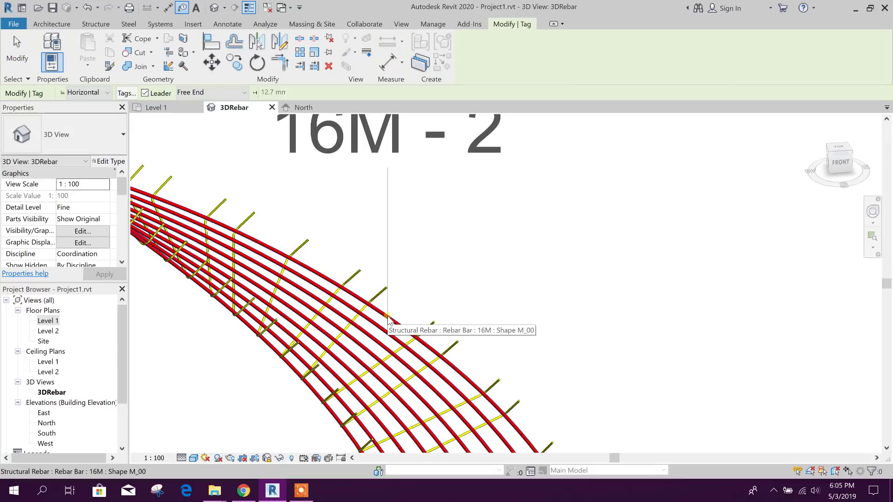
pyautogui.click(389, 320)
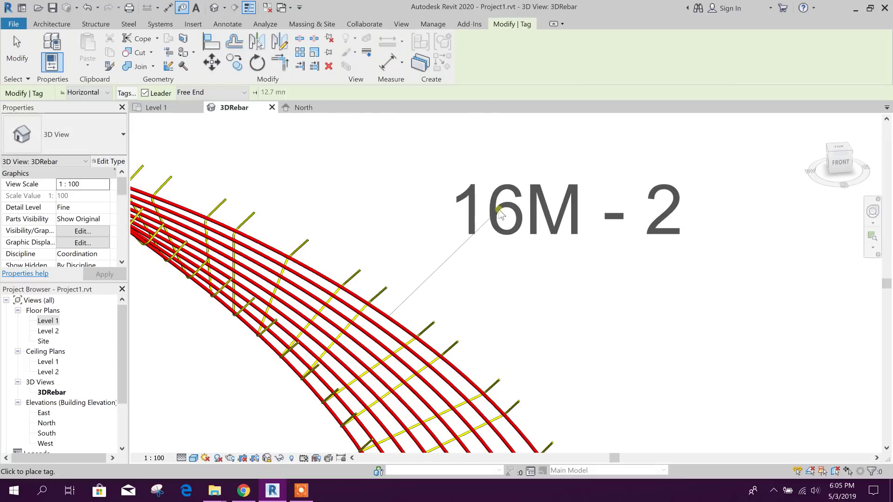
pyautogui.click(601, 209)
pyautogui.scroll(-1, 483, 251)
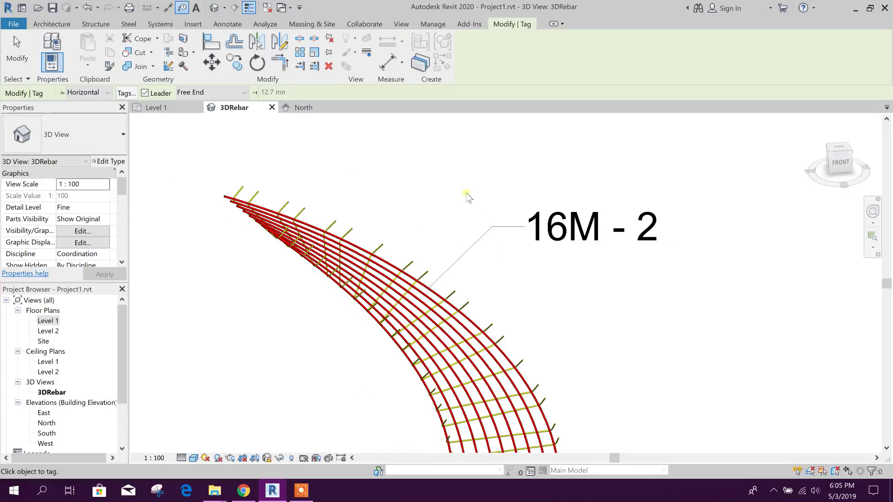
pyautogui.press('Escape')
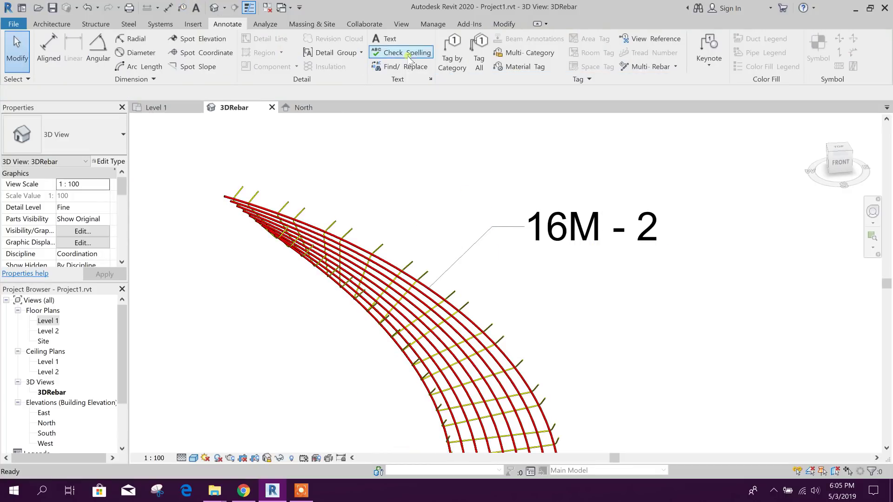
pyautogui.click(446, 56)
pyautogui.scroll(2, 480, 313)
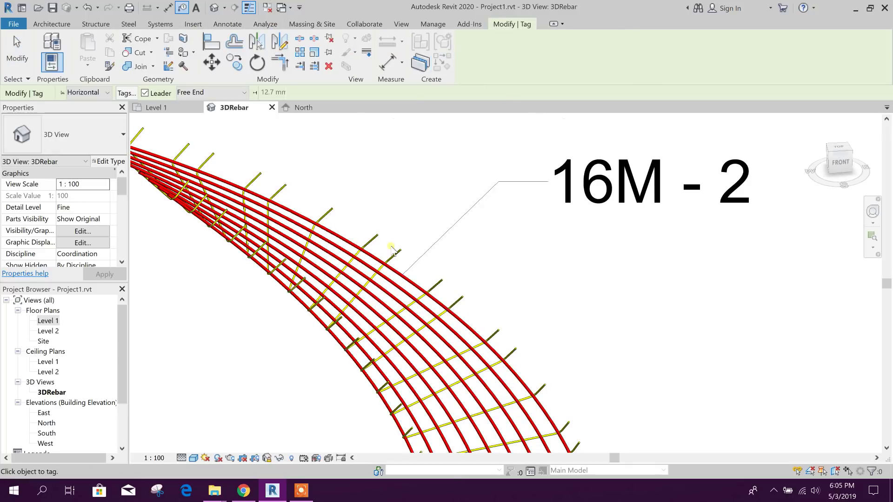
pyautogui.click(377, 238)
# - Place the 10M - 13 tie tag above the 16M - 2 tag and select it
pyautogui.moveTo(478, 170); pyautogui.dragTo(446, 239, button='middle')
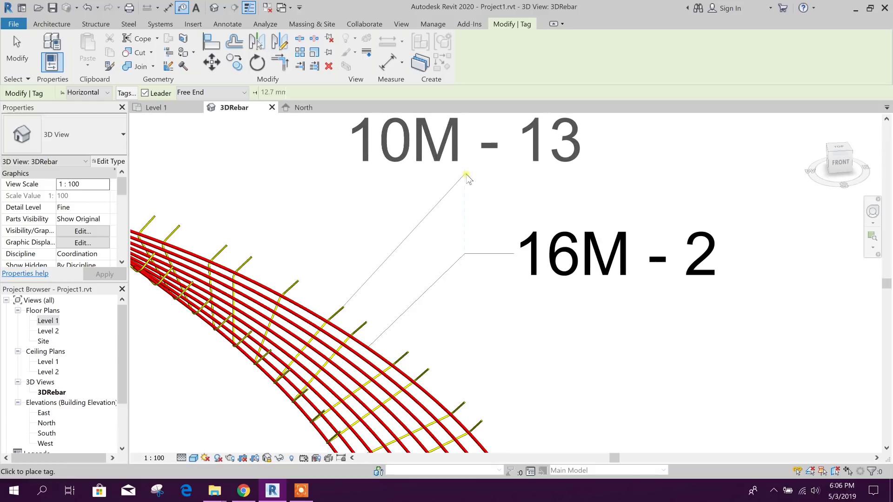
pyautogui.click(579, 180)
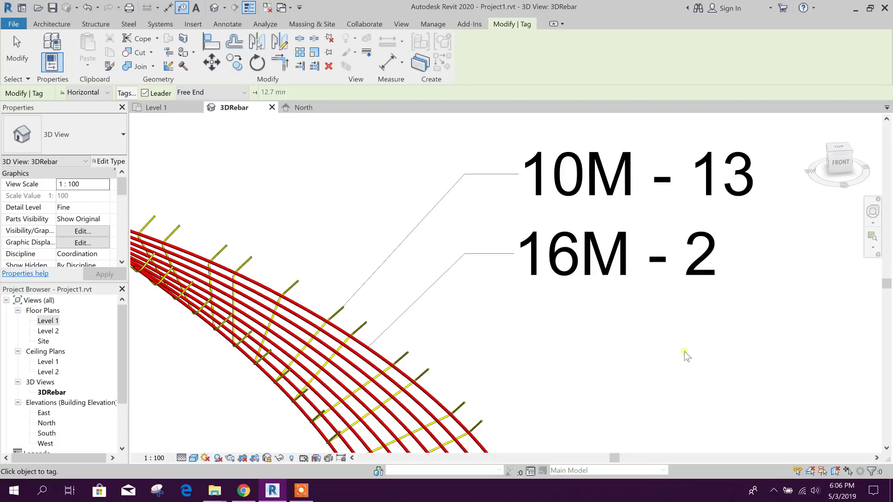
pyautogui.scroll(-1, 670, 349)
pyautogui.scroll(-1, 663, 346)
pyautogui.scroll(-1, 625, 356)
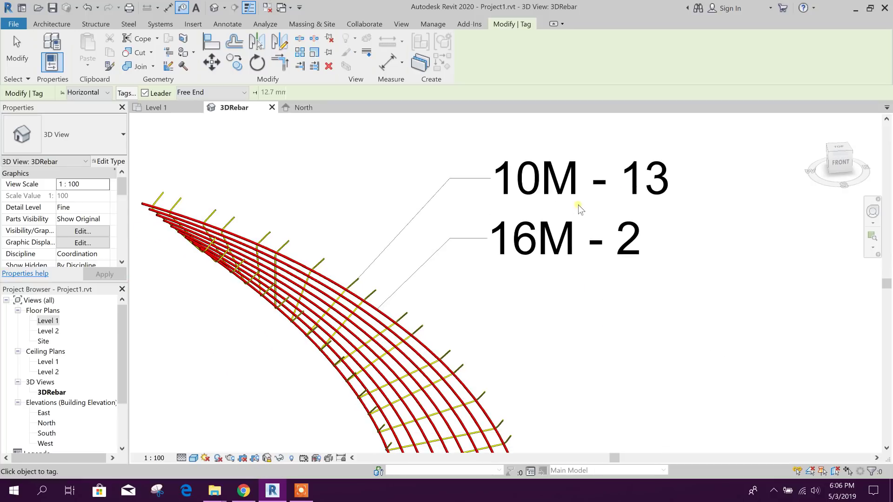
pyautogui.press('Escape')
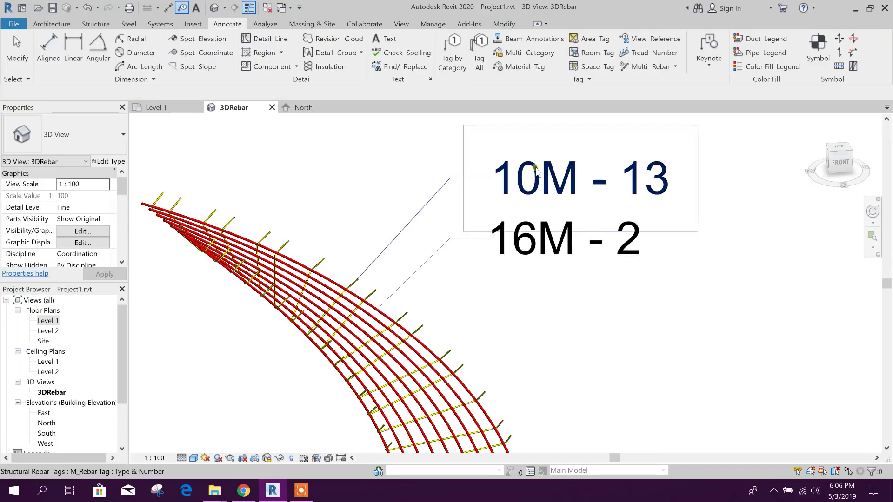
pyautogui.click(580, 202)
# - Try a quantity-and-spacing style on the 10M tag, then reselect the tie tag
pyautogui.click(108, 145)
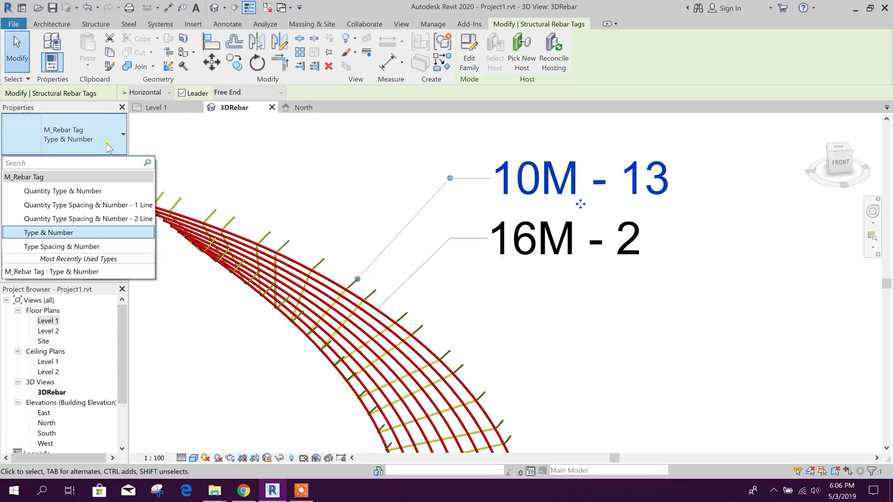
pyautogui.click(101, 204)
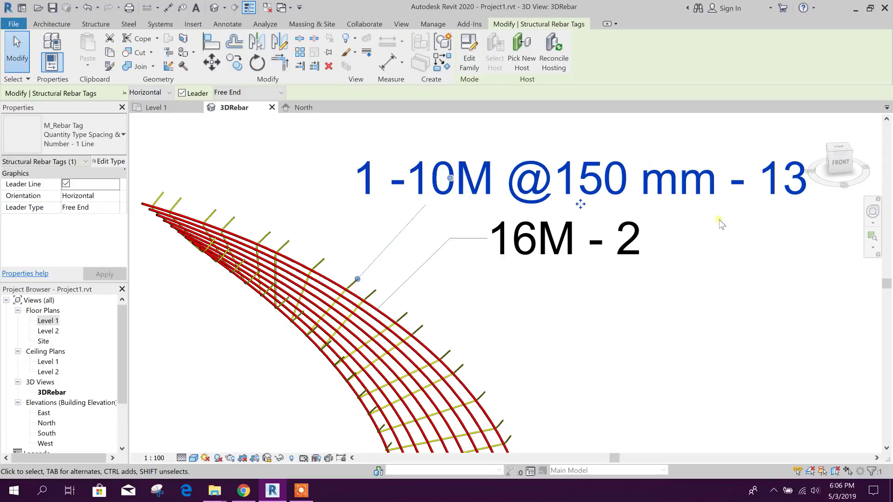
pyautogui.press('Escape')
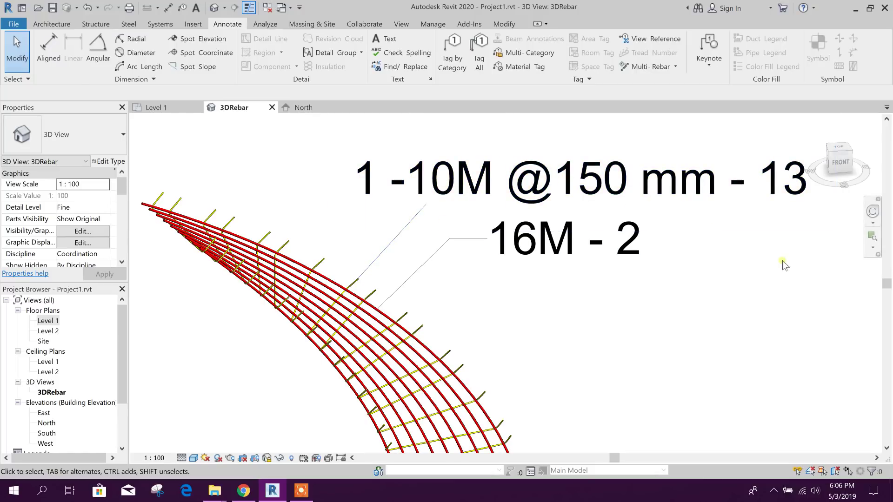
pyautogui.scroll(1, 714, 349)
pyautogui.scroll(-3, 683, 307)
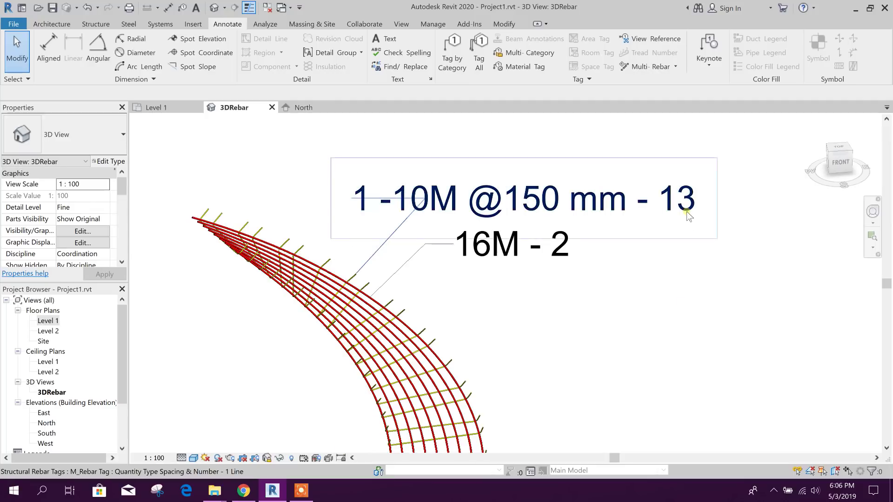
pyautogui.scroll(1, 695, 212)
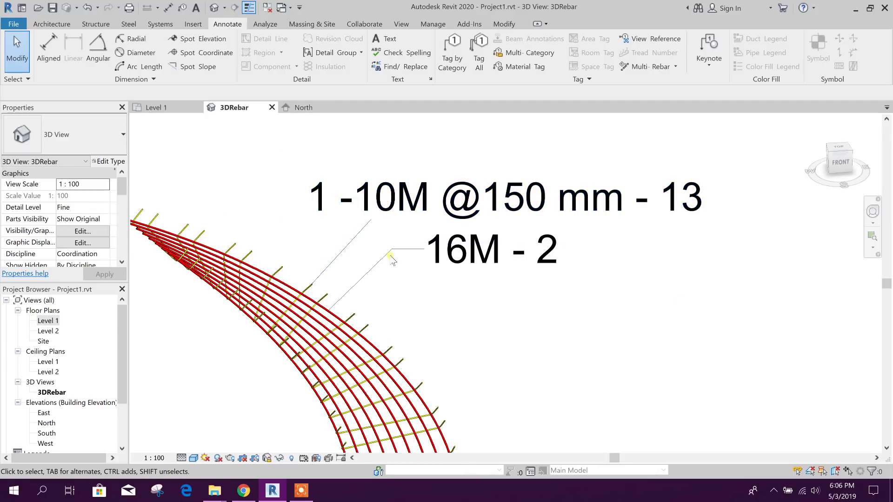
pyautogui.moveTo(125, 190); pyautogui.dragTo(121, 235)
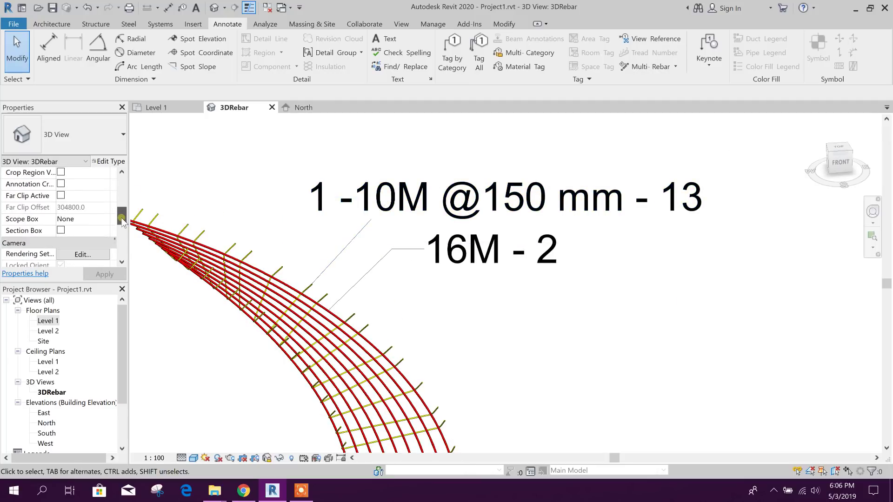
pyautogui.moveTo(121, 234); pyautogui.dragTo(120, 244)
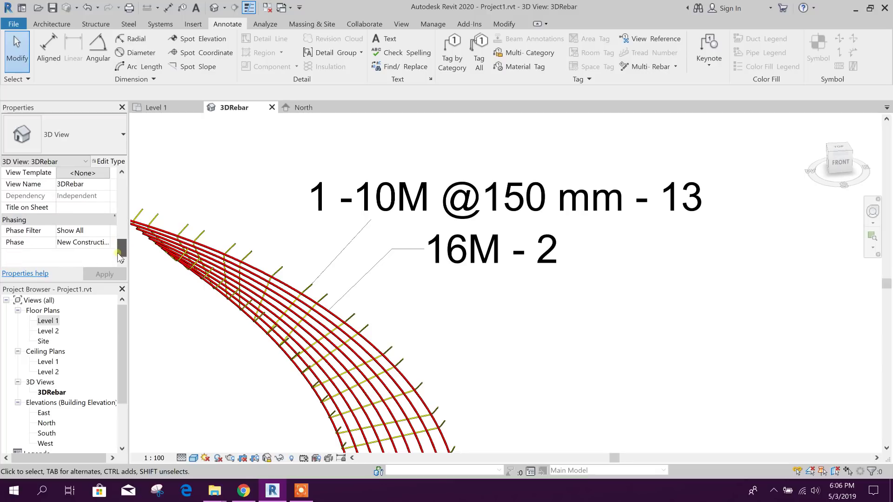
pyautogui.click(563, 217)
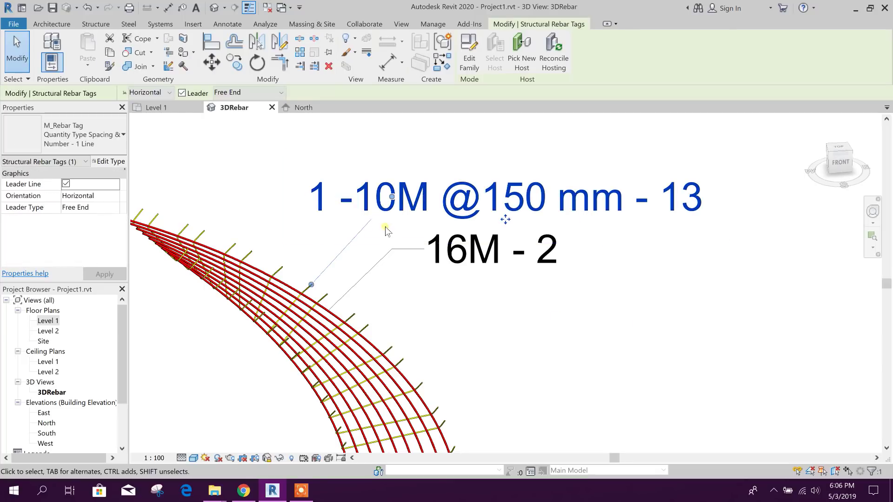
# - Try other tag types, settling on M_Rebar Tag: Type Spacing & Number
pyautogui.click(102, 136)
pyautogui.click(142, 191)
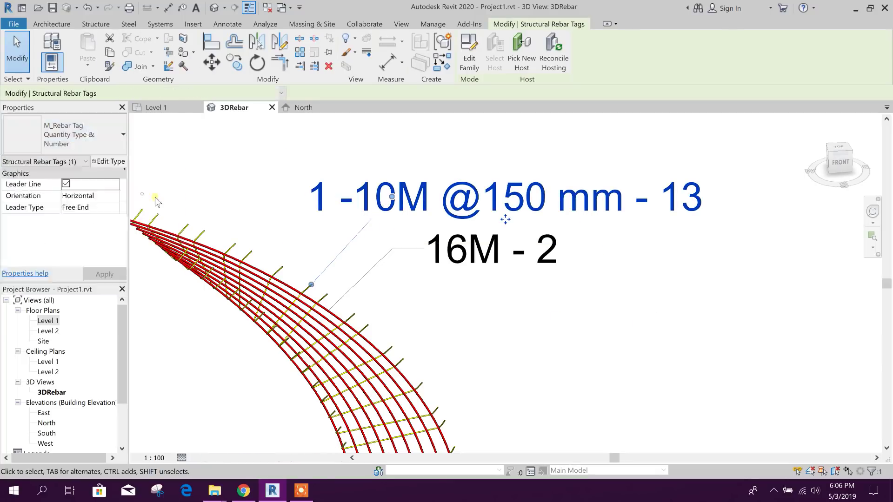
pyautogui.click(104, 136)
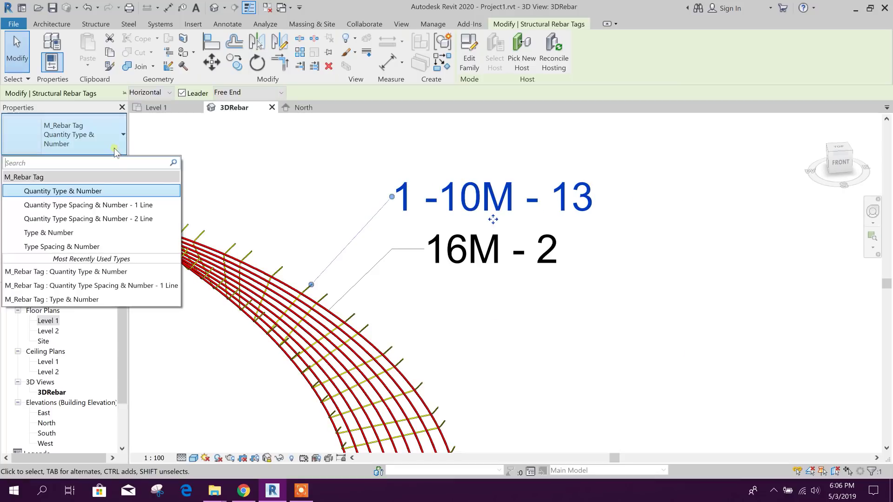
pyautogui.click(136, 232)
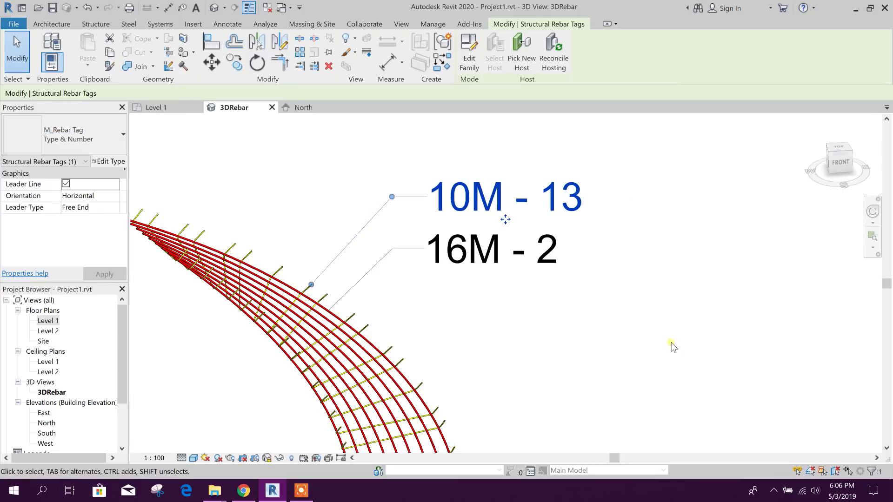
pyautogui.click(84, 134)
pyautogui.click(100, 246)
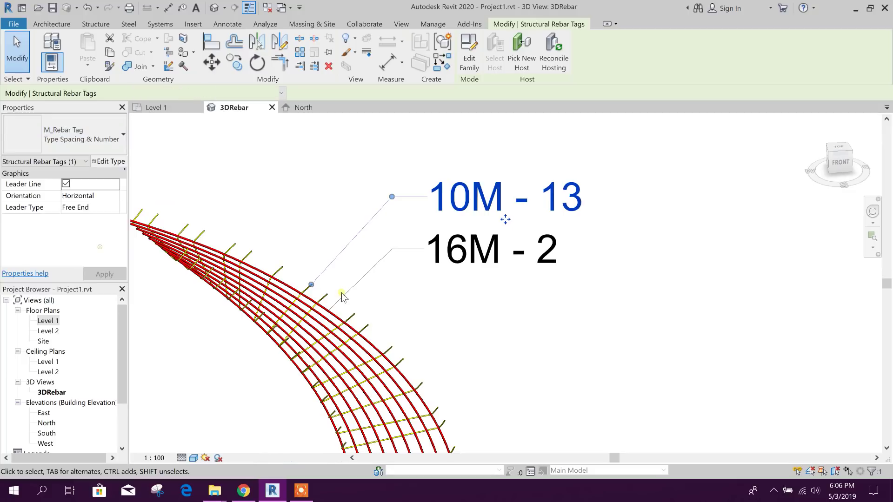
pyautogui.click(662, 328)
pyautogui.scroll(1, 446, 352)
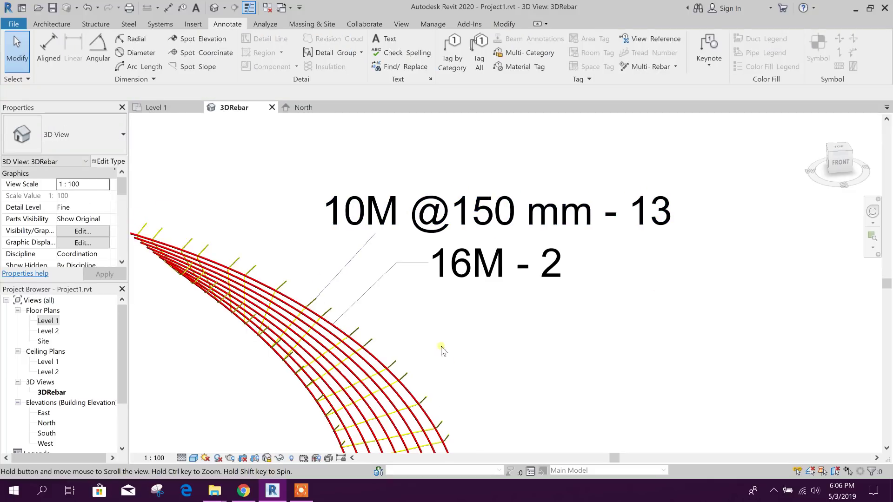
pyautogui.scroll(1, 490, 252)
pyautogui.click(491, 253)
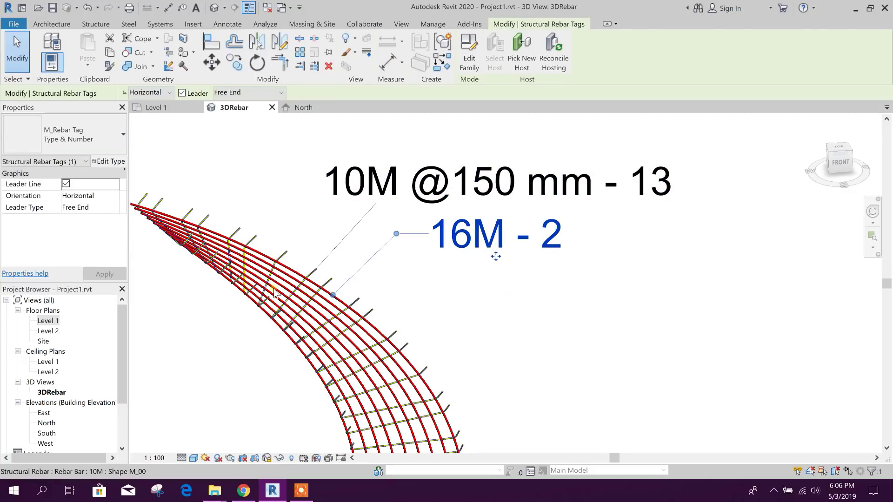
pyautogui.click(77, 139)
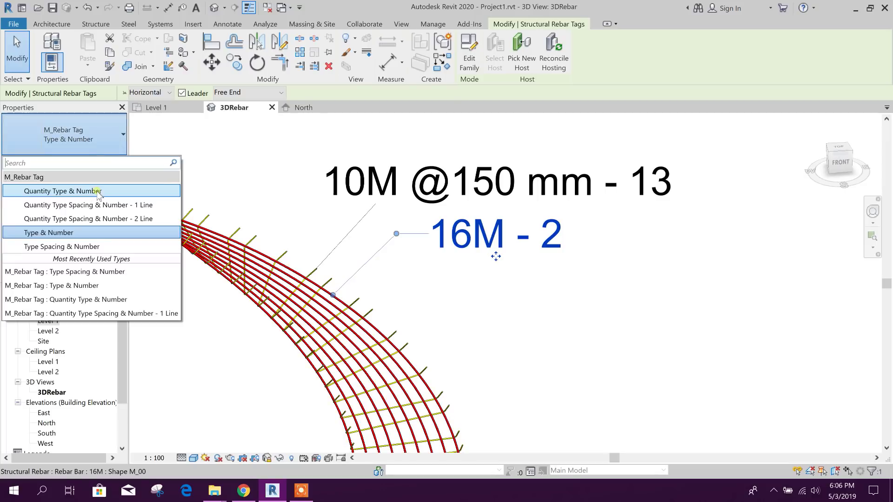
pyautogui.click(93, 247)
pyautogui.click(562, 333)
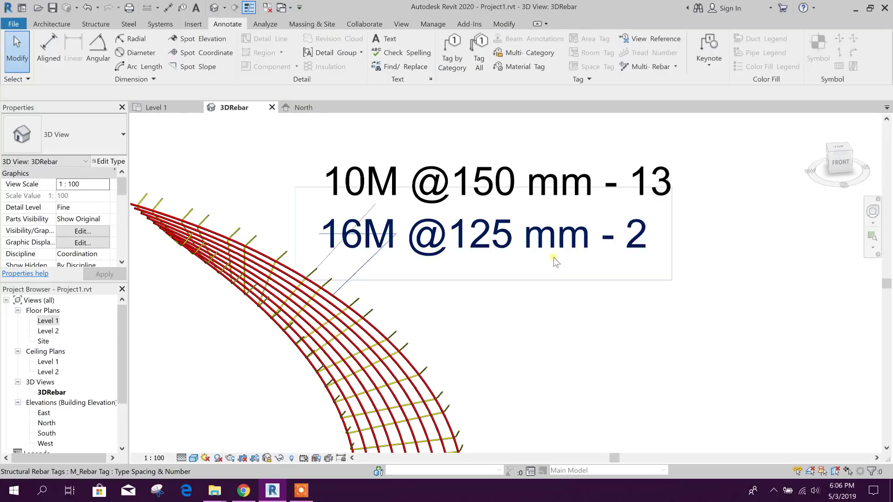
pyautogui.click(552, 256)
pyautogui.click(473, 239)
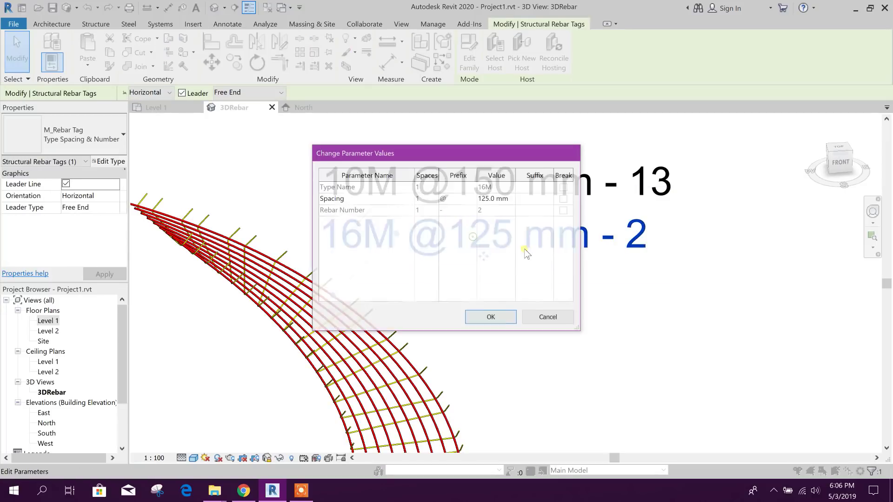
pyautogui.click(548, 317)
pyautogui.moveTo(490, 265); pyautogui.dragTo(669, 265)
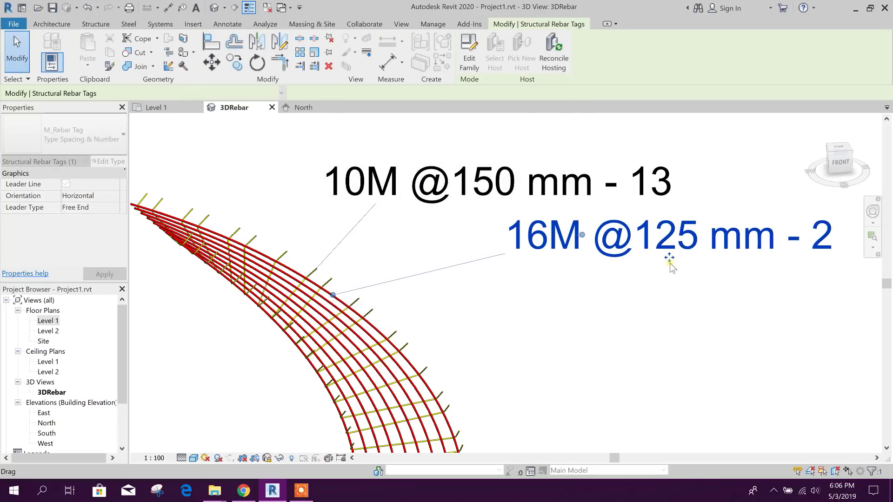
pyautogui.click(577, 288)
pyautogui.moveTo(461, 291); pyautogui.dragTo(423, 272, button='middle')
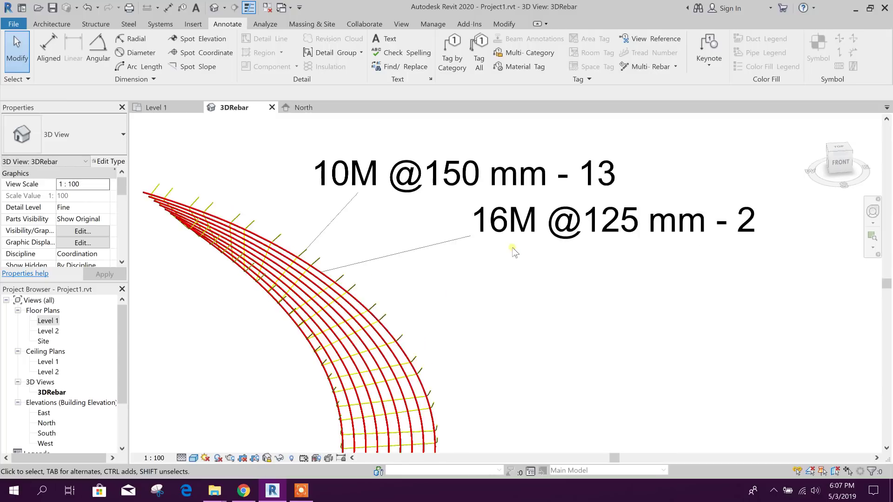
pyautogui.click(400, 167)
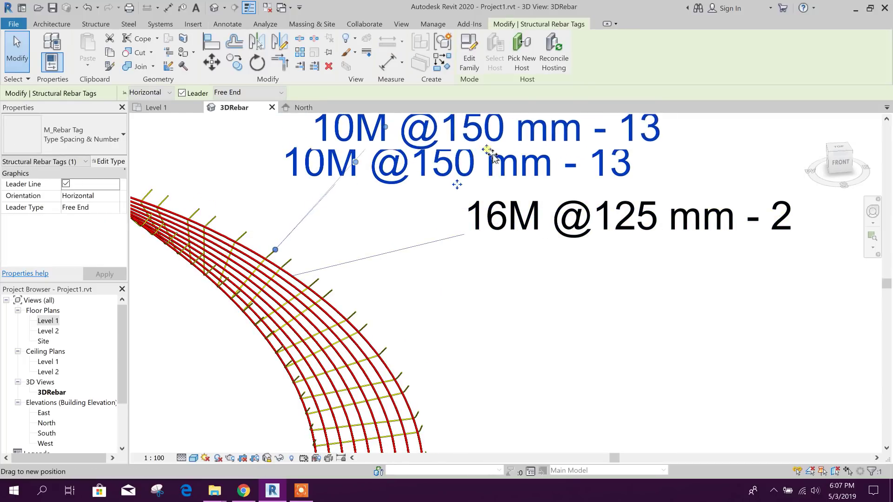
pyautogui.moveTo(457, 185); pyautogui.dragTo(458, 152)
pyautogui.scroll(-2, 429, 249)
pyautogui.click(531, 298)
pyautogui.scroll(2, 524, 311)
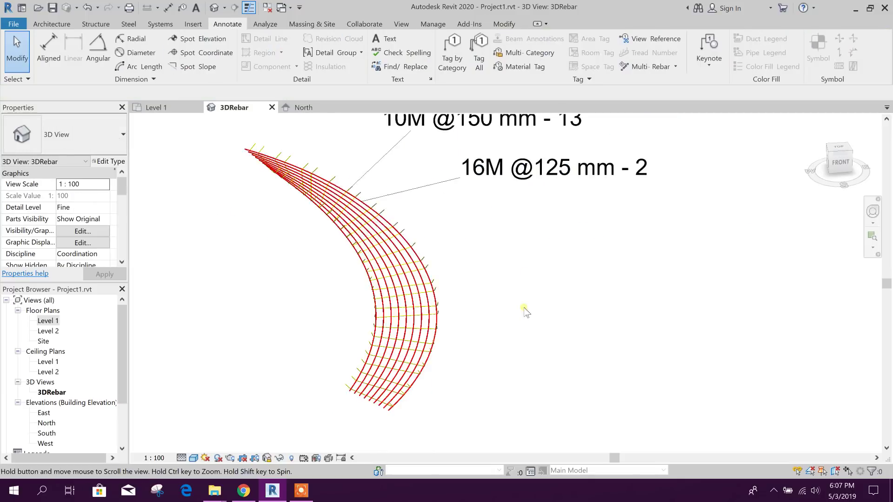
pyautogui.scroll(-2, 488, 298)
pyautogui.scroll(2, 465, 342)
pyautogui.scroll(1, 474, 391)
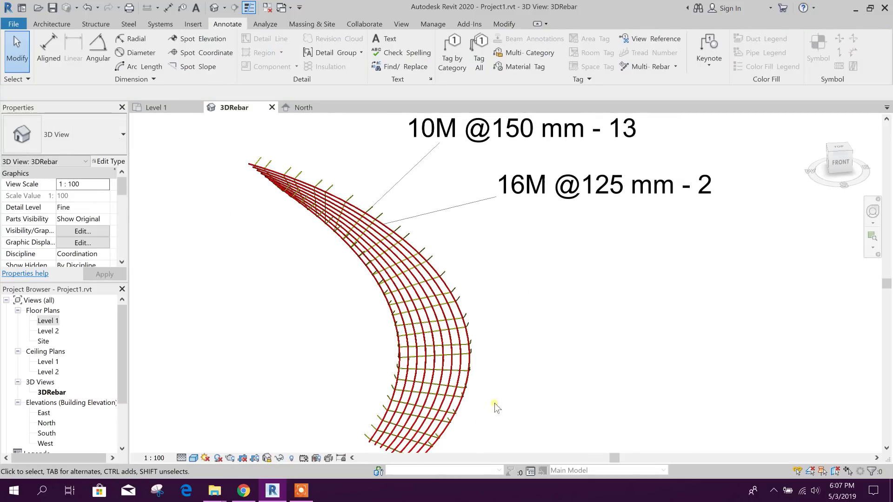
pyautogui.scroll(2, 491, 335)
pyautogui.scroll(-1, 490, 272)
pyautogui.scroll(-1, 479, 273)
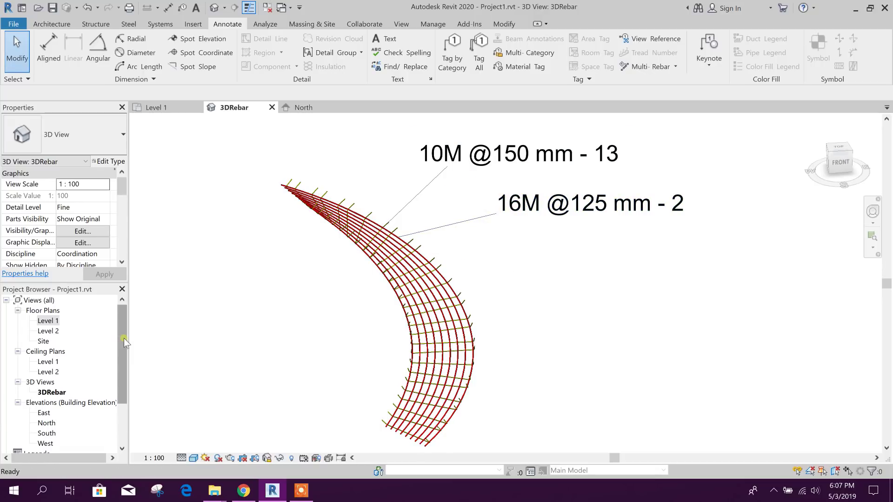
pyautogui.moveTo(125, 341); pyautogui.dragTo(60, 381)
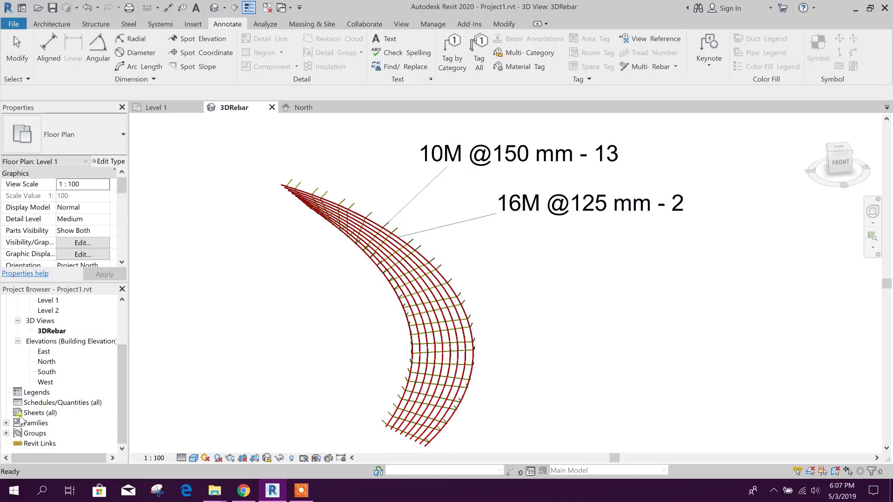
# - Create new sheet A101 with the A1 metric titleblock
pyautogui.click(35, 415)
pyautogui.rightClick(38, 417)
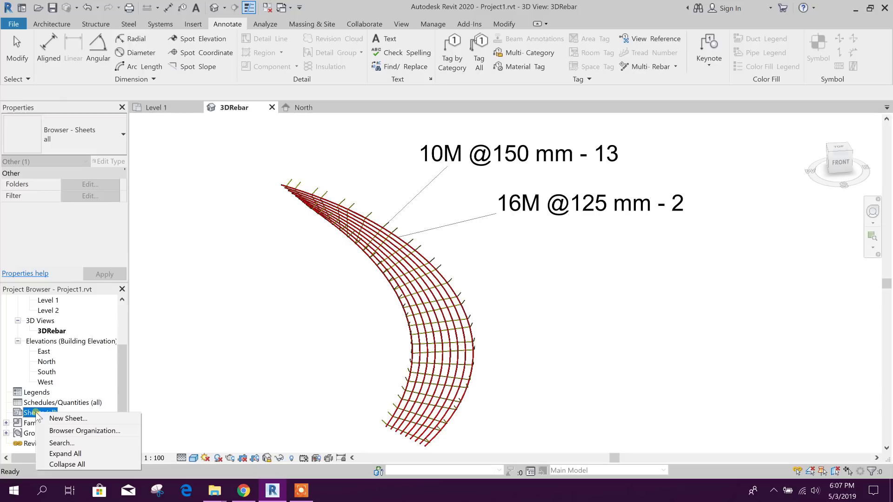
pyautogui.click(65, 419)
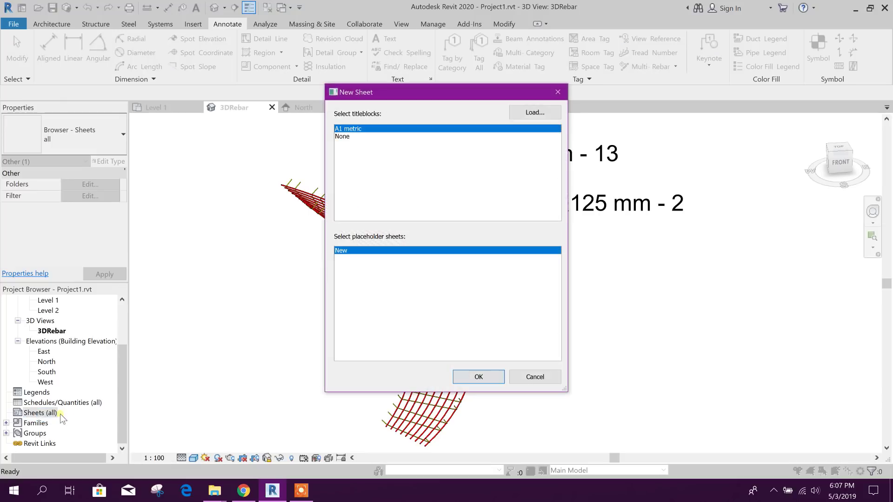
pyautogui.click(471, 380)
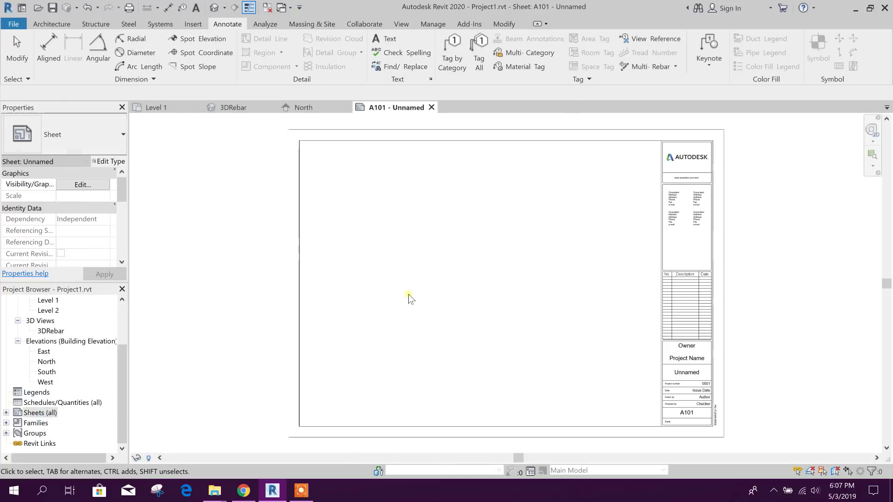
pyautogui.click(52, 332)
# - Place the 3DRebar view on the sheet as a viewport at 1 : 25 scale
pyautogui.moveTo(500, 270); pyautogui.dragTo(507, 253)
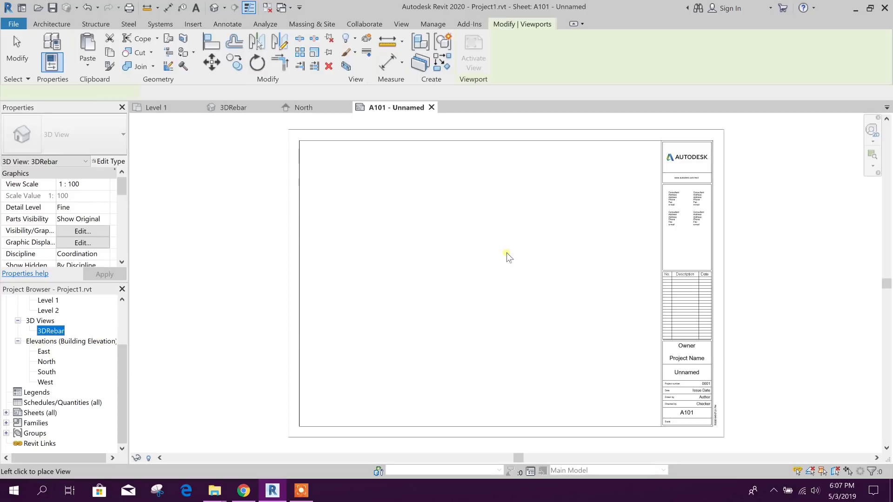
pyautogui.click(409, 253)
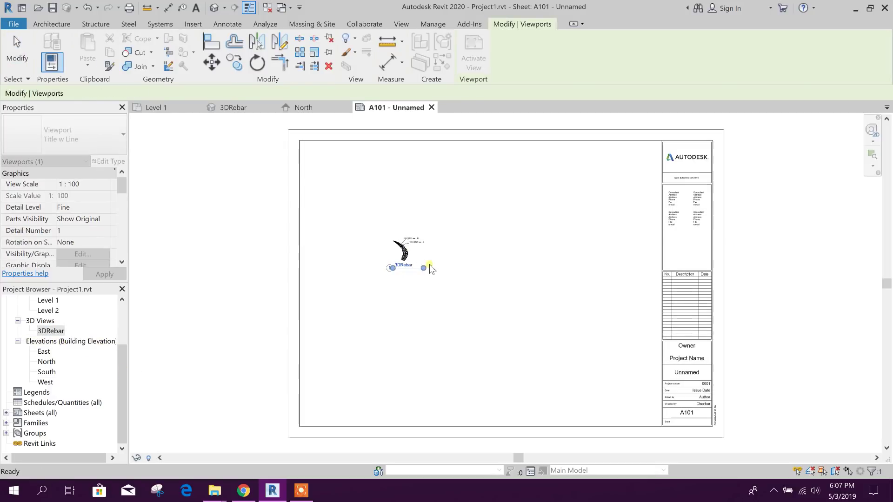
pyautogui.scroll(5, 411, 252)
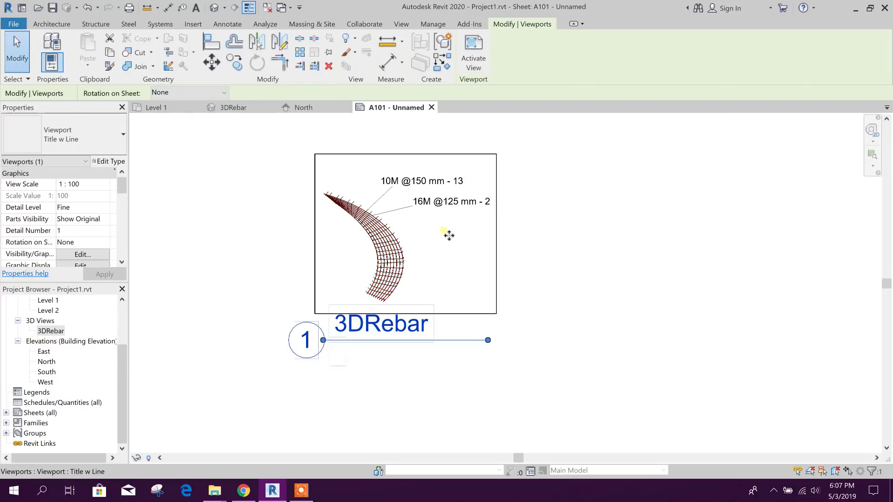
pyautogui.click(88, 186)
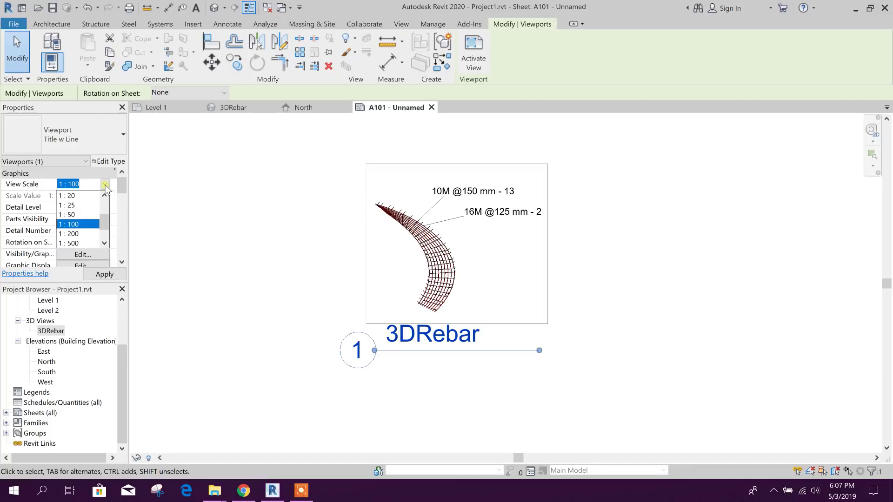
pyautogui.click(66, 205)
pyautogui.scroll(-3, 460, 314)
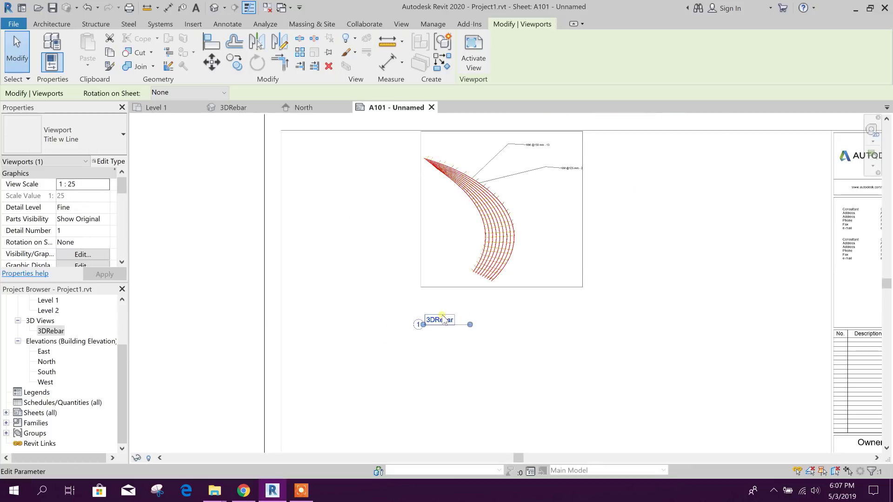
pyautogui.scroll(-2, 443, 322)
# - Move the 3DRebar viewport downward on sheet A101
pyautogui.click(602, 315)
pyautogui.click(534, 273)
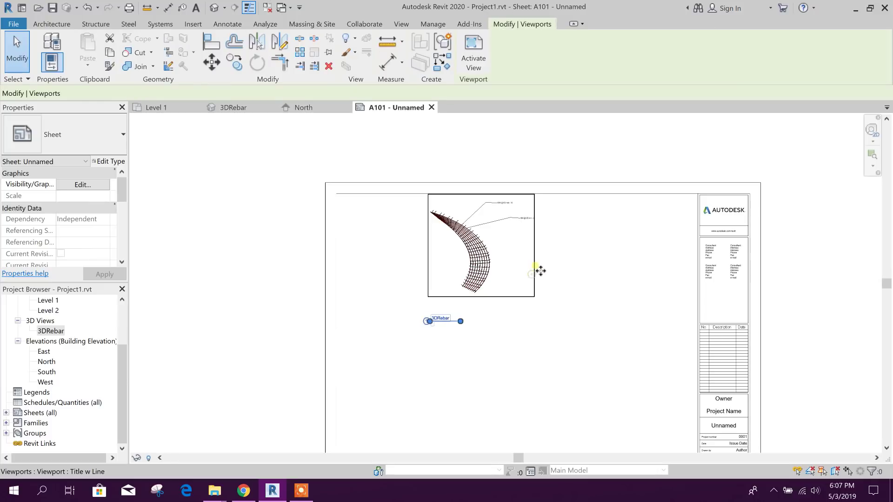
pyautogui.moveTo(540, 271); pyautogui.dragTo(537, 302)
pyautogui.moveTo(527, 347); pyautogui.dragTo(524, 342)
pyautogui.scroll(2, 524, 339)
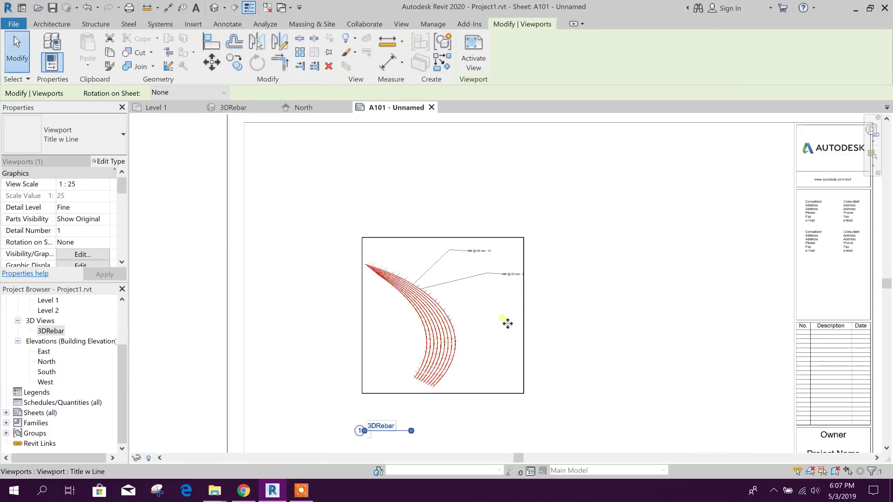
pyautogui.click(584, 295)
pyautogui.scroll(2, 505, 280)
pyautogui.click(486, 274)
pyautogui.press('Escape')
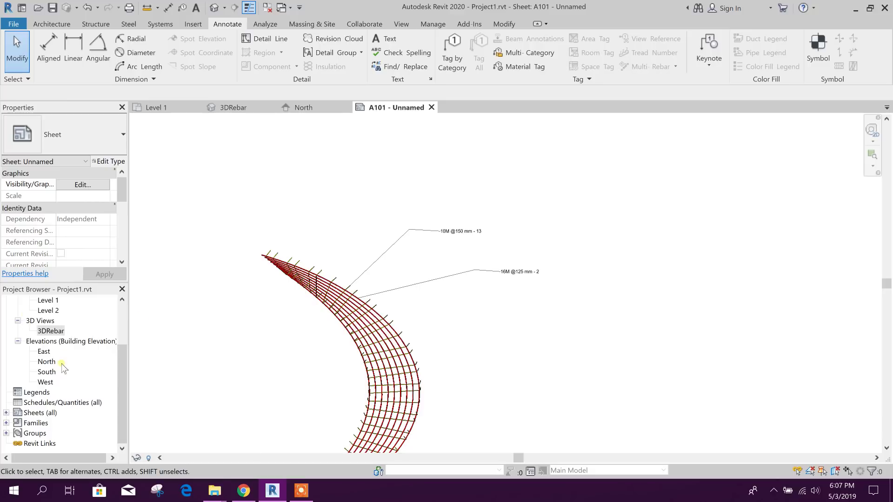
pyautogui.click(51, 332)
pyautogui.doubleClick(53, 331)
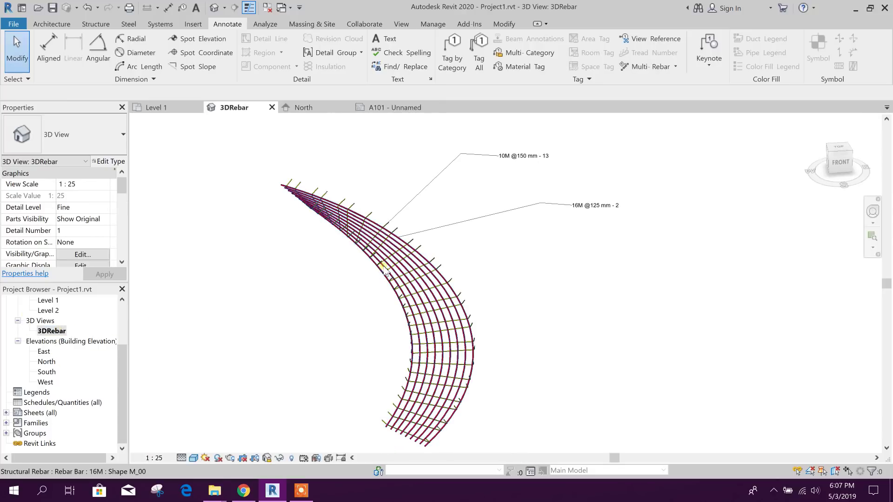
pyautogui.click(534, 226)
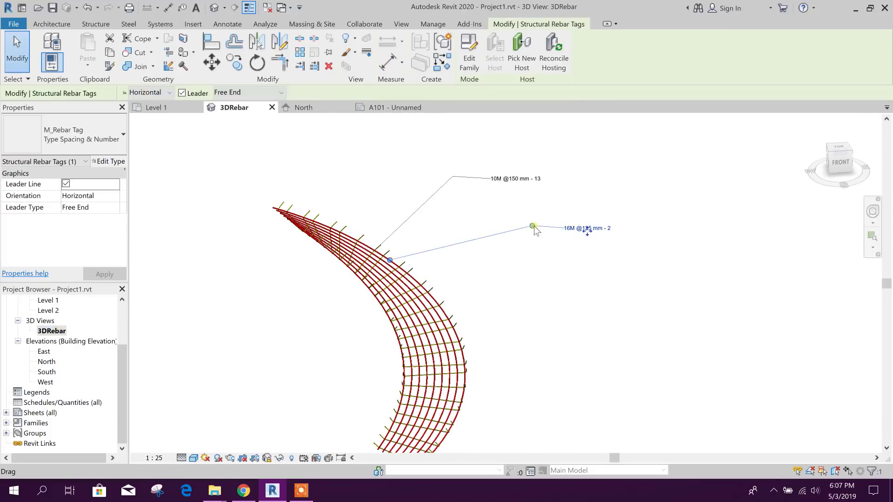
pyautogui.moveTo(450, 249); pyautogui.dragTo(445, 251)
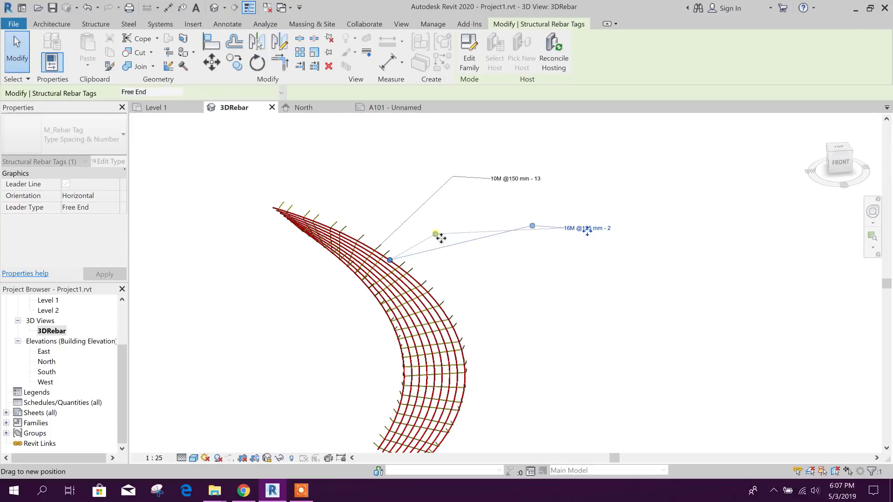
pyautogui.scroll(4, 503, 241)
pyautogui.moveTo(571, 256); pyautogui.dragTo(512, 239)
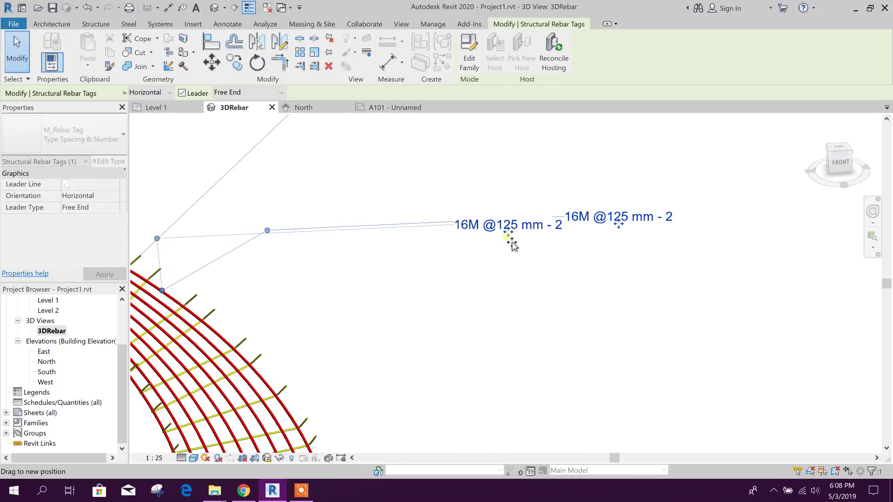
pyautogui.moveTo(268, 230); pyautogui.dragTo(159, 238)
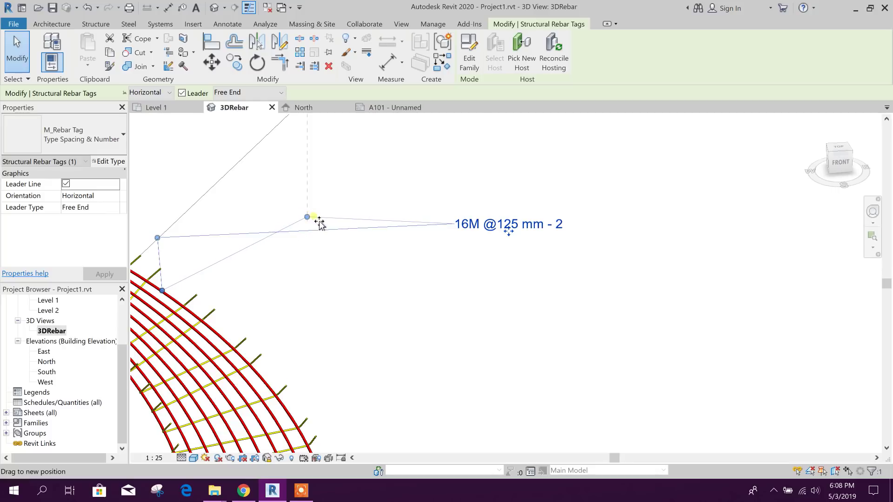
pyautogui.moveTo(319, 223); pyautogui.dragTo(325, 230)
pyautogui.press('Escape')
pyautogui.scroll(-2, 434, 280)
pyautogui.scroll(-2, 465, 259)
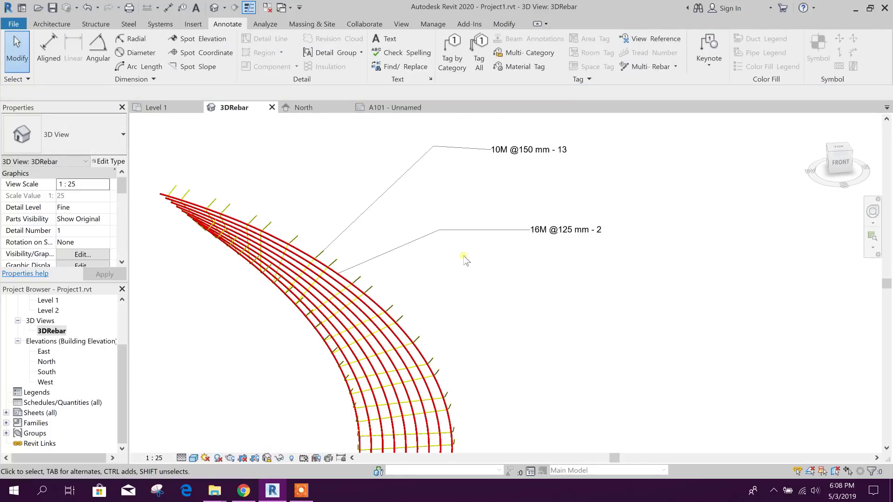
pyautogui.click(446, 233)
pyautogui.moveTo(445, 235); pyautogui.dragTo(389, 245)
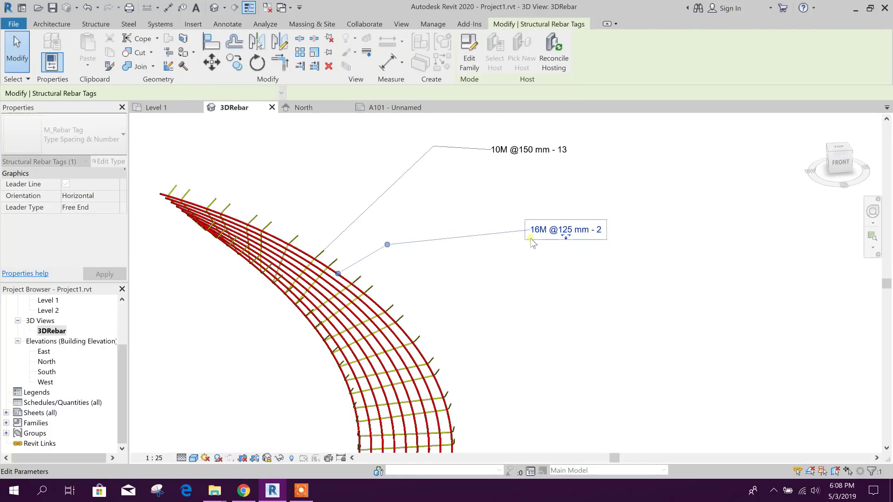
pyautogui.moveTo(567, 236); pyautogui.dragTo(521, 267)
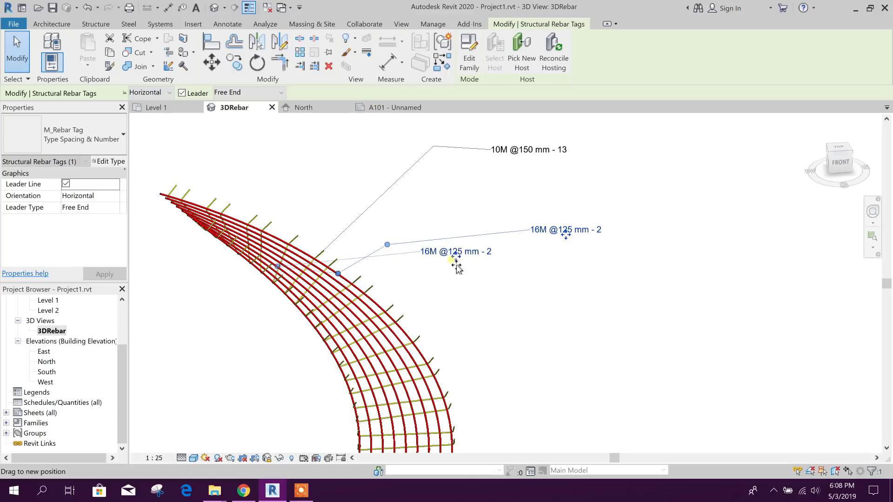
pyautogui.moveTo(457, 267); pyautogui.dragTo(432, 273)
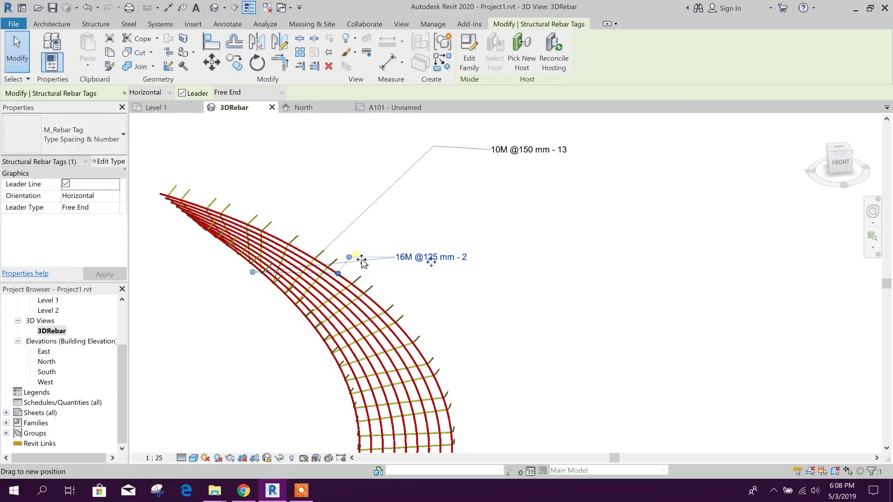
pyautogui.click(458, 285)
pyautogui.scroll(1, 443, 149)
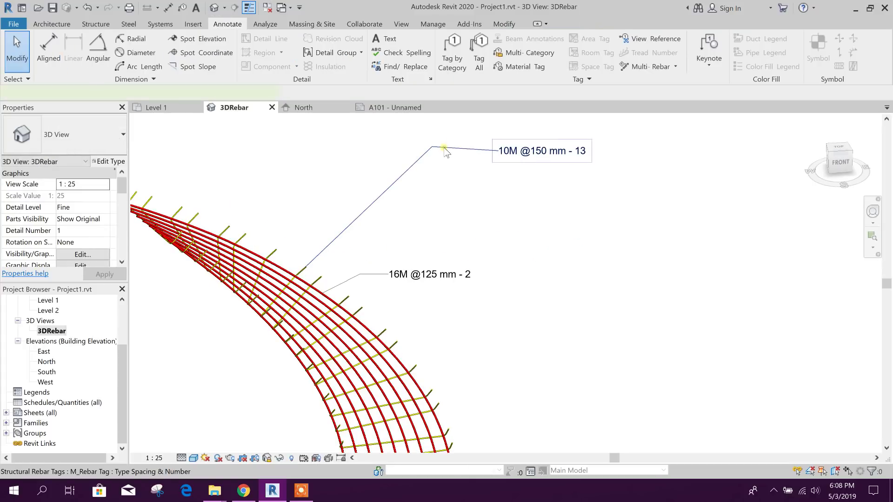
pyautogui.click(485, 162)
pyautogui.moveTo(537, 159); pyautogui.dragTo(539, 162)
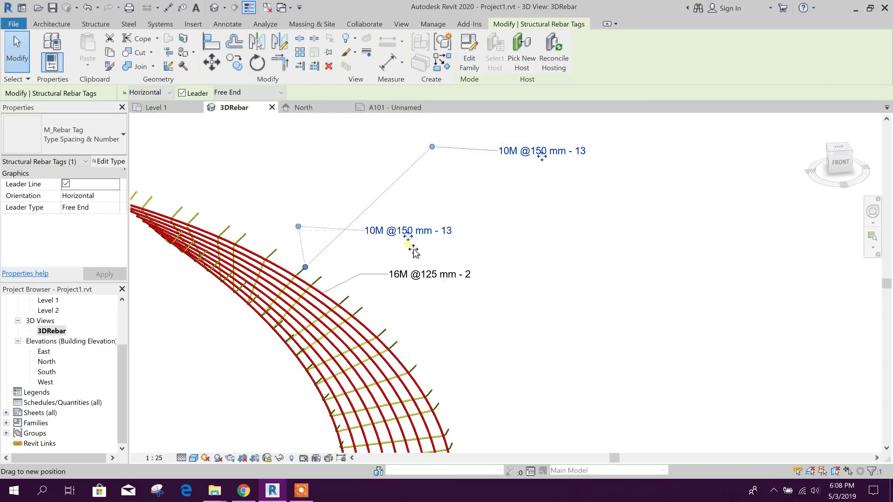
pyautogui.moveTo(431, 259); pyautogui.dragTo(430, 258)
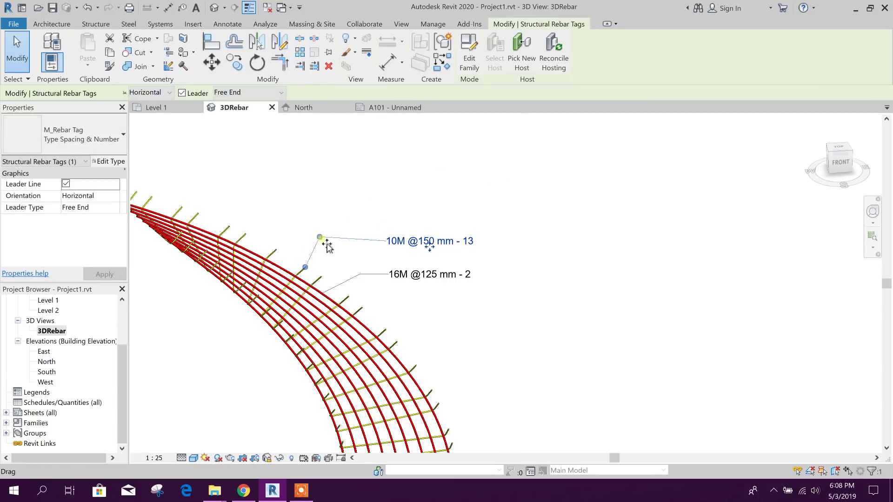
pyautogui.click(539, 339)
pyautogui.scroll(3, 394, 323)
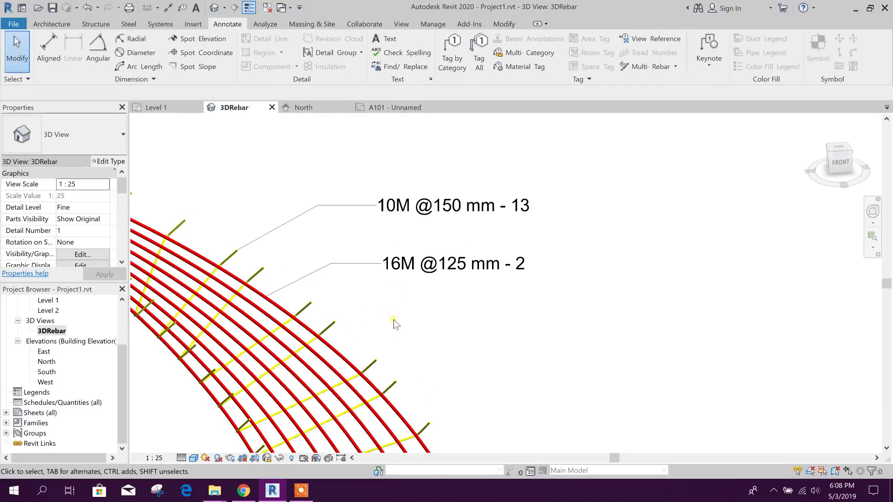
pyautogui.moveTo(394, 323); pyautogui.dragTo(462, 281, button='middle')
pyautogui.scroll(-2, 462, 281)
pyautogui.scroll(-2, 472, 279)
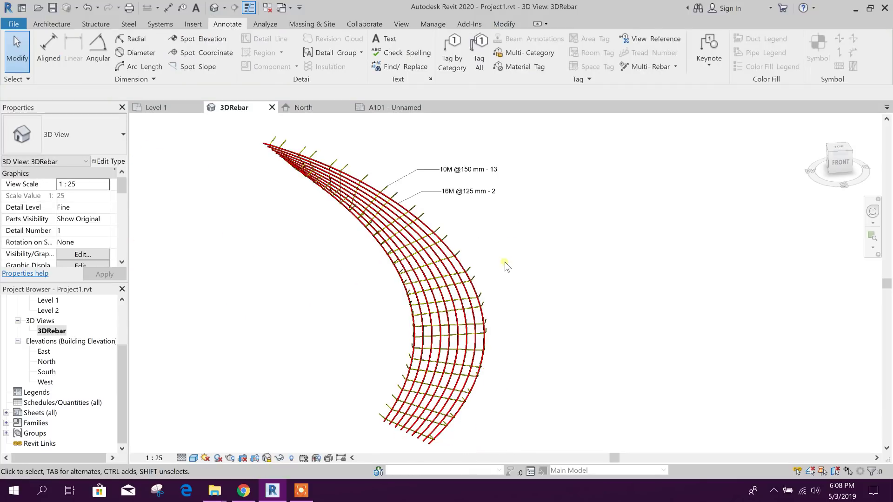
pyautogui.click(292, 458)
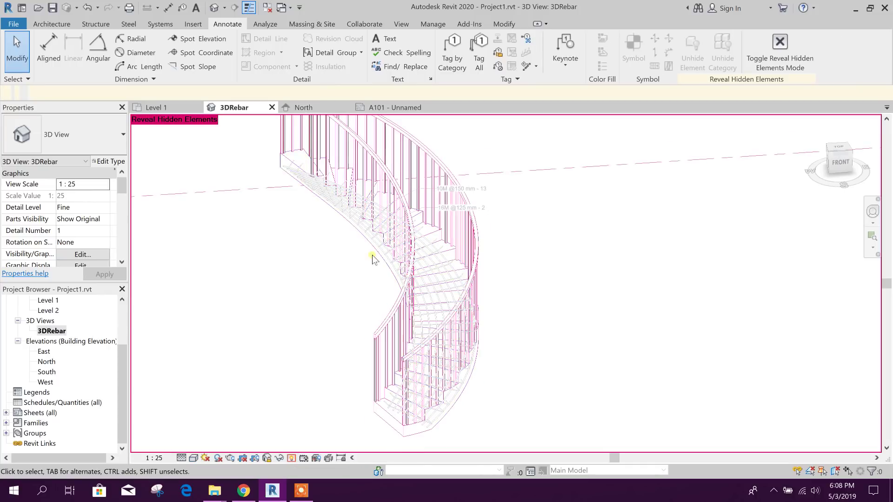
# - Window-select the hidden concrete stair, Unhide in View, and exit Reveal Hidden Elements
pyautogui.moveTo(250, 135)
pyautogui.mouseDown()
pyautogui.moveTo(491, 303)
pyautogui.moveTo(564, 446)
pyautogui.mouseUp()
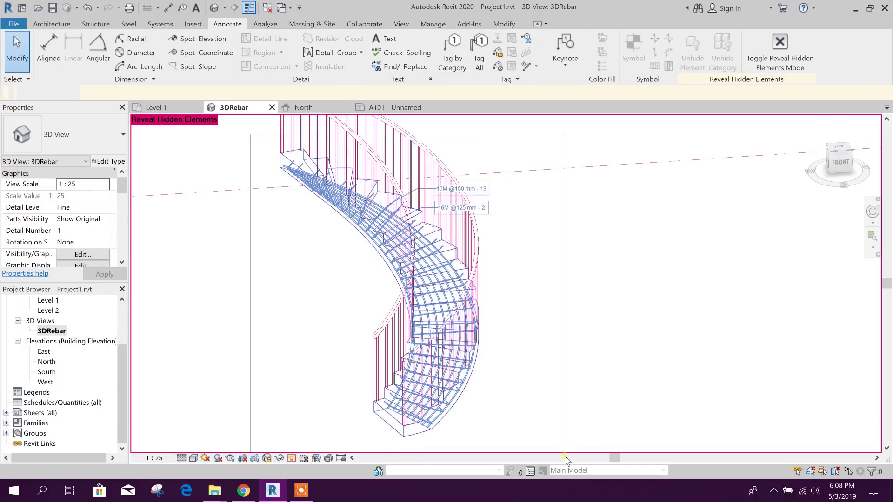
pyautogui.rightClick(524, 241)
pyautogui.moveTo(561, 284)
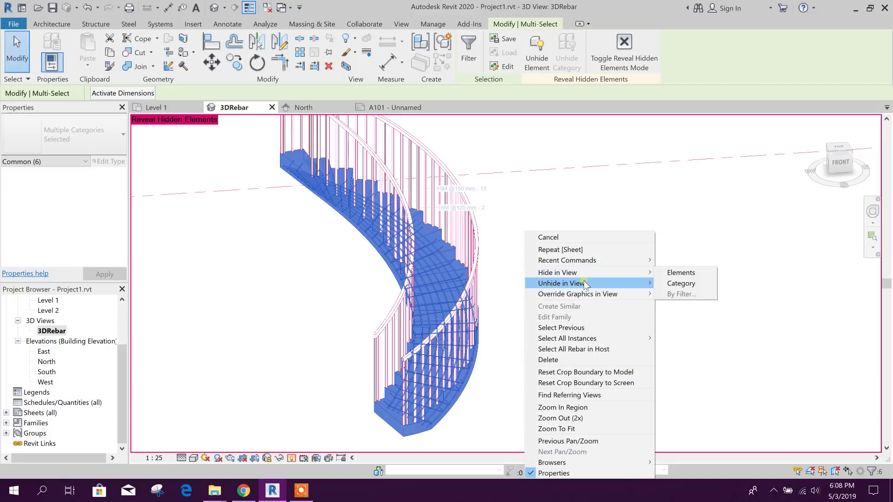
pyautogui.click(676, 284)
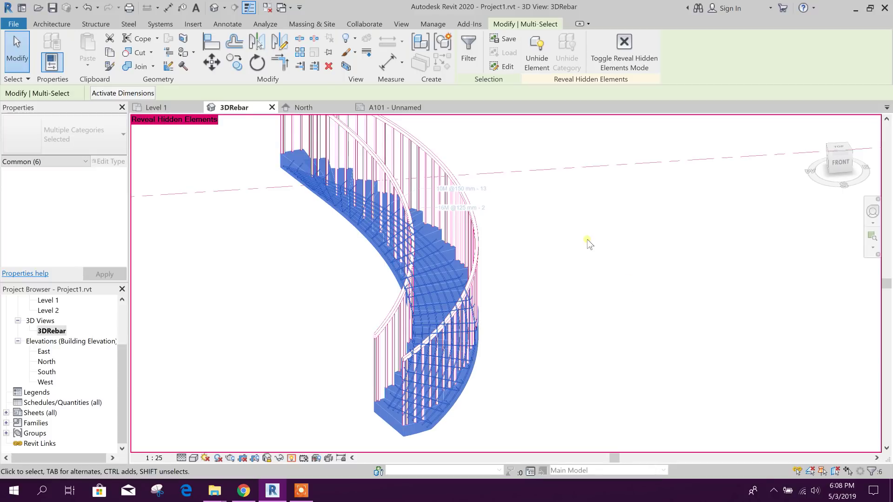
pyautogui.click(622, 312)
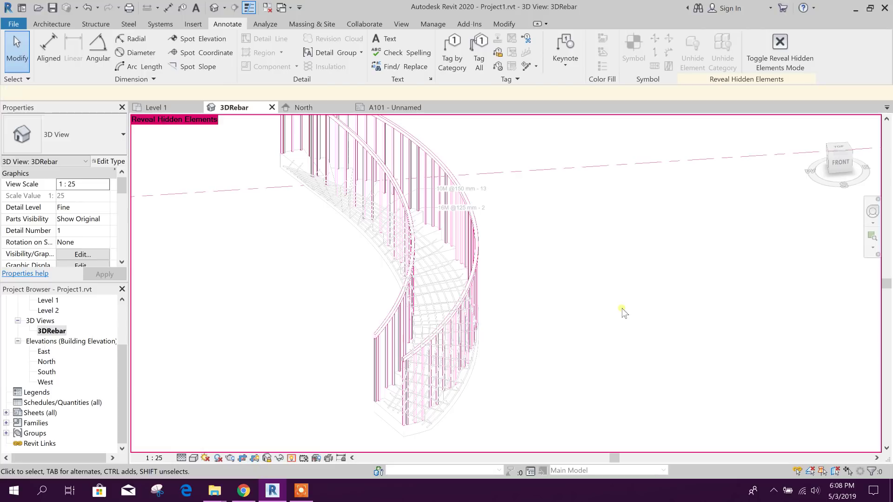
pyautogui.click(268, 461)
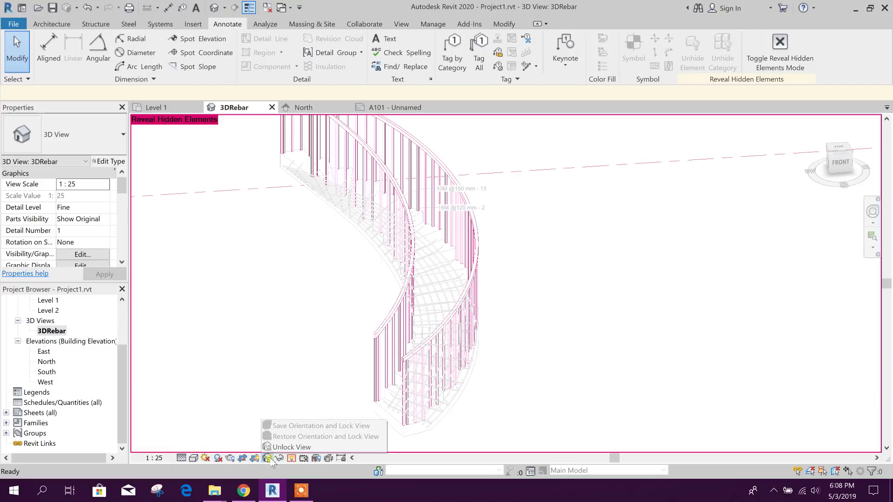
pyautogui.click(282, 464)
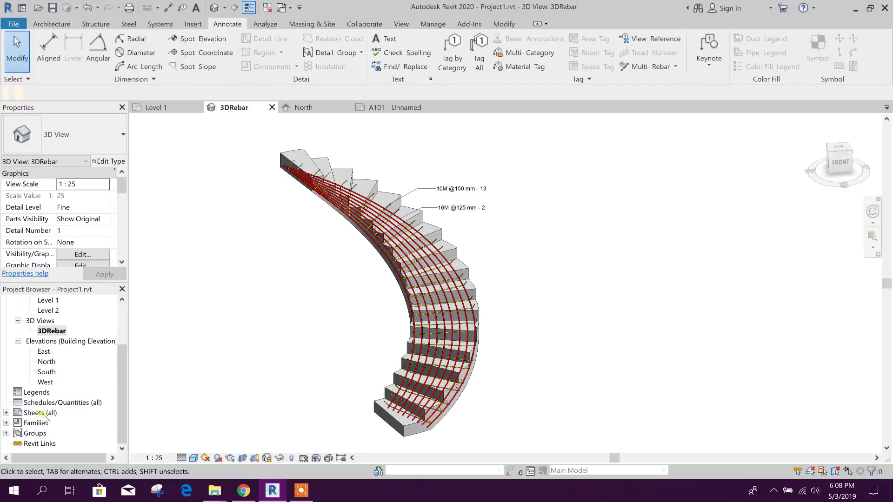
# - Open sheet A101, drop the 3DRebar view onto it, and pan to centre the viewport
pyautogui.click(36, 392)
pyautogui.click(5, 413)
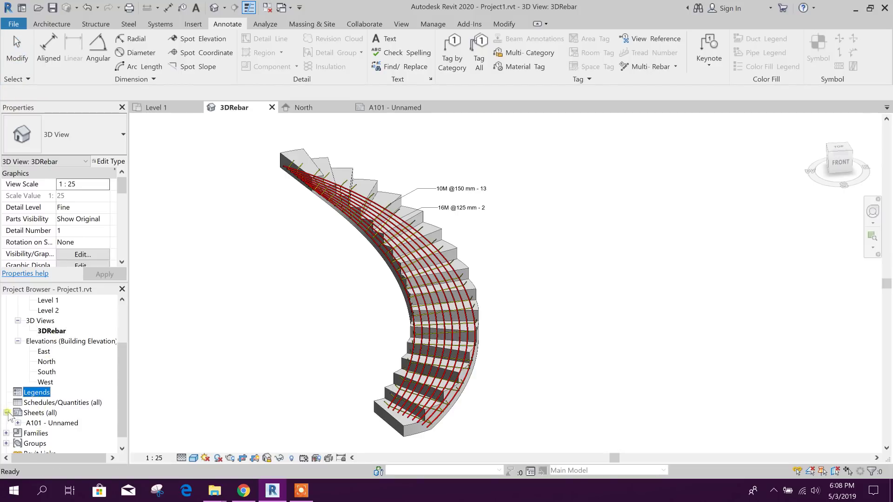
pyautogui.doubleClick(53, 422)
pyautogui.moveTo(51, 331); pyautogui.dragTo(482, 262)
pyautogui.scroll(-2, 483, 263)
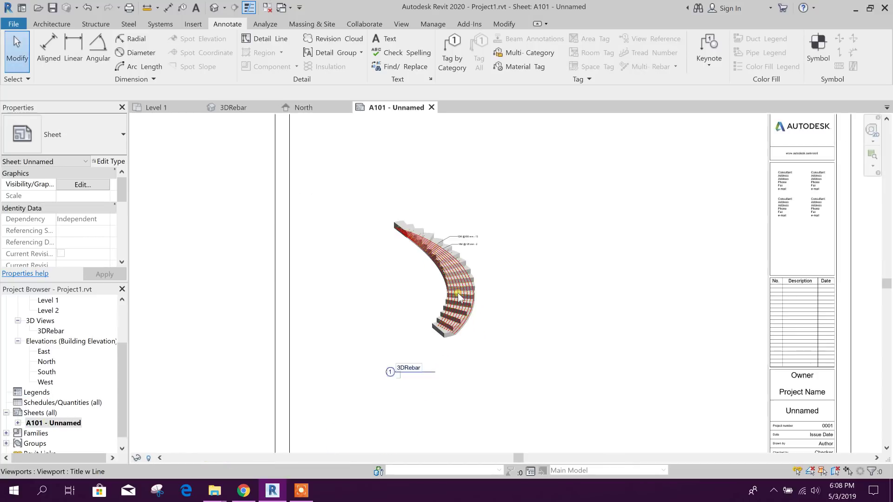
pyautogui.scroll(-1, 578, 325)
pyautogui.click(488, 315)
pyautogui.scroll(2, 488, 317)
pyautogui.scroll(4, 489, 316)
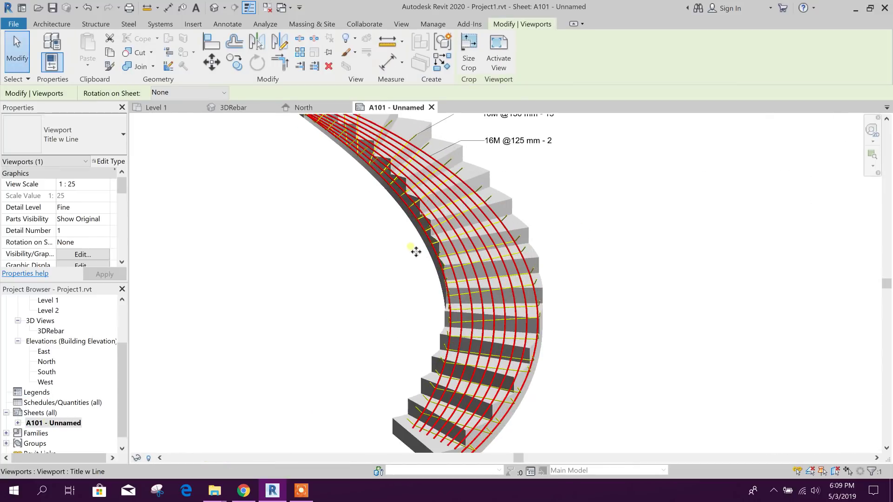
pyautogui.scroll(-1, 564, 325)
pyautogui.scroll(2, 381, 252)
pyautogui.scroll(-2, 537, 335)
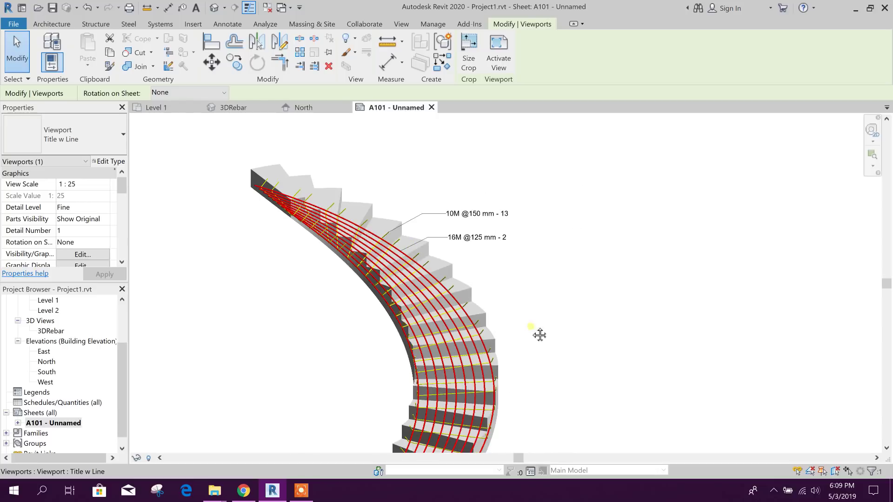
pyautogui.scroll(1, 552, 259)
pyautogui.scroll(1, 473, 286)
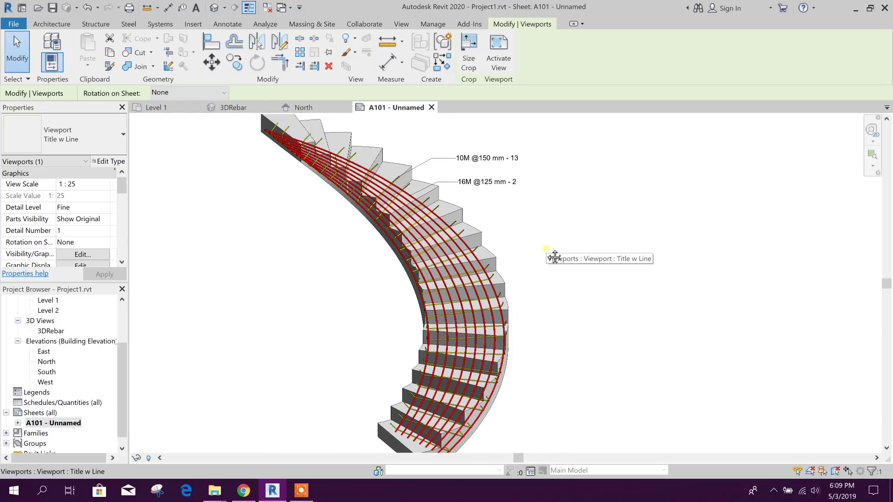
pyautogui.moveTo(515, 242); pyautogui.dragTo(502, 281, button='middle')
pyautogui.scroll(-2, 503, 280)
pyautogui.moveTo(536, 355); pyautogui.dragTo(538, 272, button='middle')
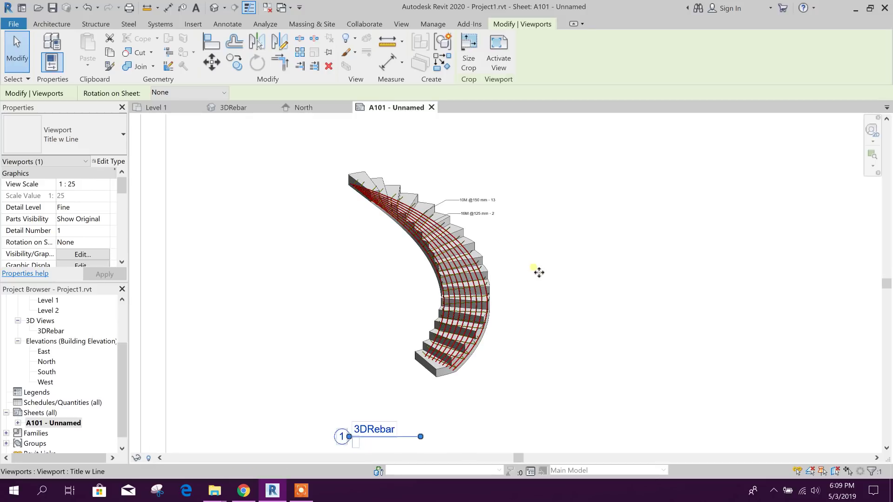
pyautogui.scroll(2, 462, 375)
pyautogui.scroll(-2, 573, 313)
pyautogui.scroll(1, 562, 344)
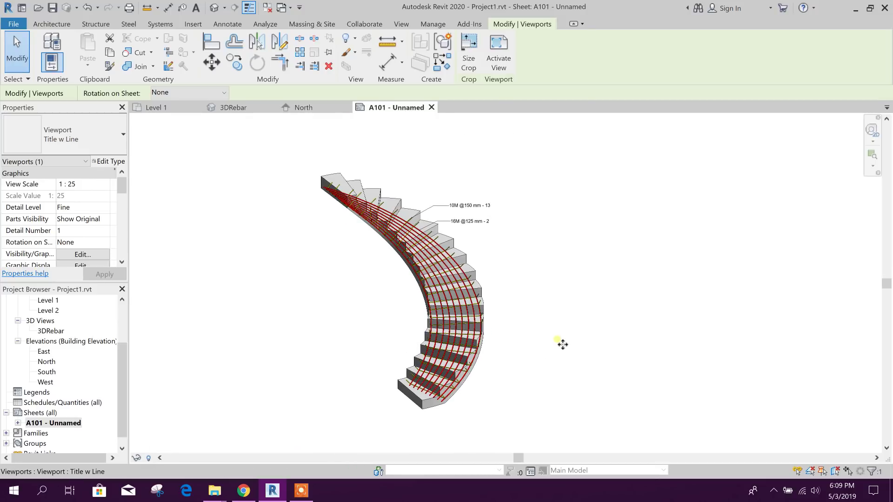